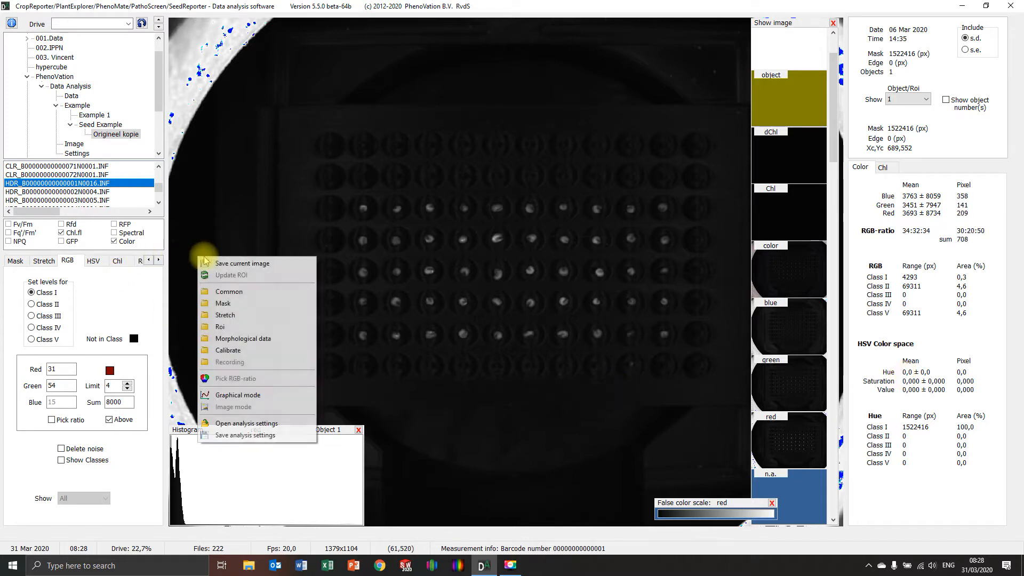
Step: Look through the green, color, Chl and object images of the seed tray
right_click(198, 258)
click(223, 293)
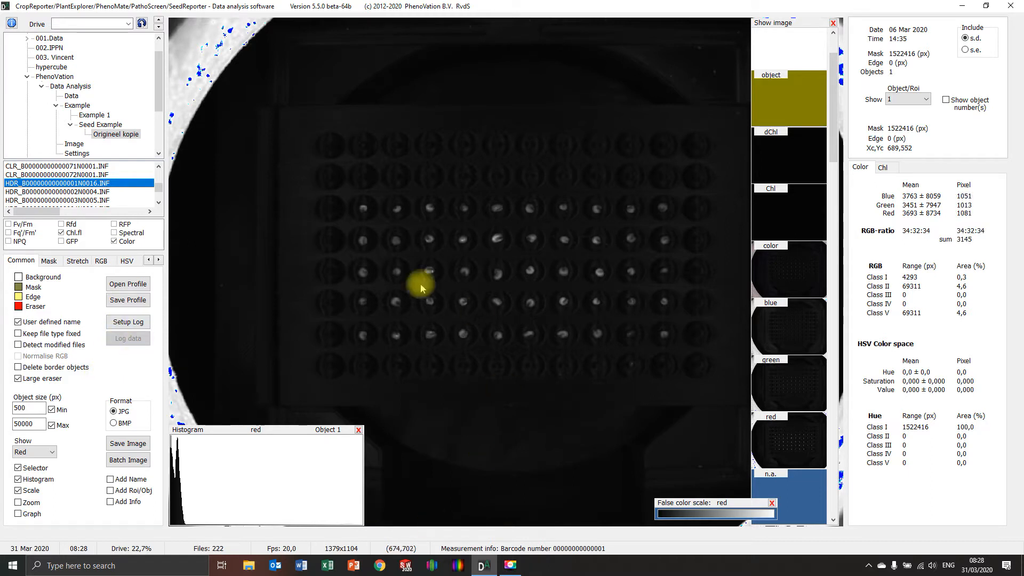
click(794, 389)
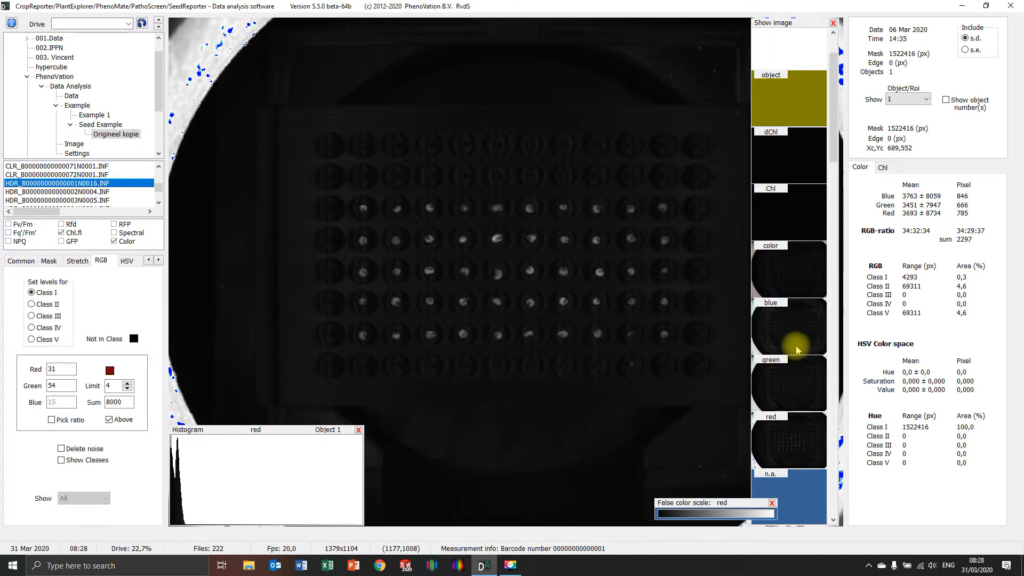
click(794, 277)
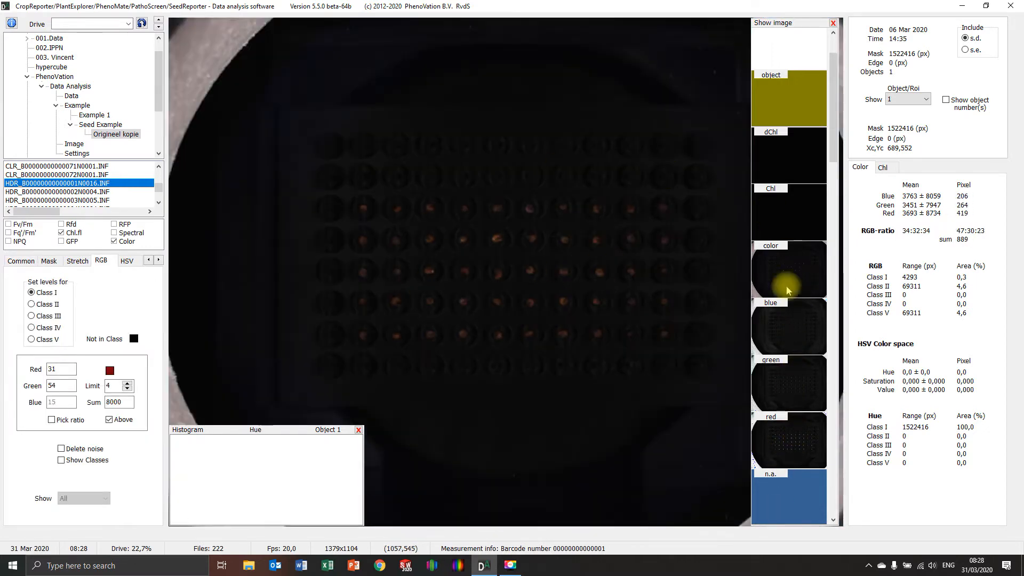
click(811, 214)
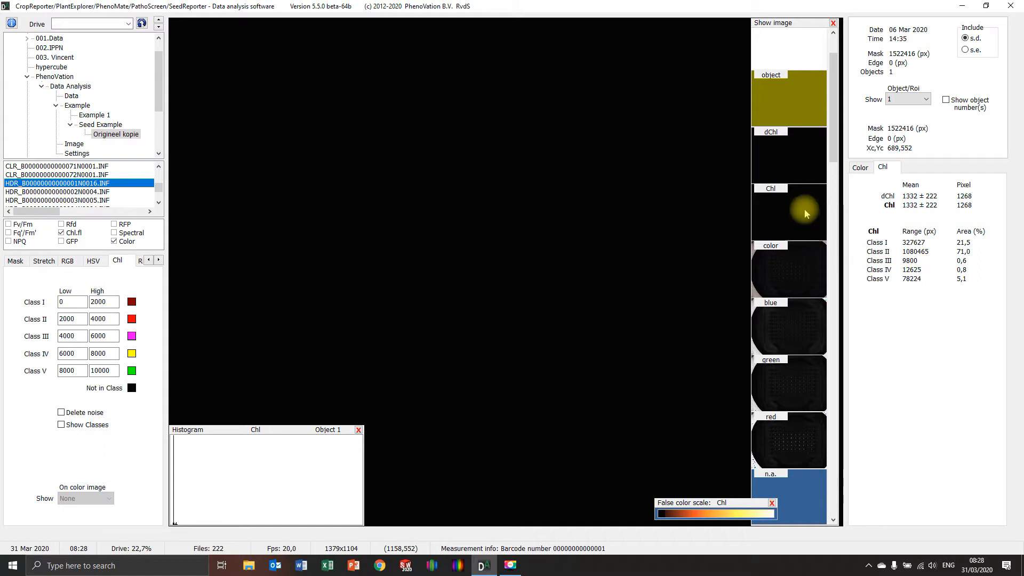
scroll(801, 165, up, 1)
click(803, 171)
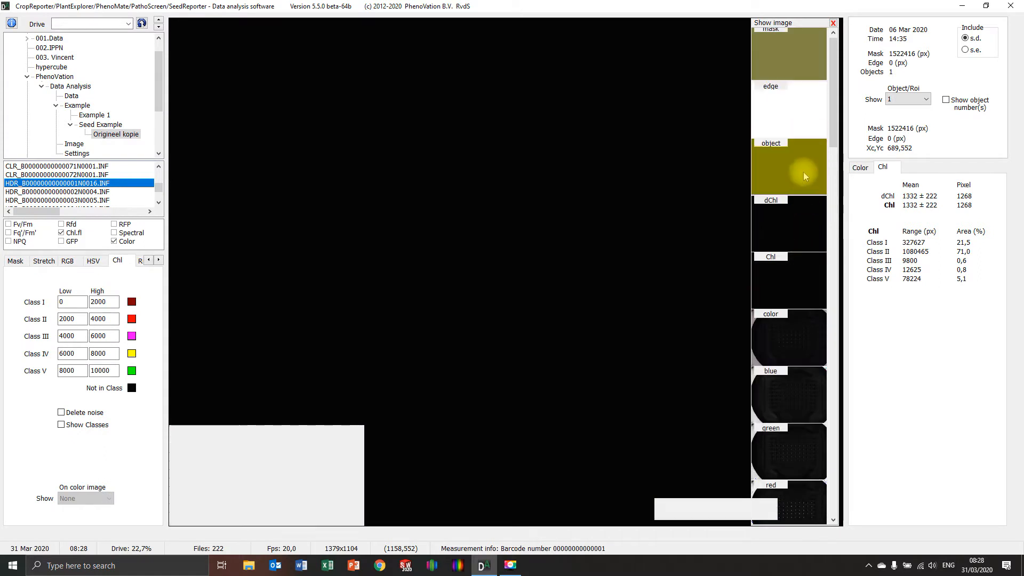
scroll(804, 229, down, 3)
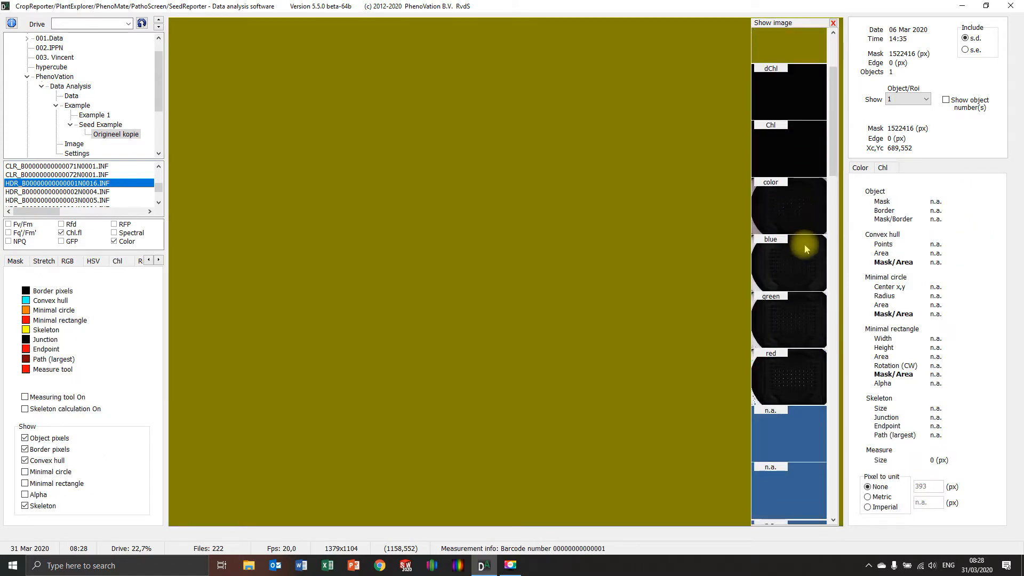
Step: Display the color image and clear the view by closing the histogram and moving the image selector strip outward
click(796, 220)
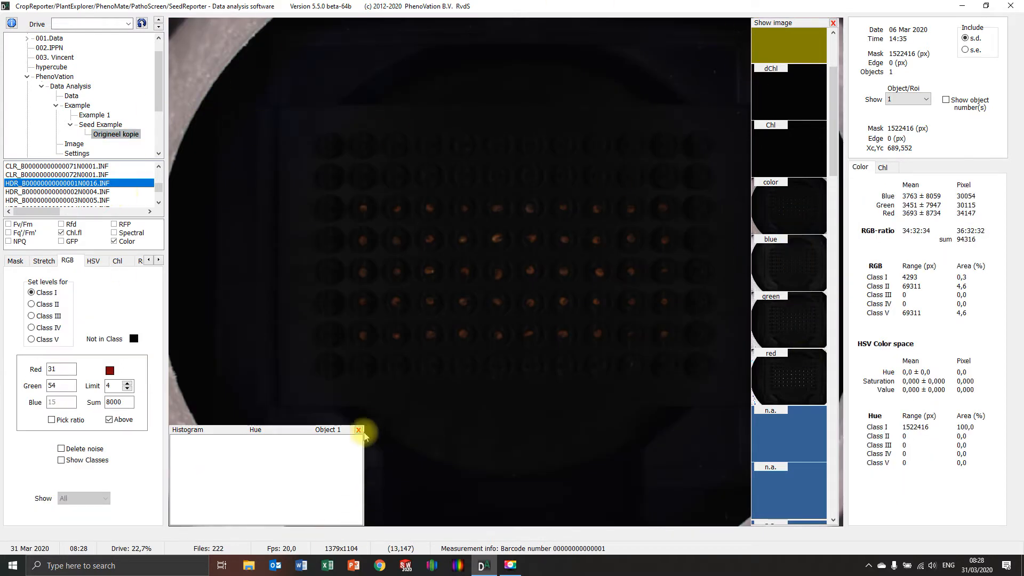
click(358, 429)
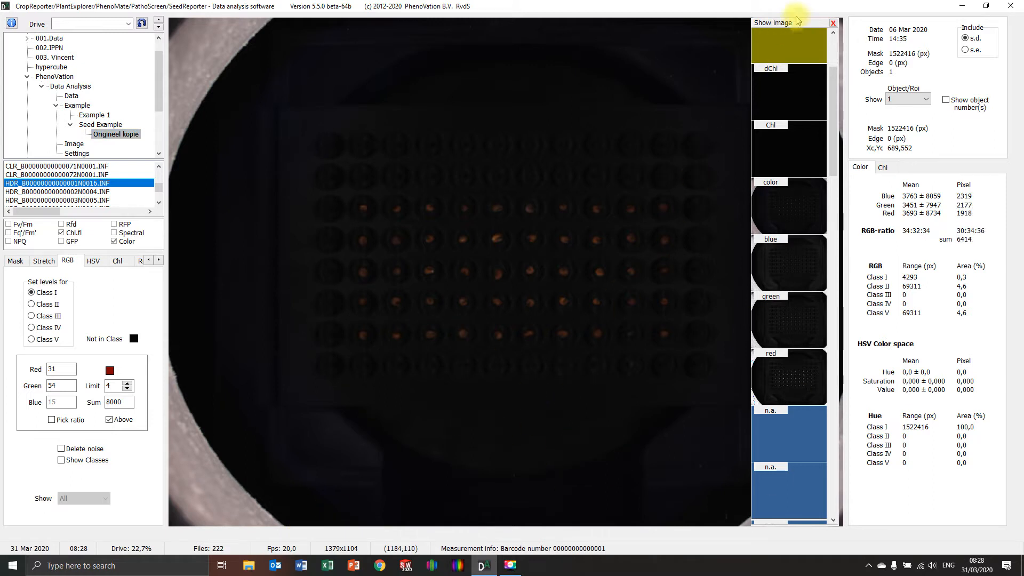
drag(804, 27, 856, 80)
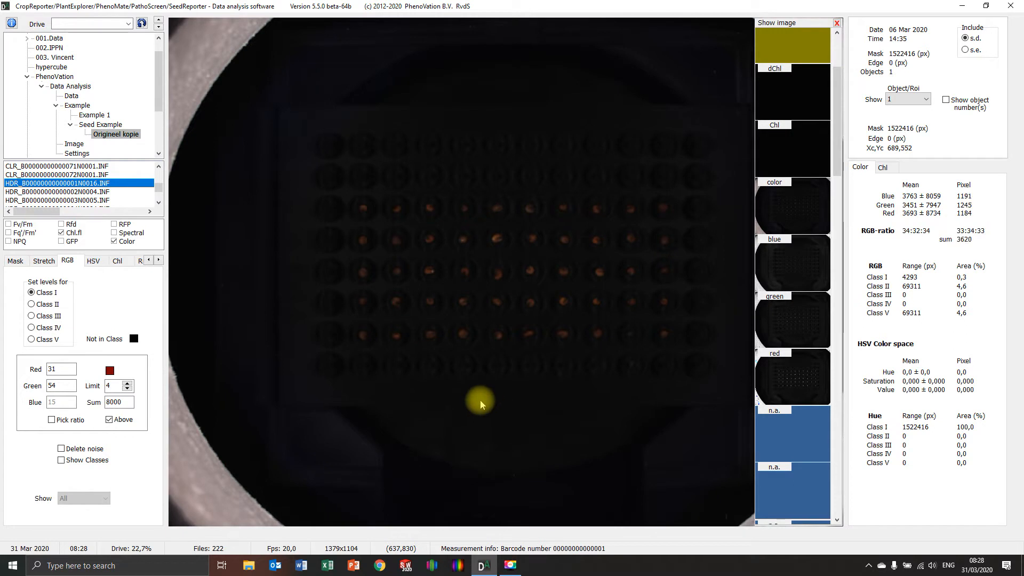
Step: Base the mask on chlorophyll fluorescence (Chl.fl) instead of the total image
click(15, 260)
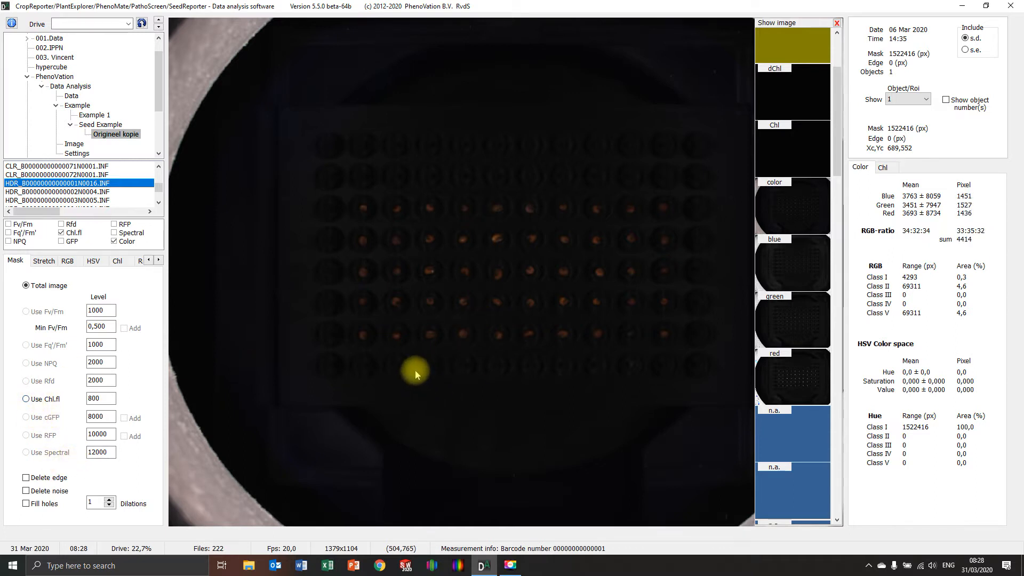
click(27, 400)
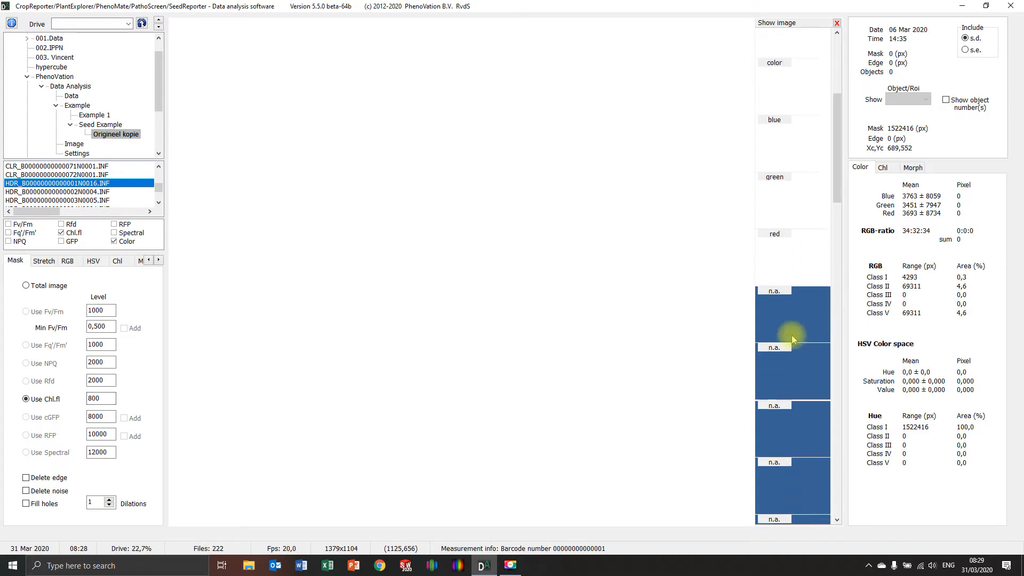
scroll(805, 342, up, 3)
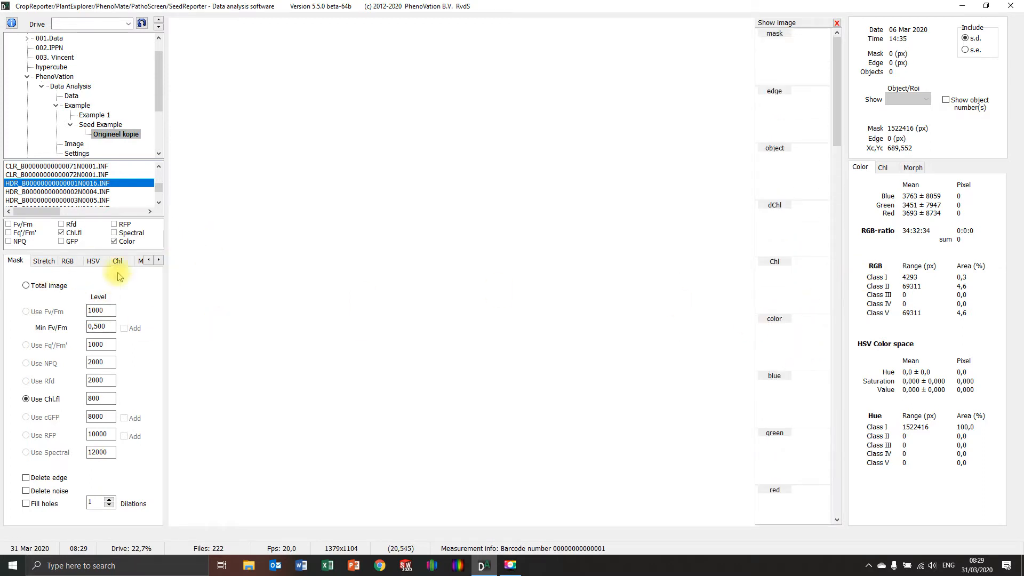
Step: Change the background color of the masked images from white to blue
right_click(245, 251)
click(267, 285)
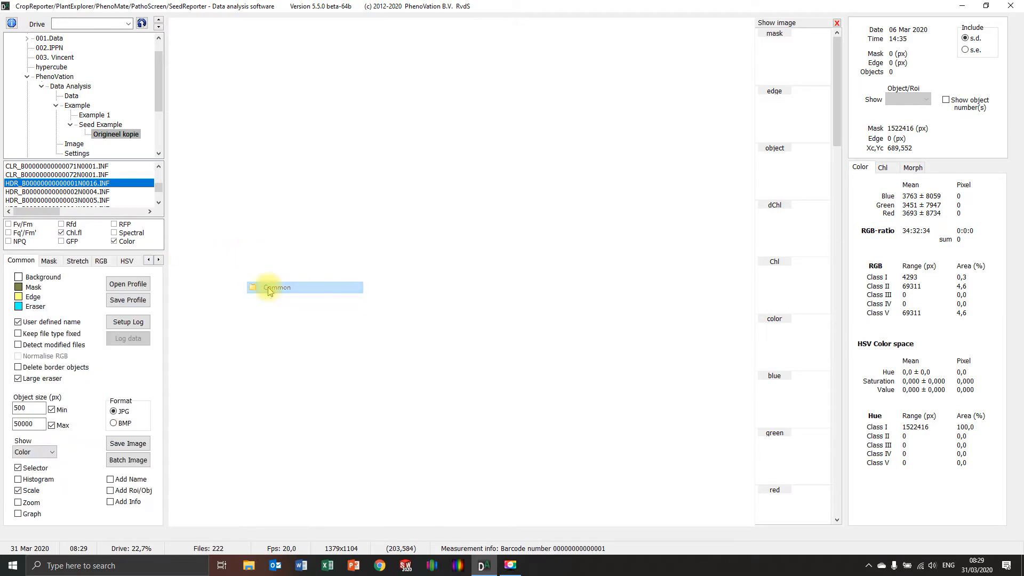
click(18, 276)
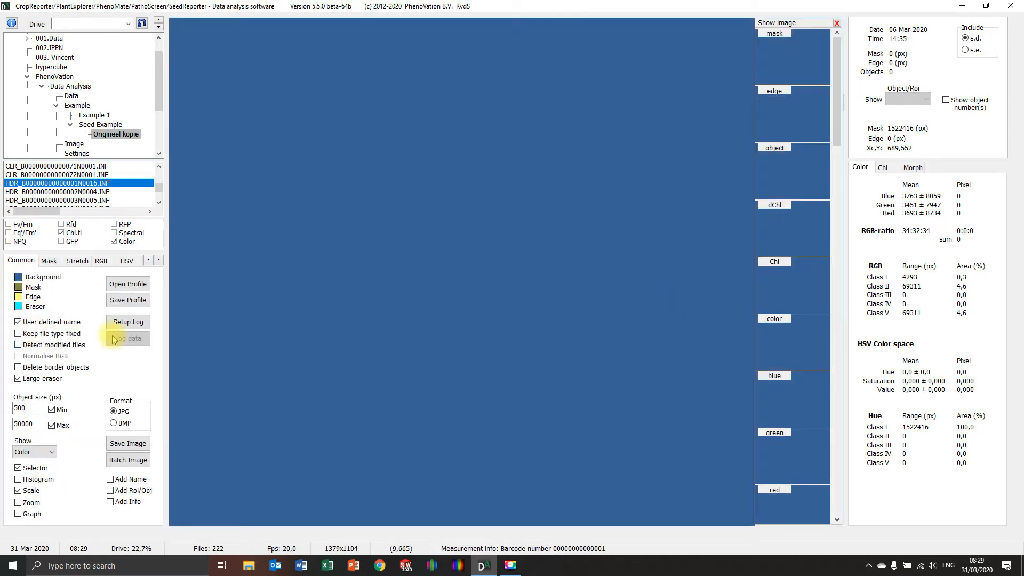
Step: Check the mean Chl value with the mask on the total image, and switch the mask back to Chl.fl
click(49, 260)
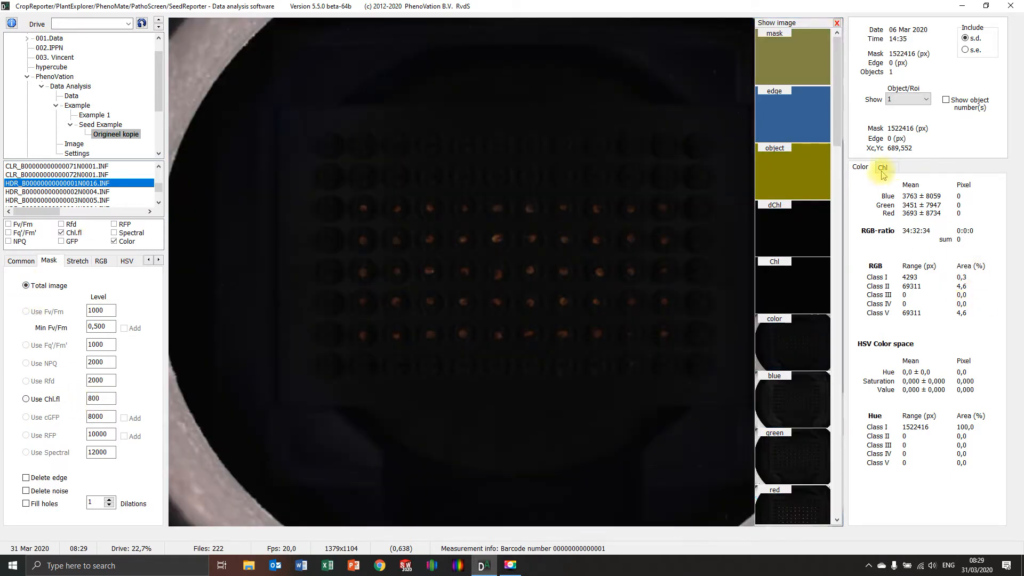
click(883, 167)
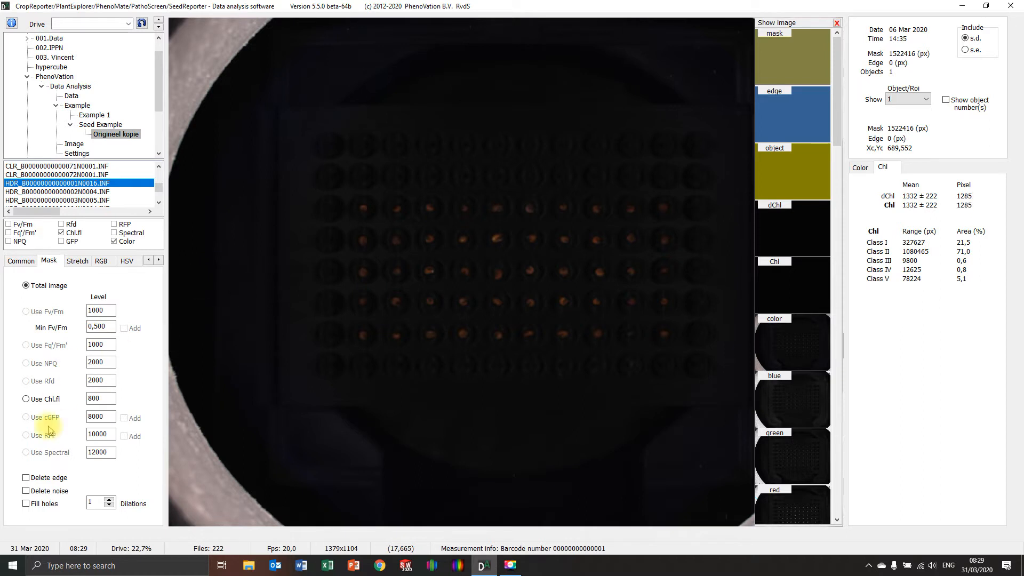
click(59, 396)
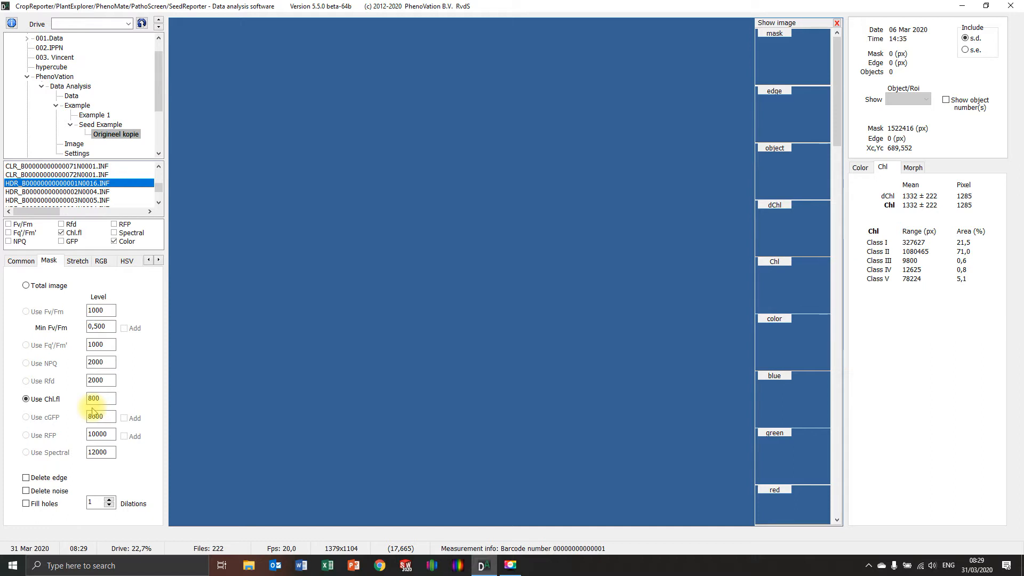
Step: Set the minimum object size to 50 px and turn off the maximum object size limit
click(24, 261)
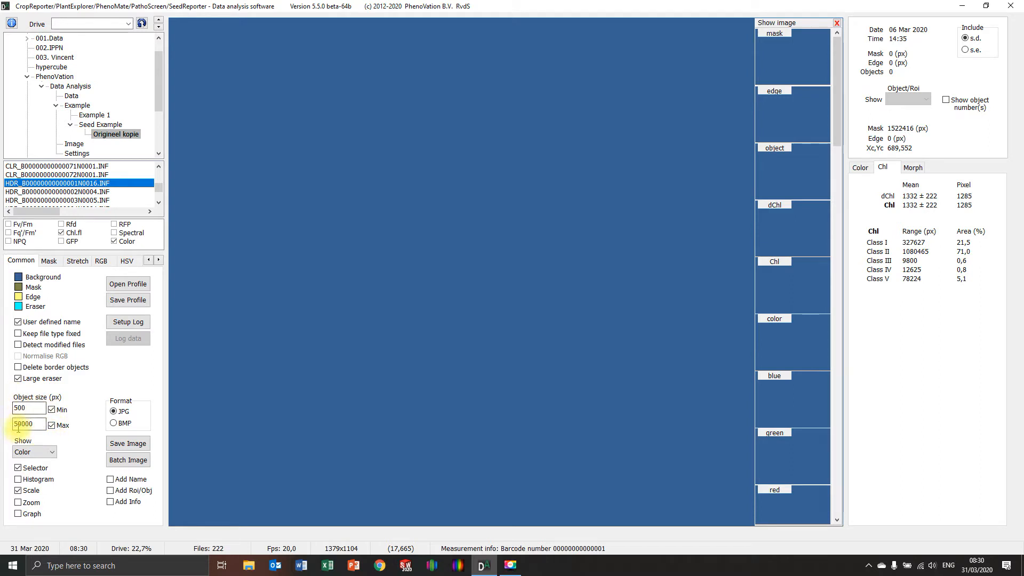
double_click(21, 408)
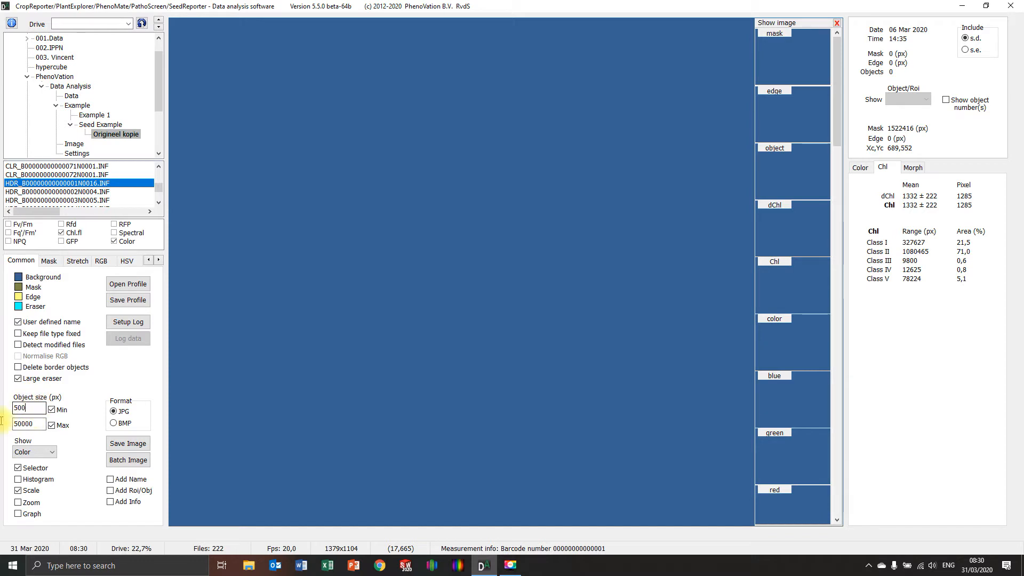
text(5)
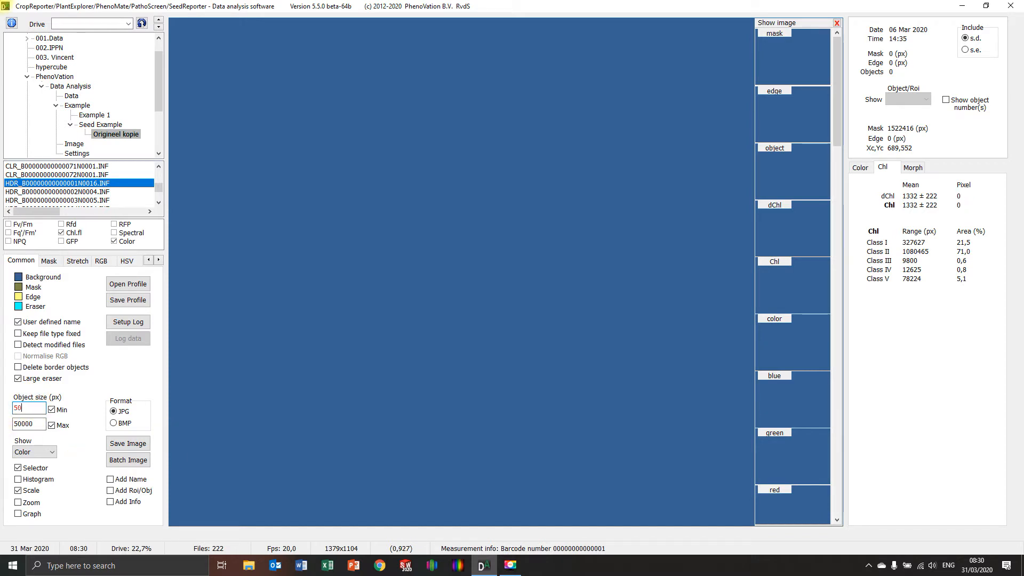
text(0)
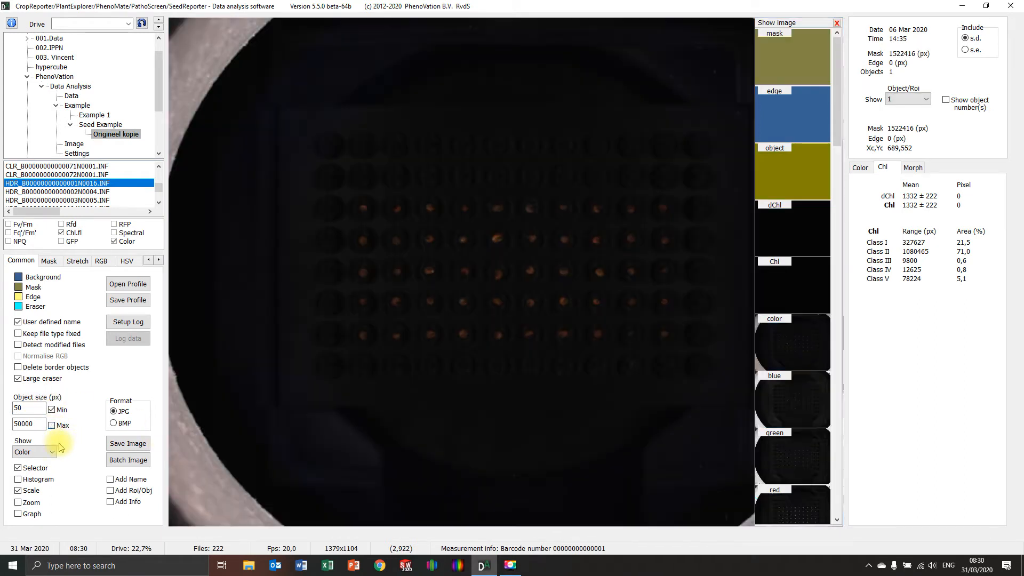
click(62, 426)
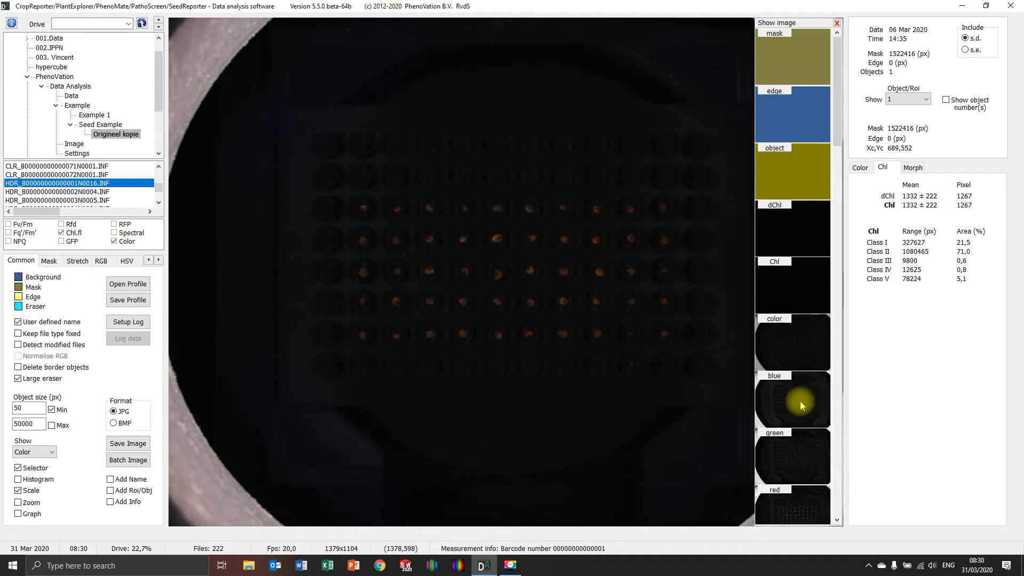
Step: Raise the Chl.fl mask level to 1300
click(49, 260)
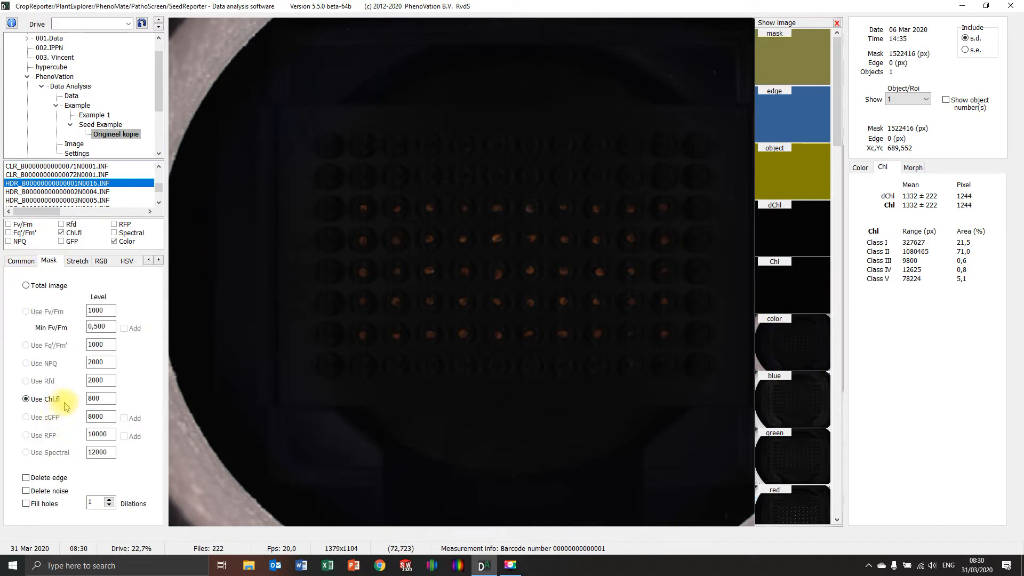
click(21, 261)
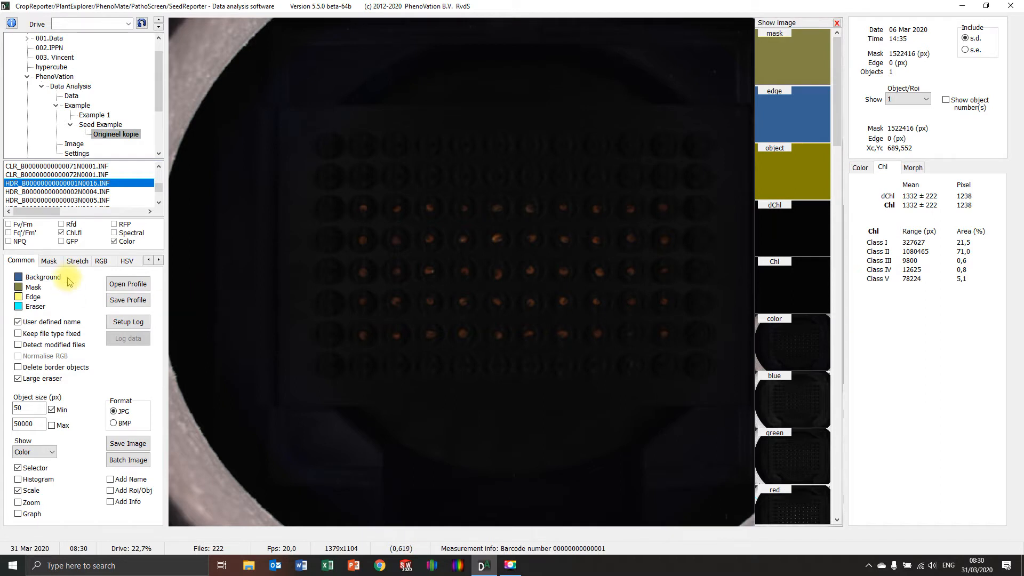
click(49, 260)
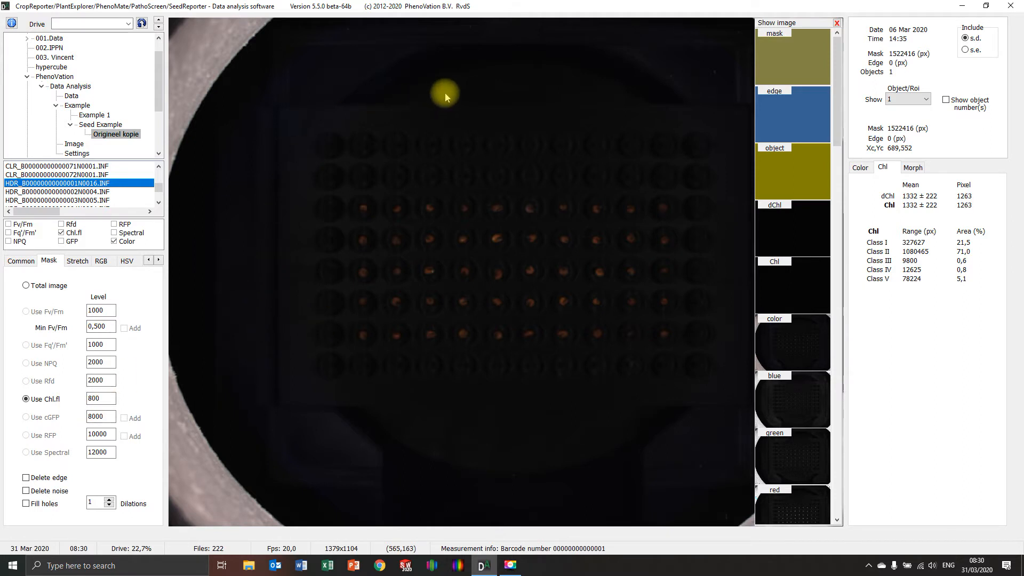
double_click(99, 398)
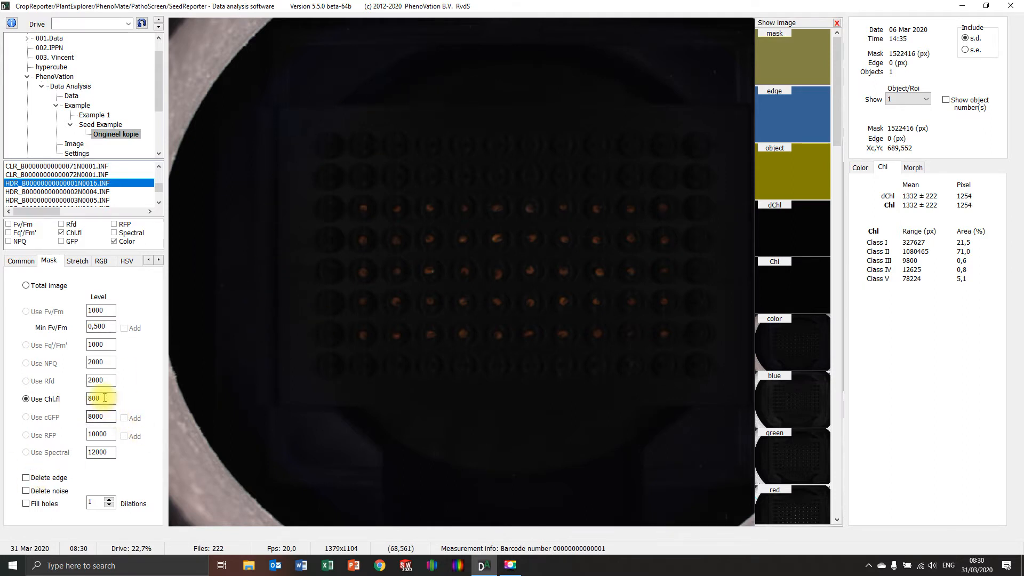
text(1)
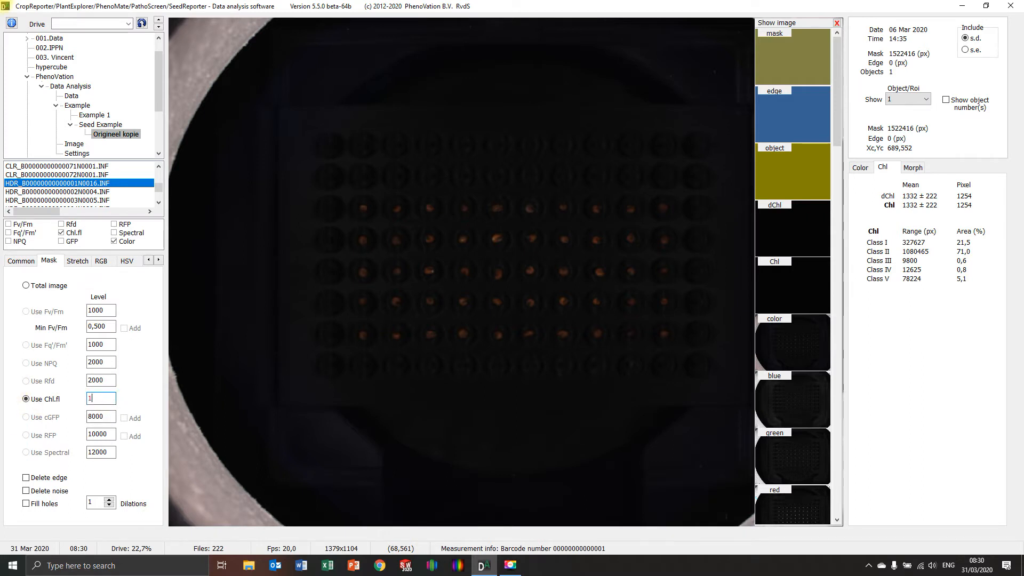
text(300)
key(Return)
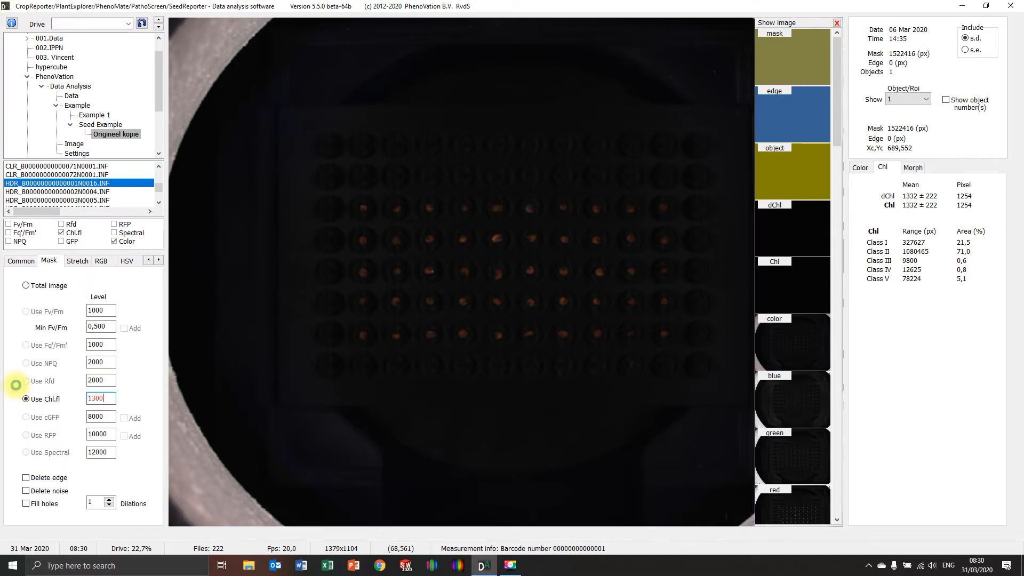
key(Return)
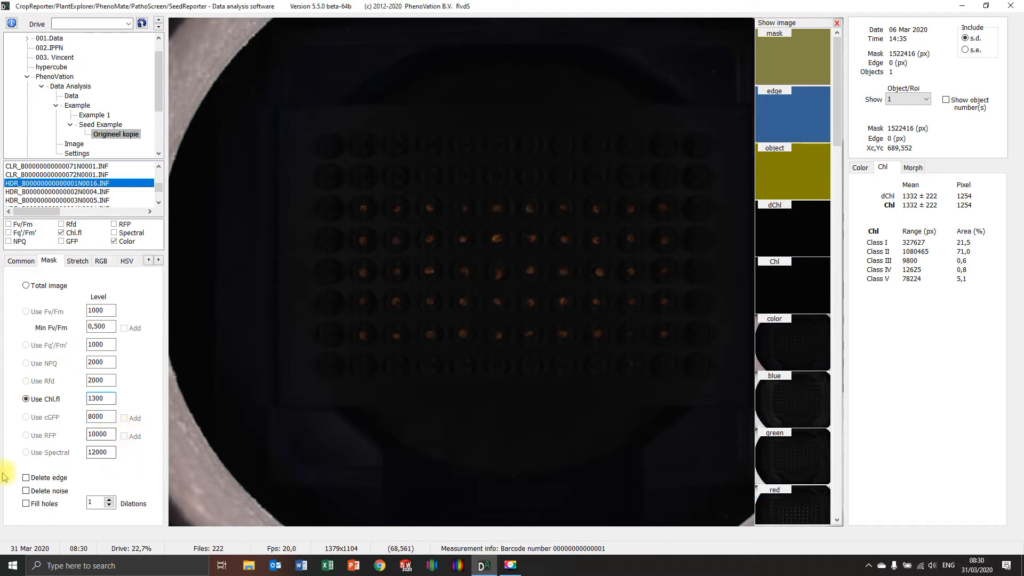
Step: Enable noise deletion for the mask and the deletion of objects touching the image border
click(27, 491)
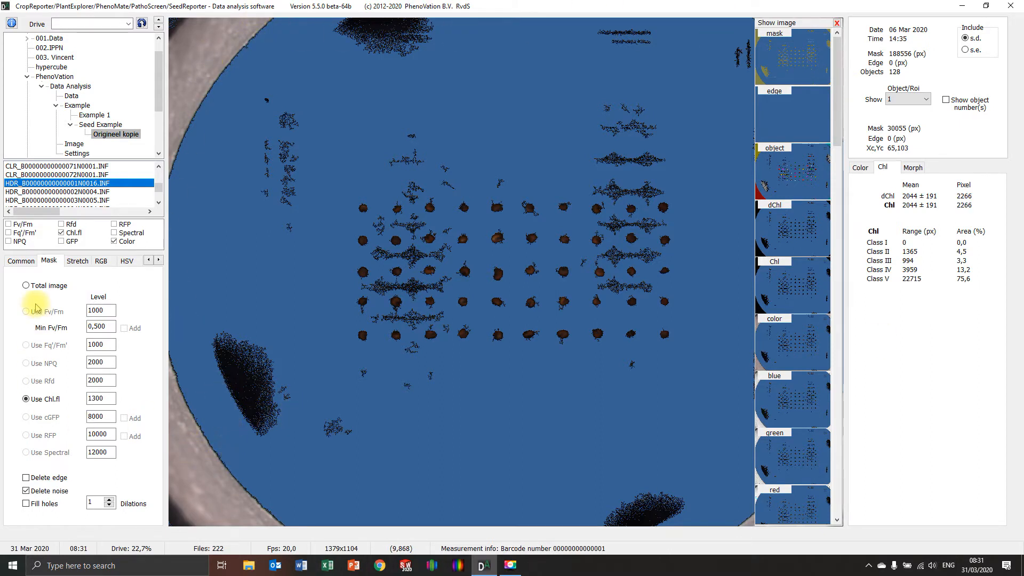
click(22, 261)
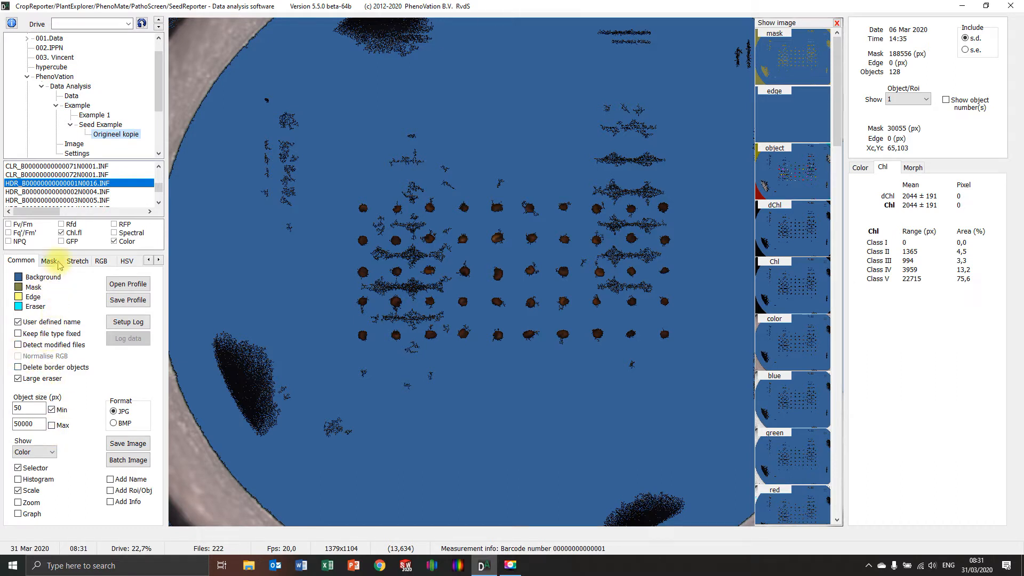
click(18, 367)
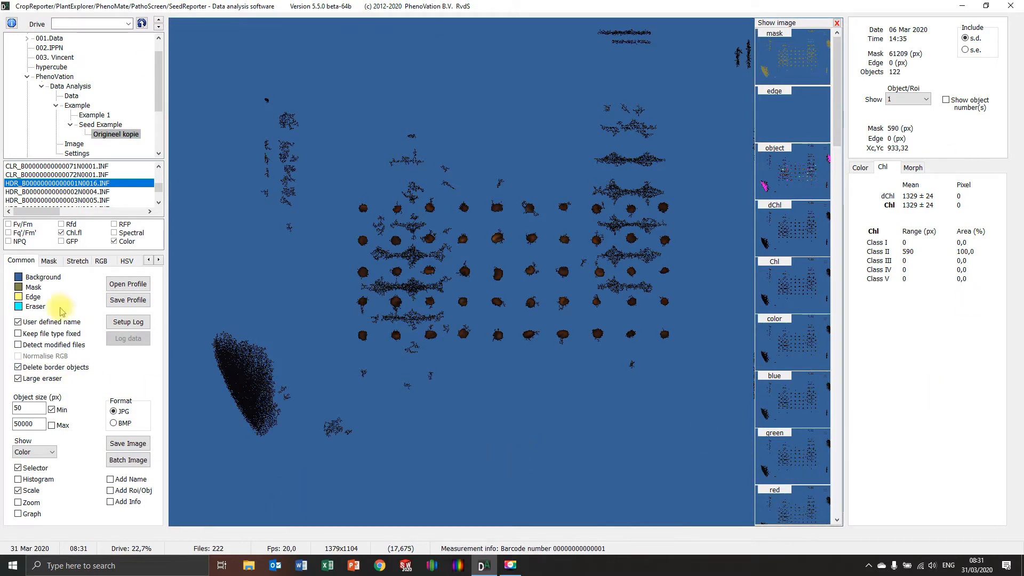
Step: Increase the Color stretch factor to 31 to brighten the seeds in the color image
click(49, 261)
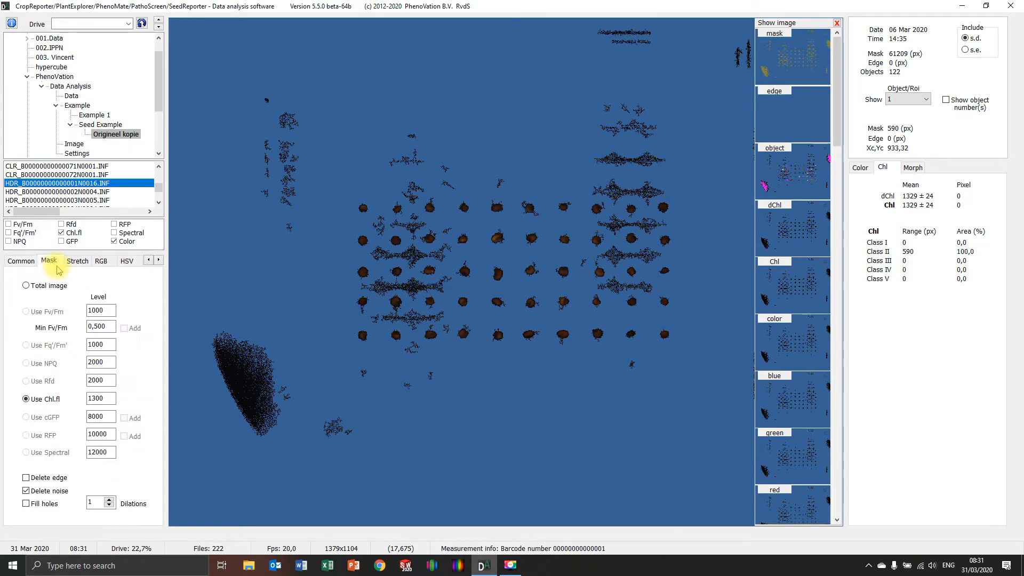
click(78, 262)
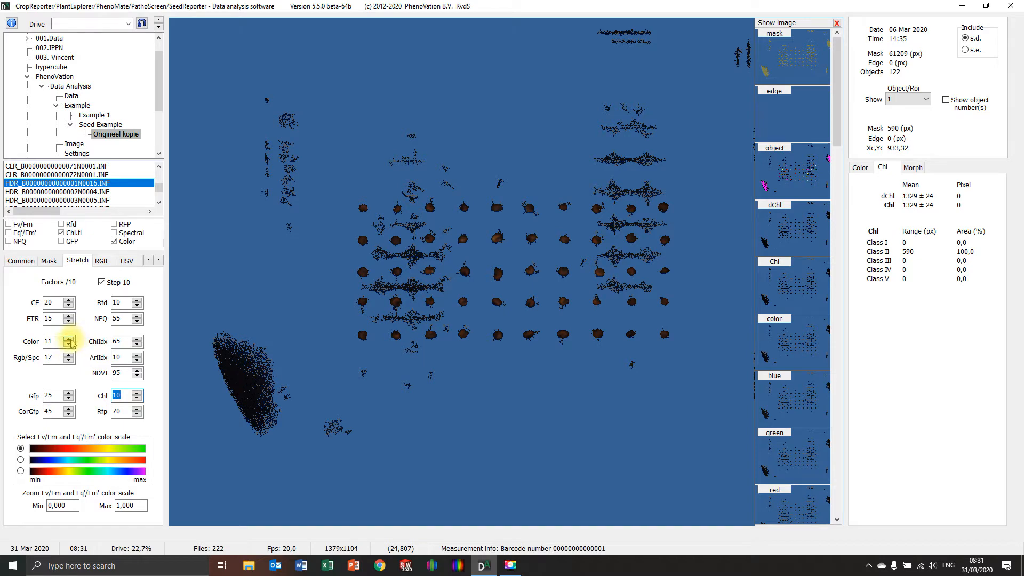
click(70, 339)
click(70, 340)
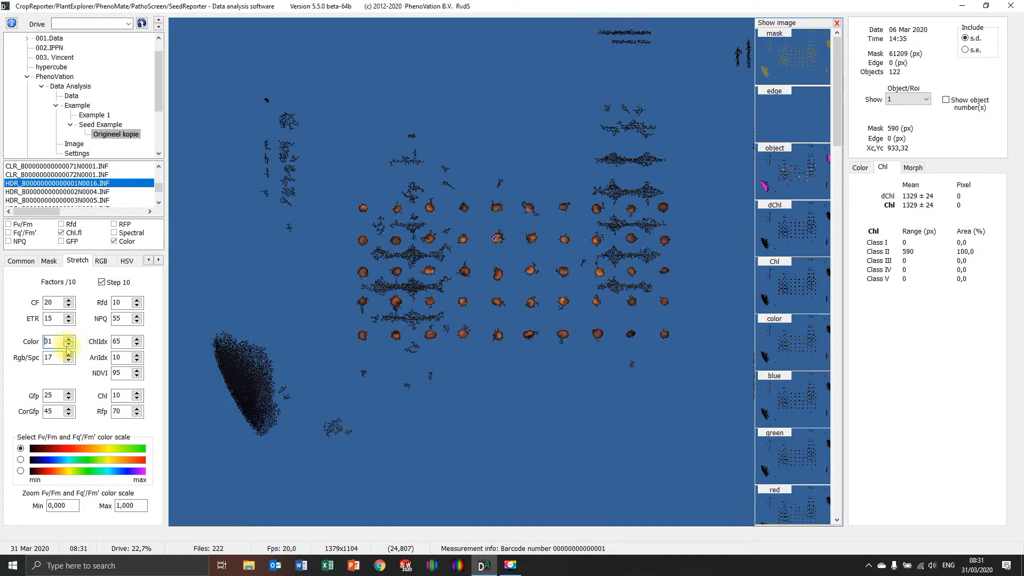
Step: Lower the Color stretch factor to 21
click(68, 344)
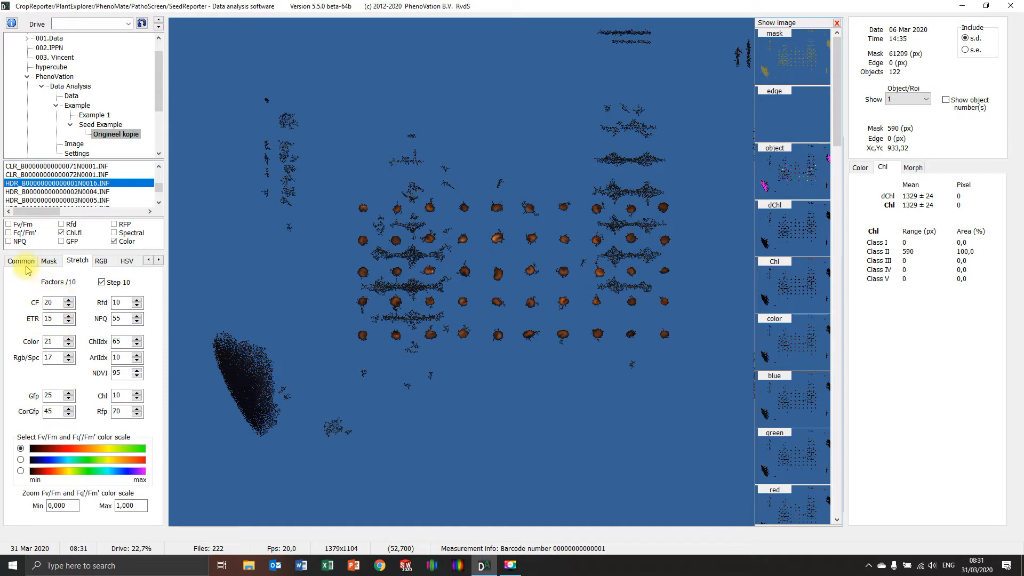
Step: Try Chl.fl mask levels of 1400, 1350 and 1380 in turn to separate the seeds from the background noise
click(48, 261)
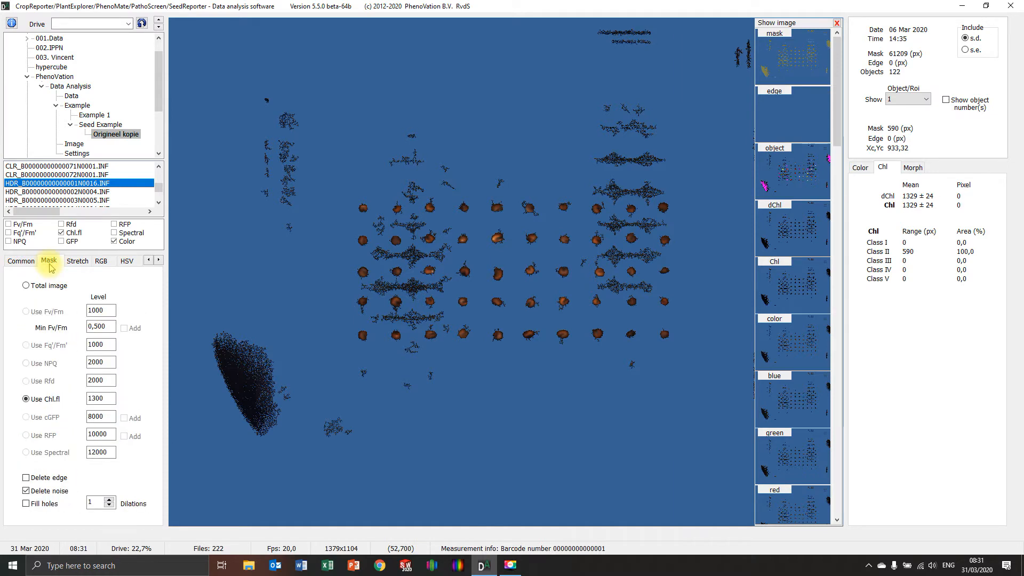
double_click(95, 397)
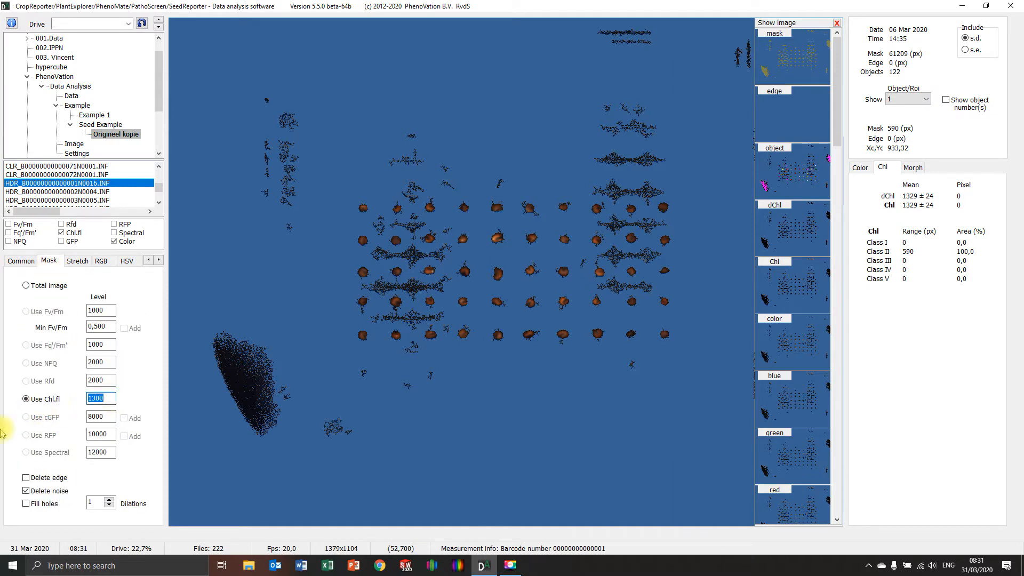
text(140)
key(Return)
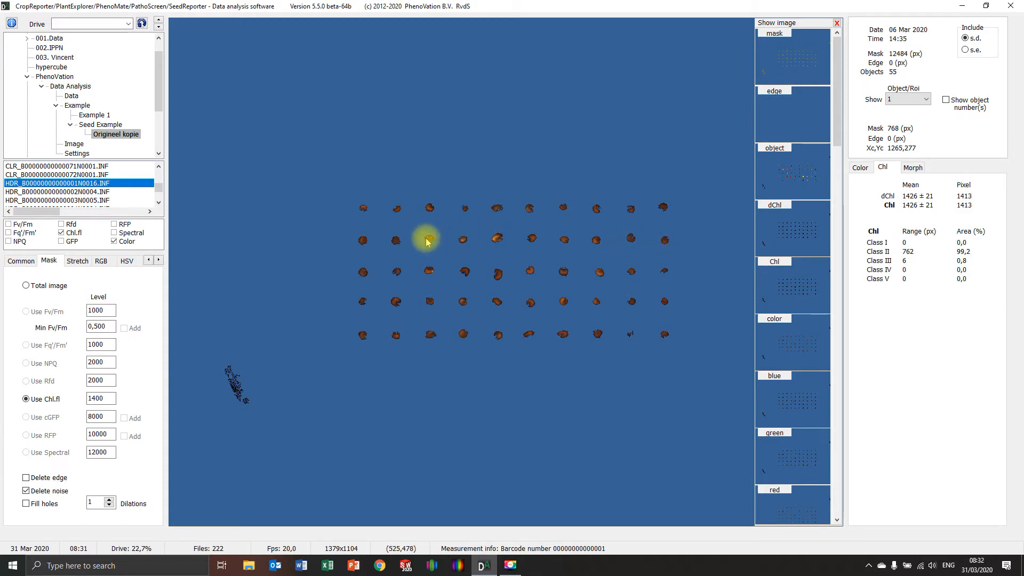
double_click(109, 397)
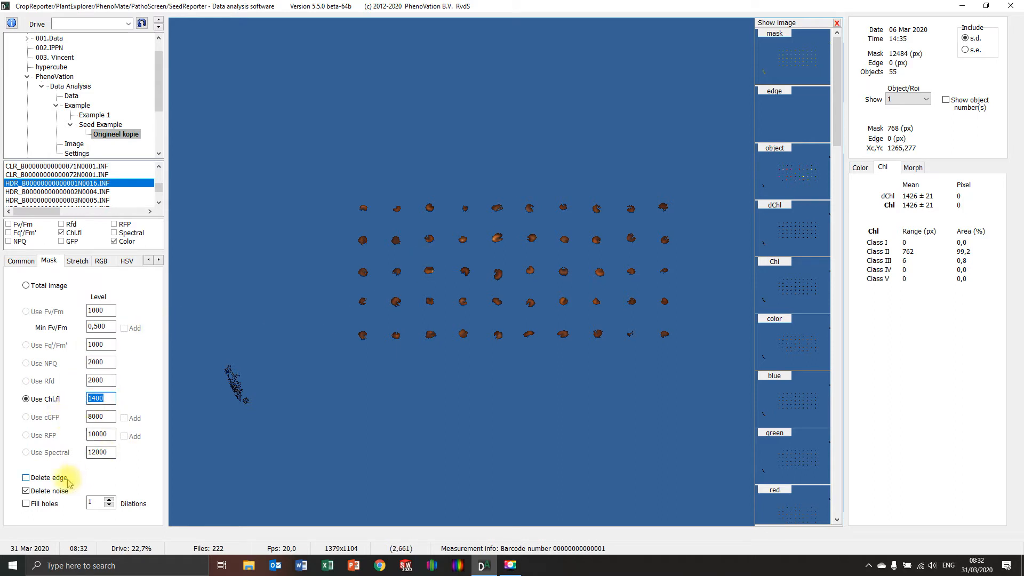
text(1350)
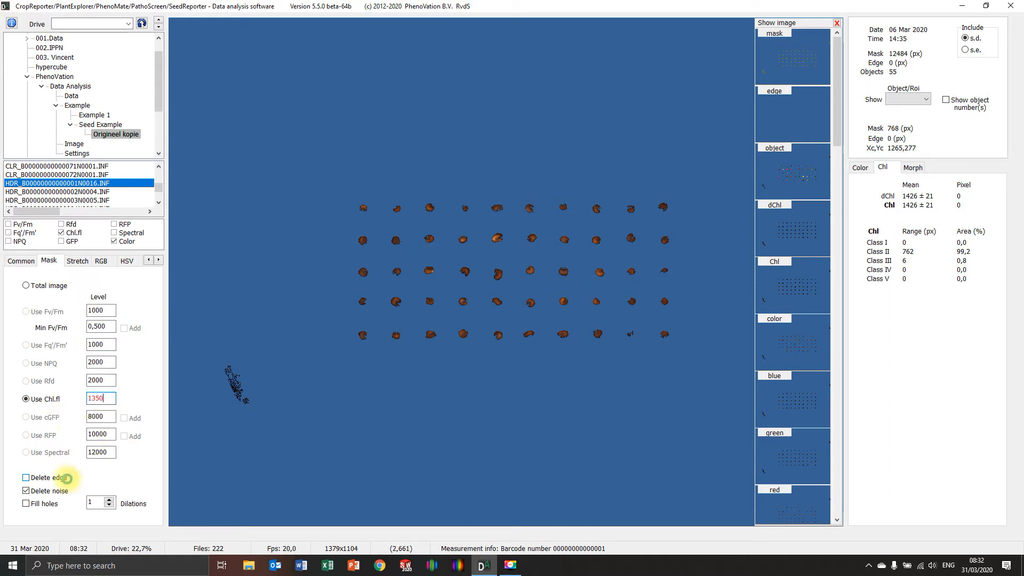
click(67, 478)
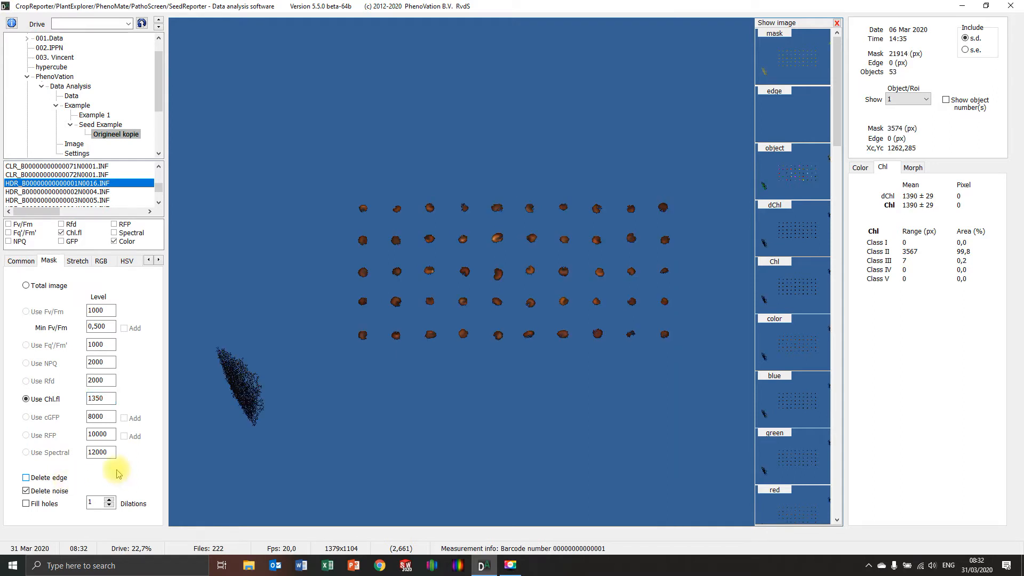
double_click(95, 399)
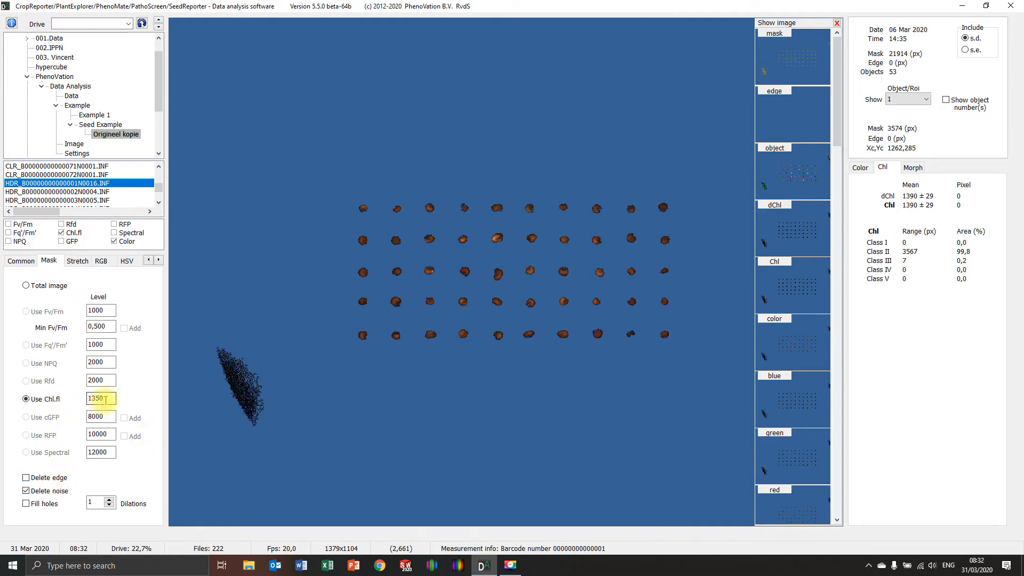
text(1380)
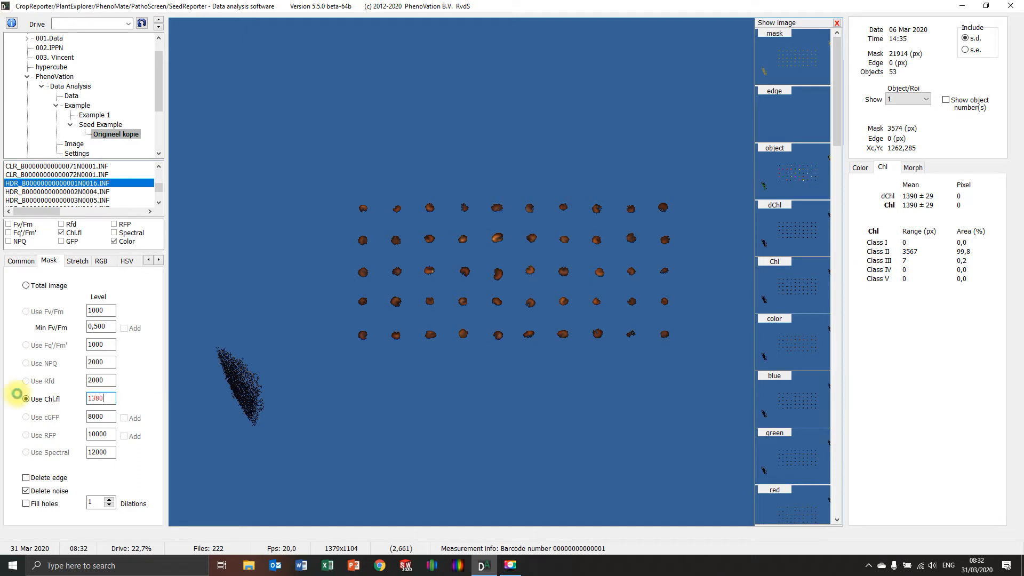
key(Return)
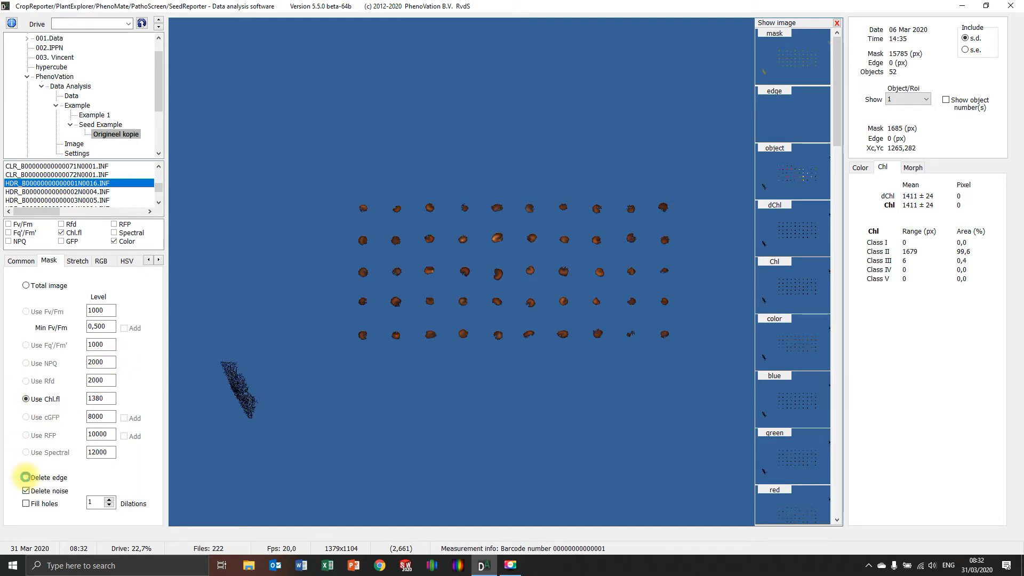
Step: Try edge deletion for the mask, compare the edge and color images, and turn edge deletion off again
click(25, 476)
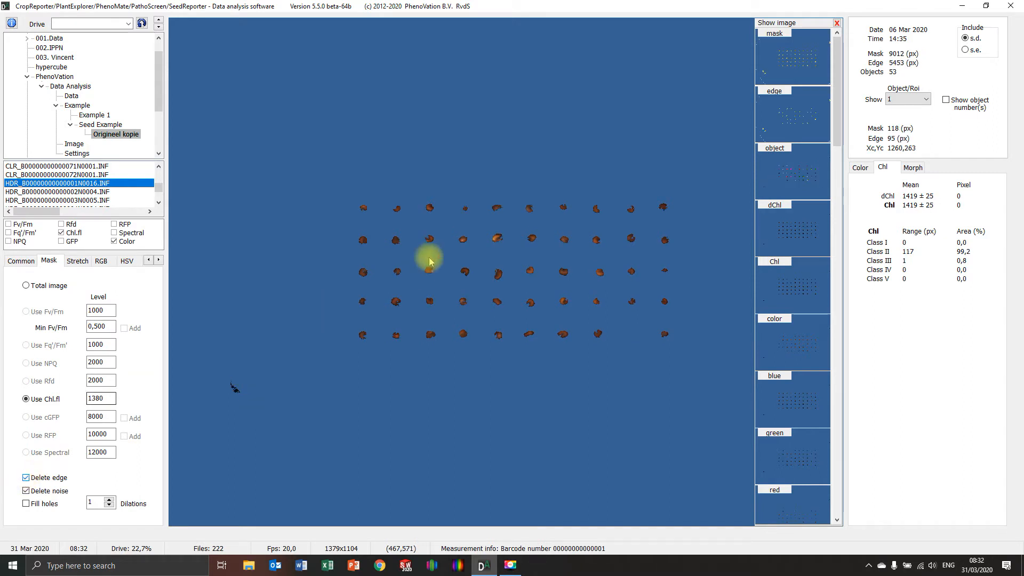
click(818, 103)
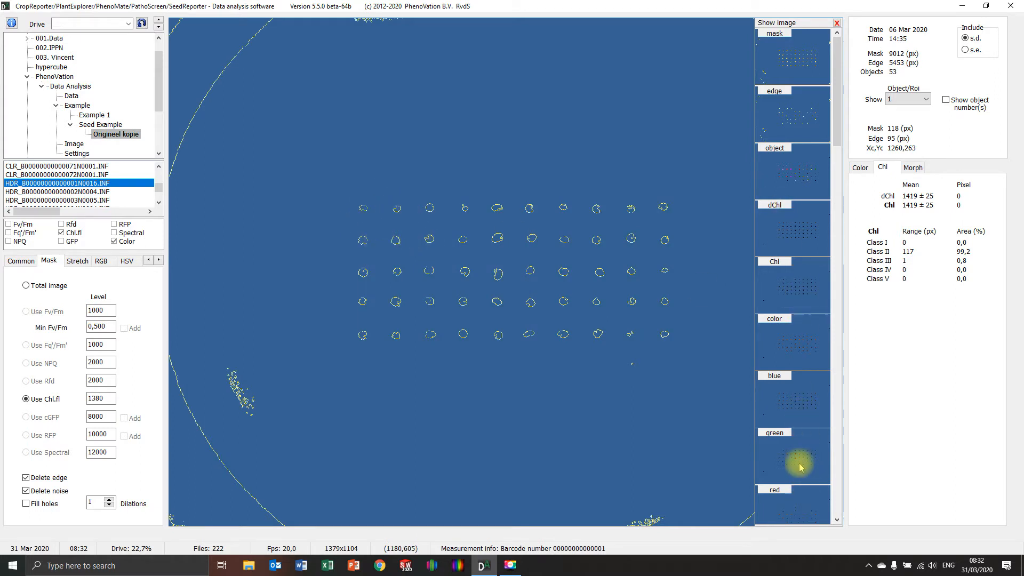
click(800, 334)
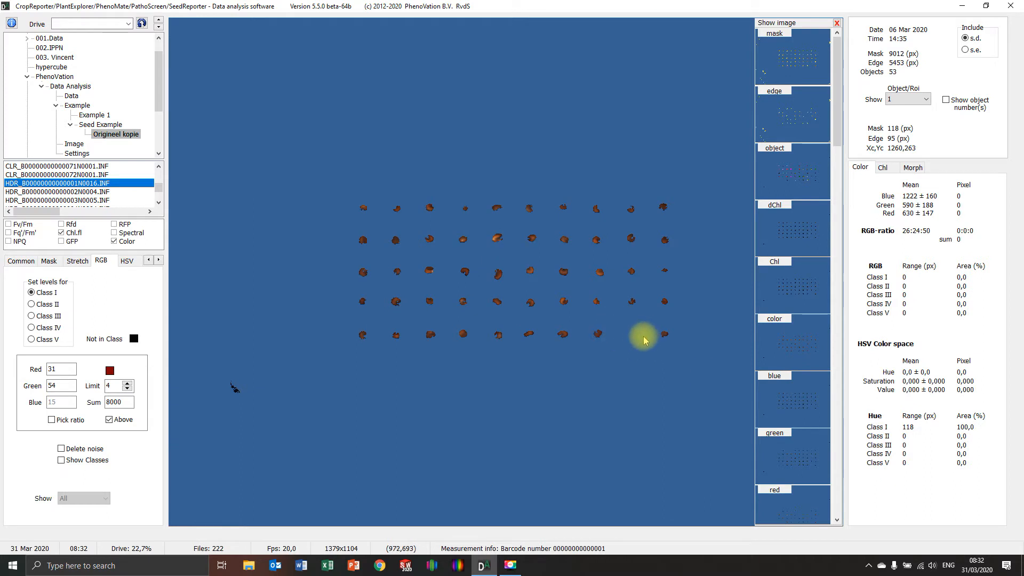
click(49, 261)
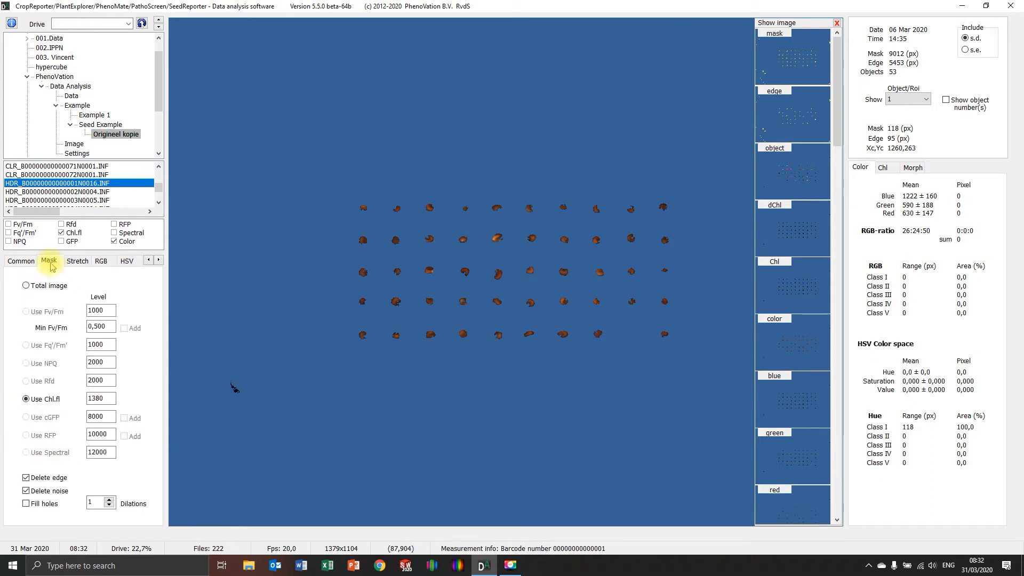
click(69, 473)
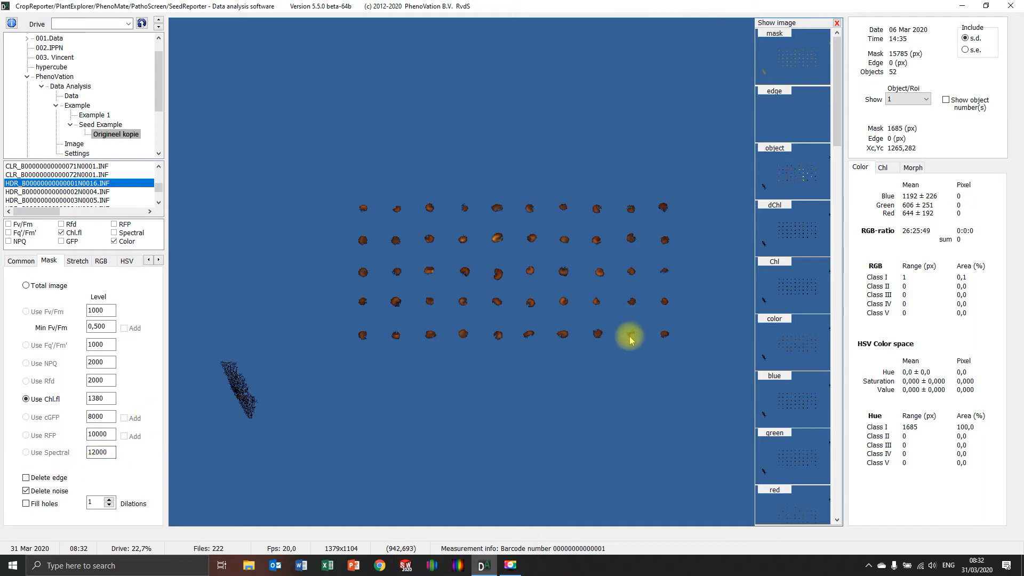
Step: Lower the Chl.fl mask level to 1300, and adjust it to 1320
double_click(102, 399)
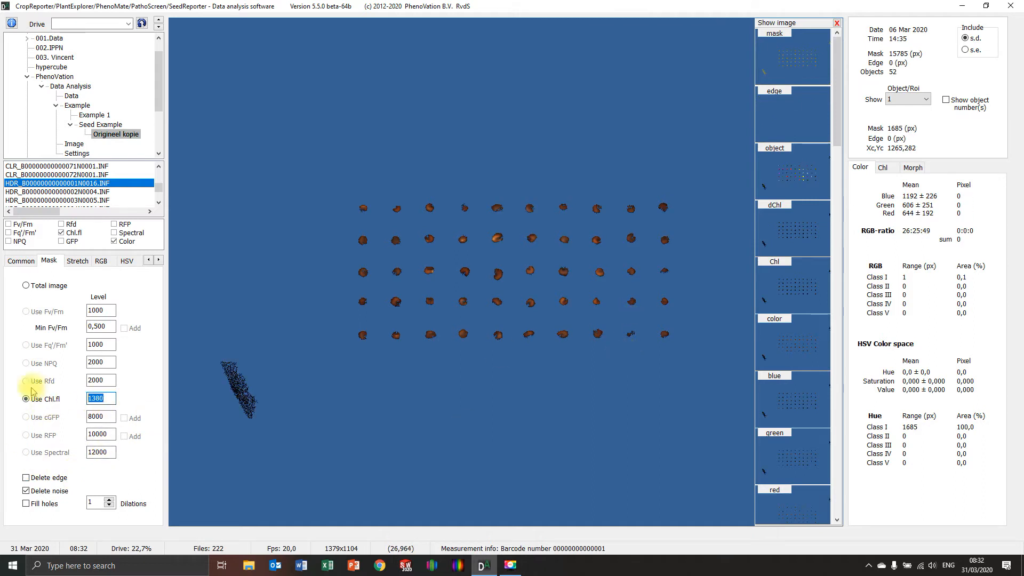
text(1300)
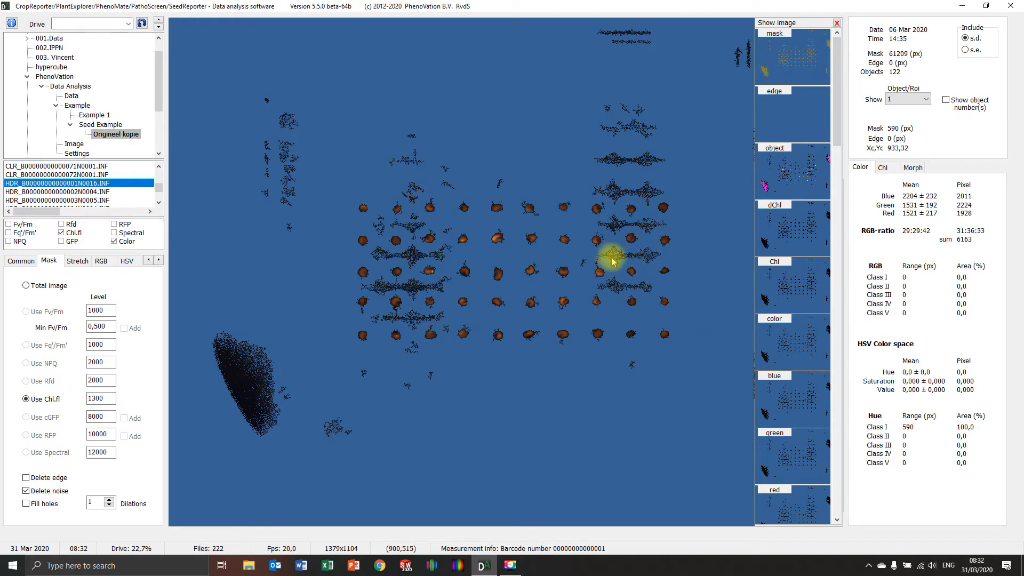
drag(104, 398, 96, 398)
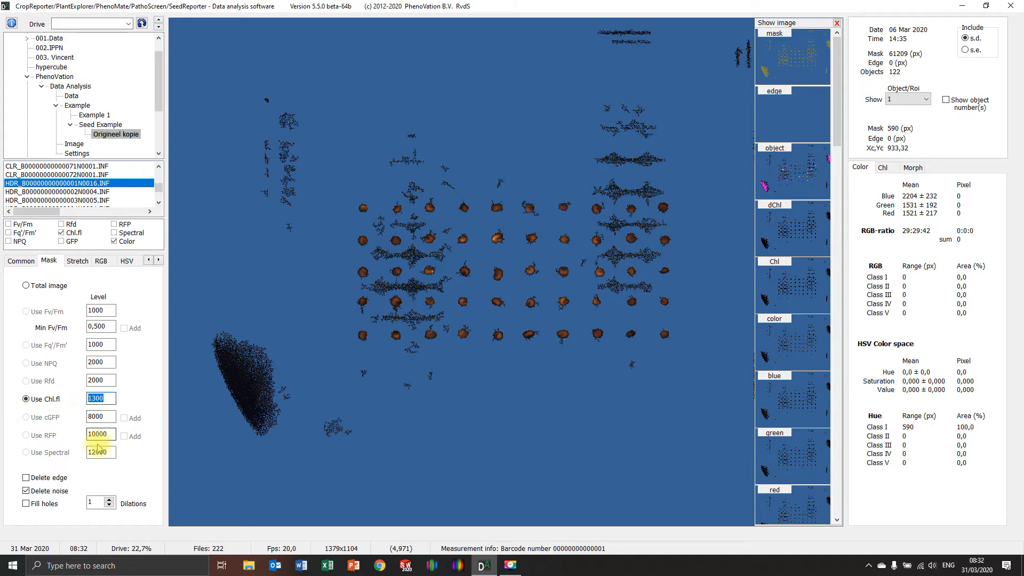
key(BackSpace)
key(BackSpace)
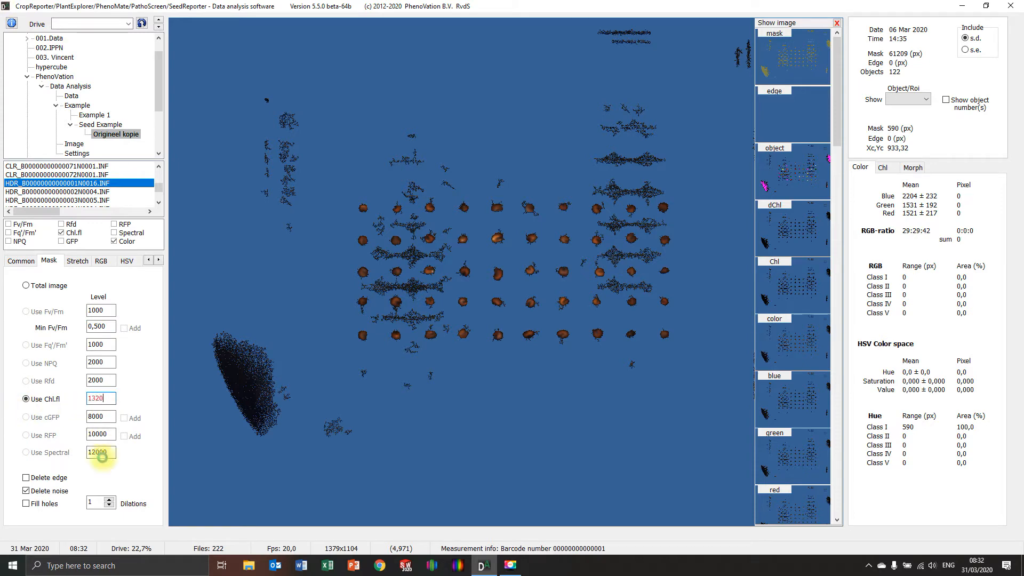
click(102, 456)
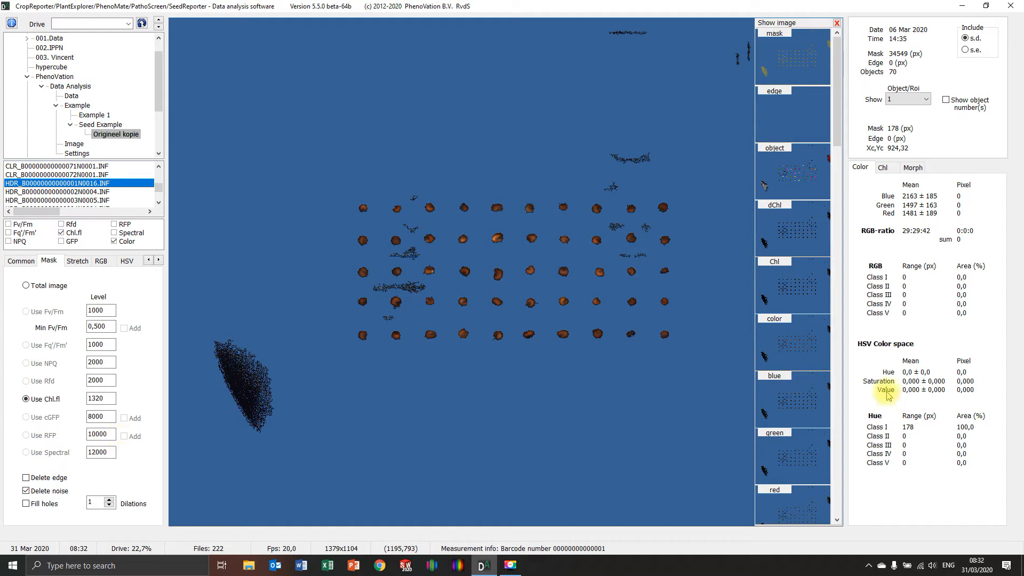
Step: Show the object numbers in the image and check the mask sizes of noise object 48 and seeds 14 and 38
click(946, 101)
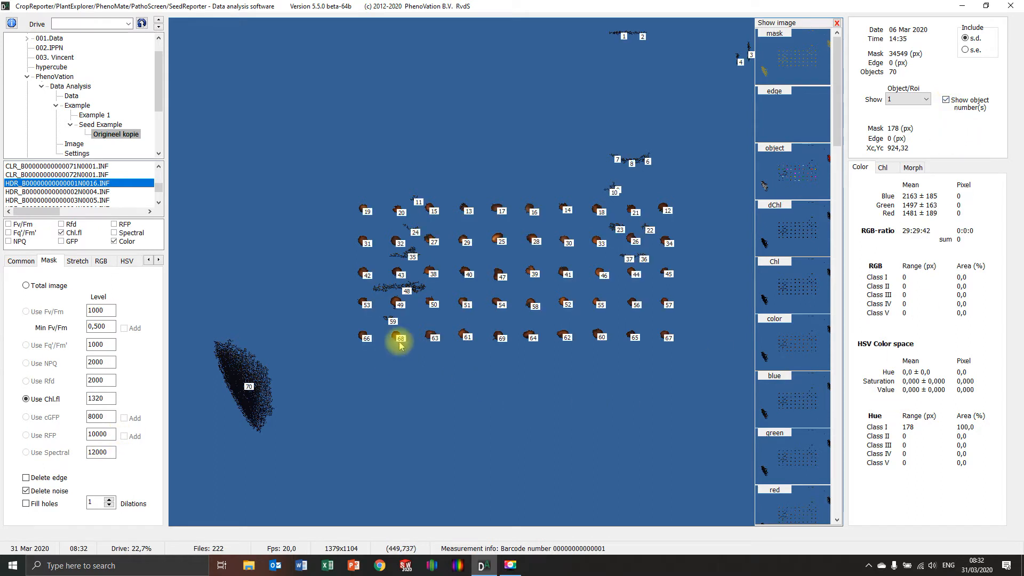
click(407, 291)
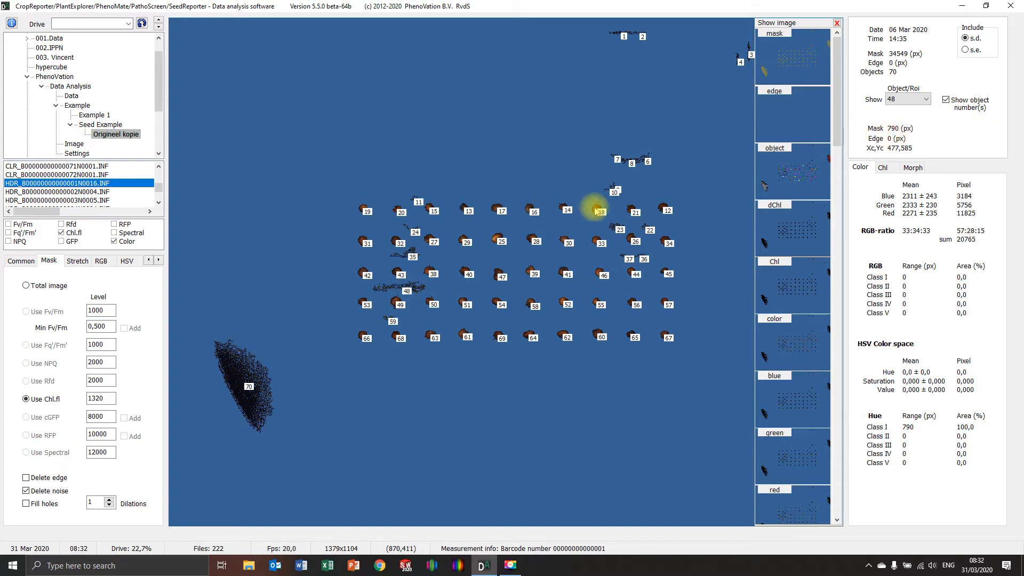
click(570, 213)
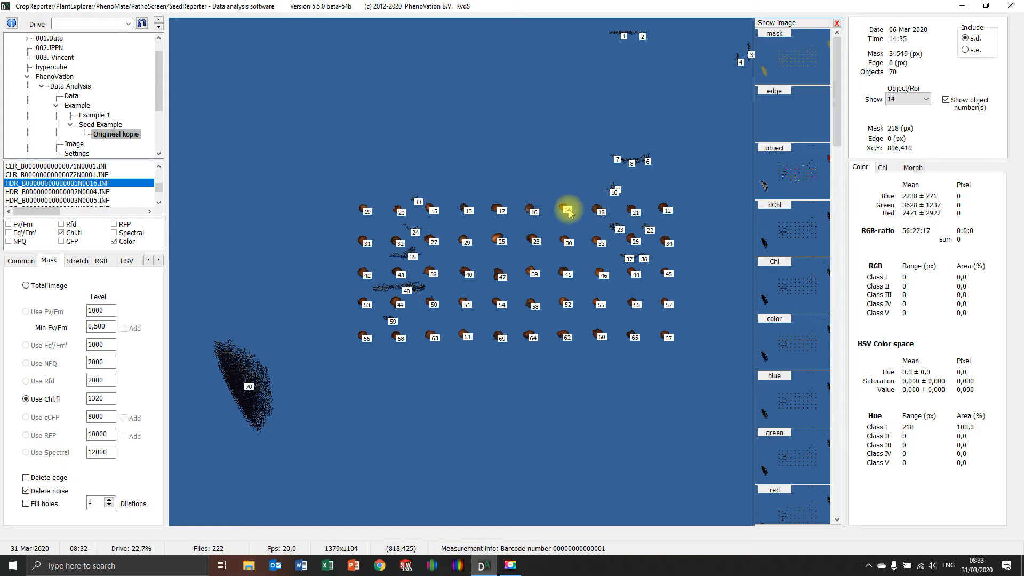
click(434, 274)
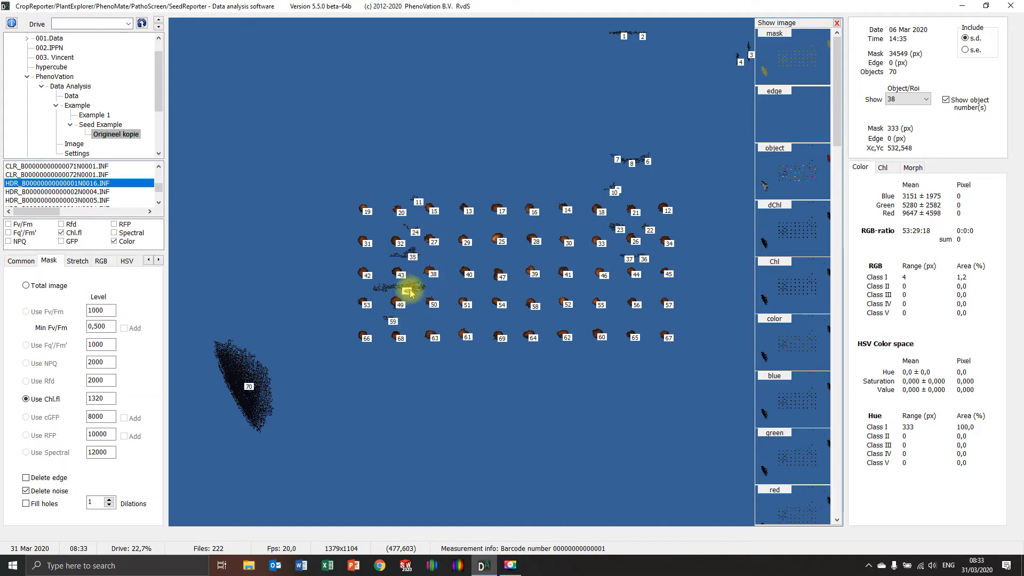
Step: Set the maximum object size to 500 px and enable that limit
click(27, 261)
double_click(38, 427)
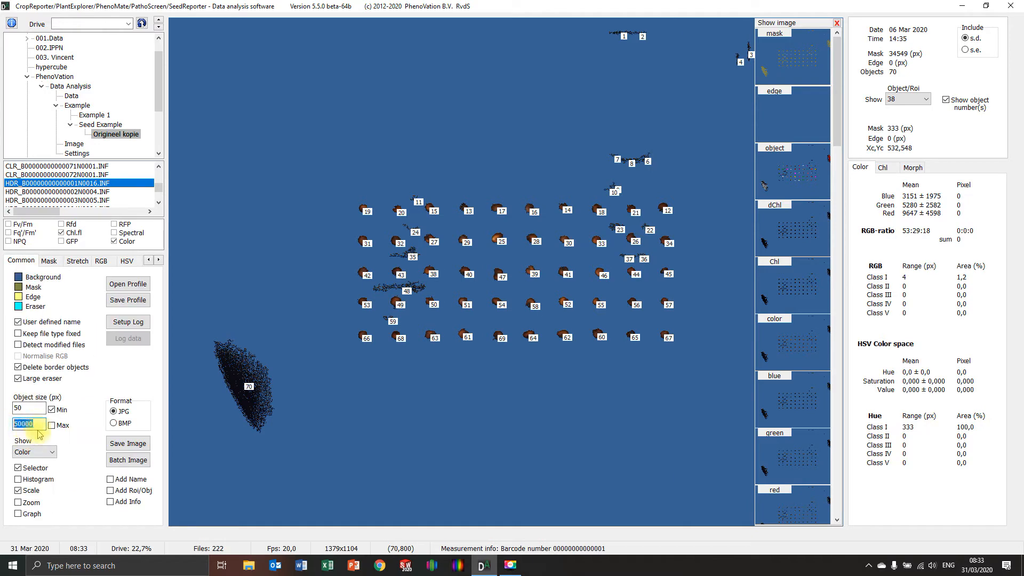
text(5)
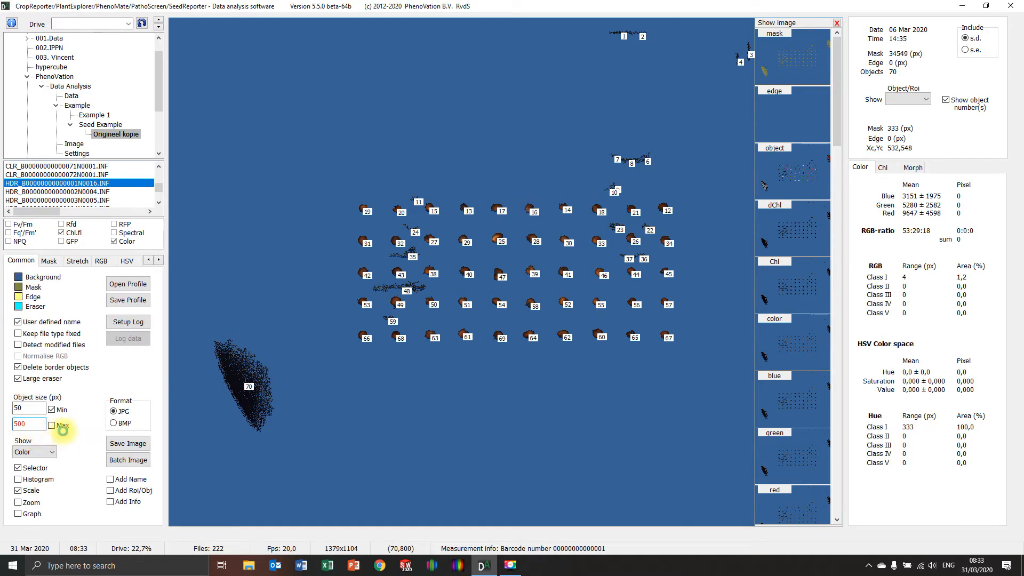
click(66, 438)
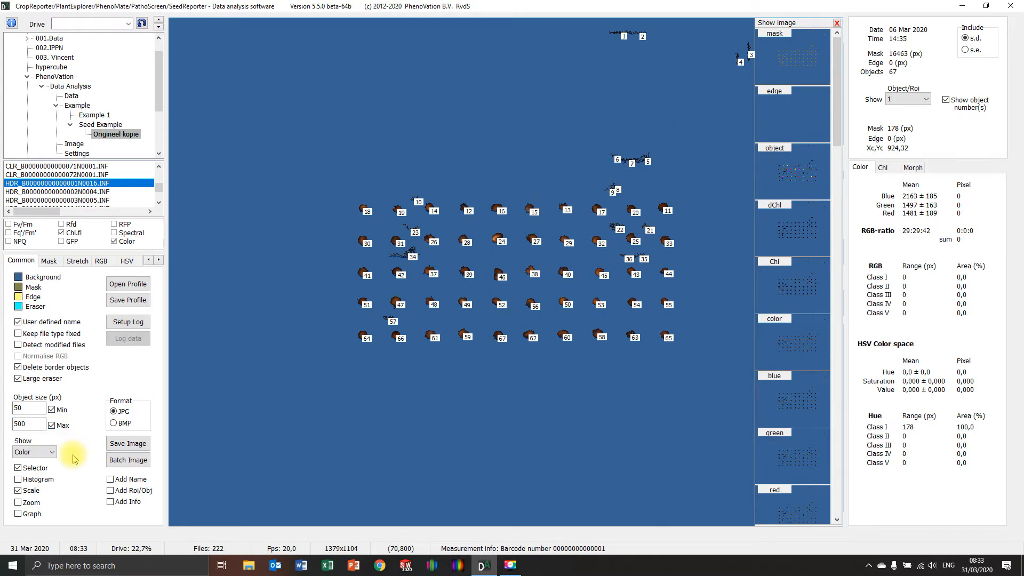
Step: Check the mask sizes of noise objects 34 and 21, and try a maximum object size of 400 px
click(414, 259)
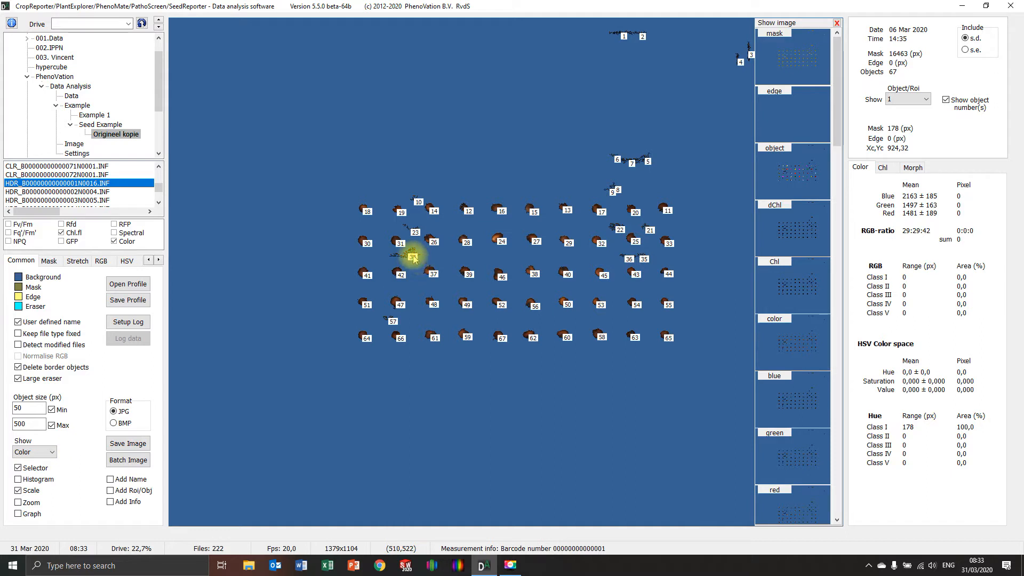
click(650, 232)
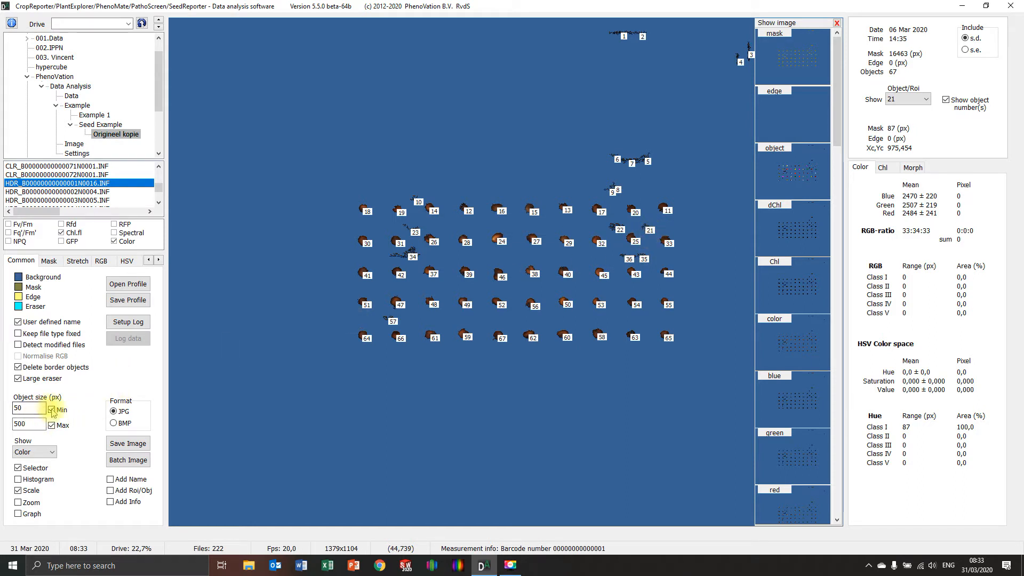
double_click(22, 424)
text(4)
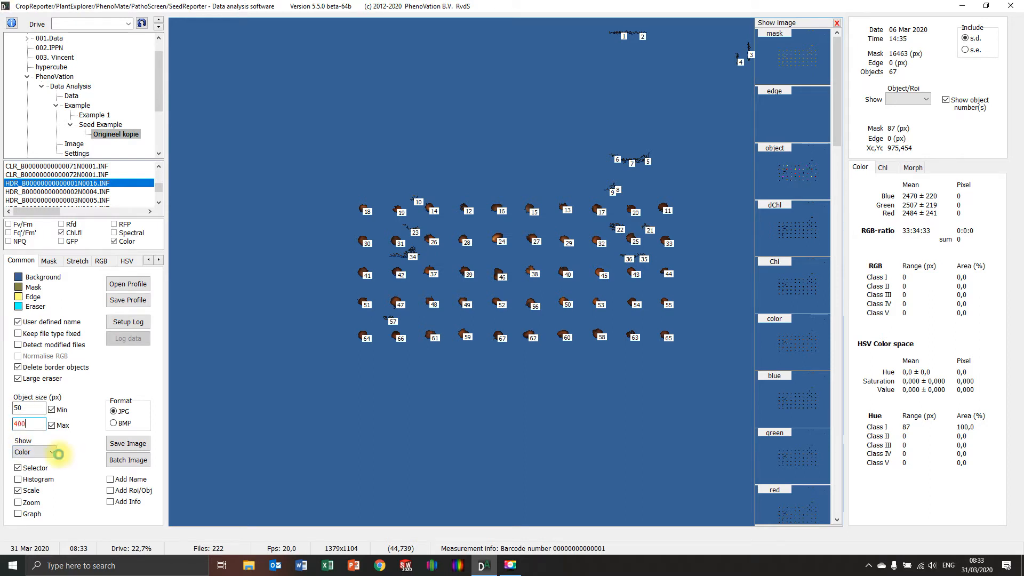
click(58, 454)
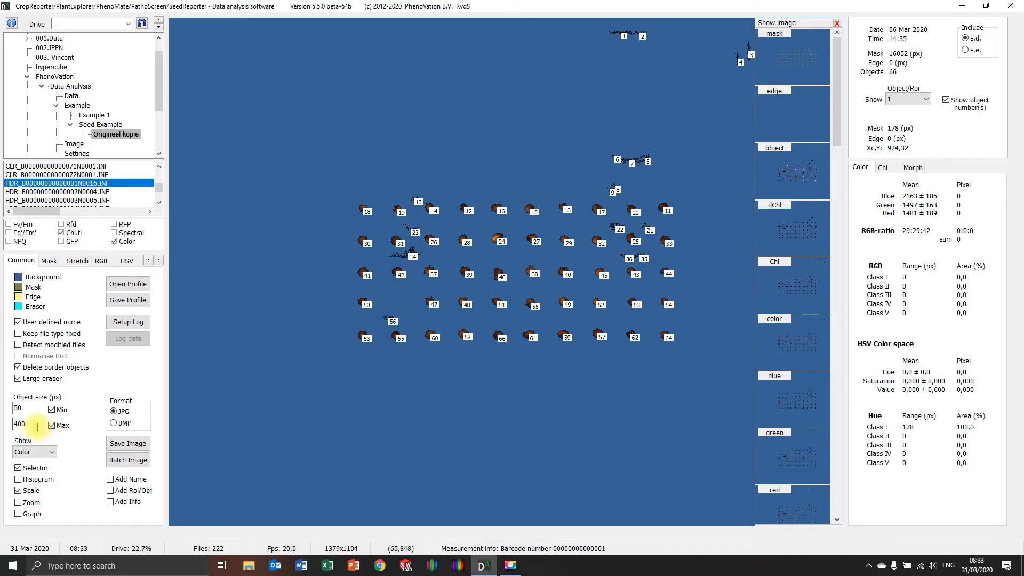
Step: Set the maximum object size to 450 px and check the mask size of seed 47
drag(42, 424, 2, 425)
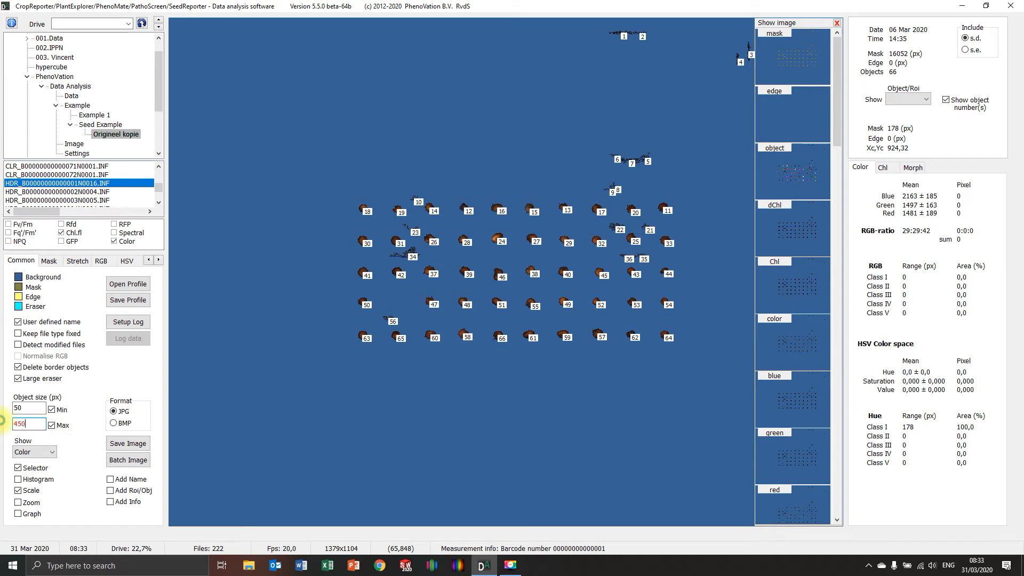
text(450)
key(Return)
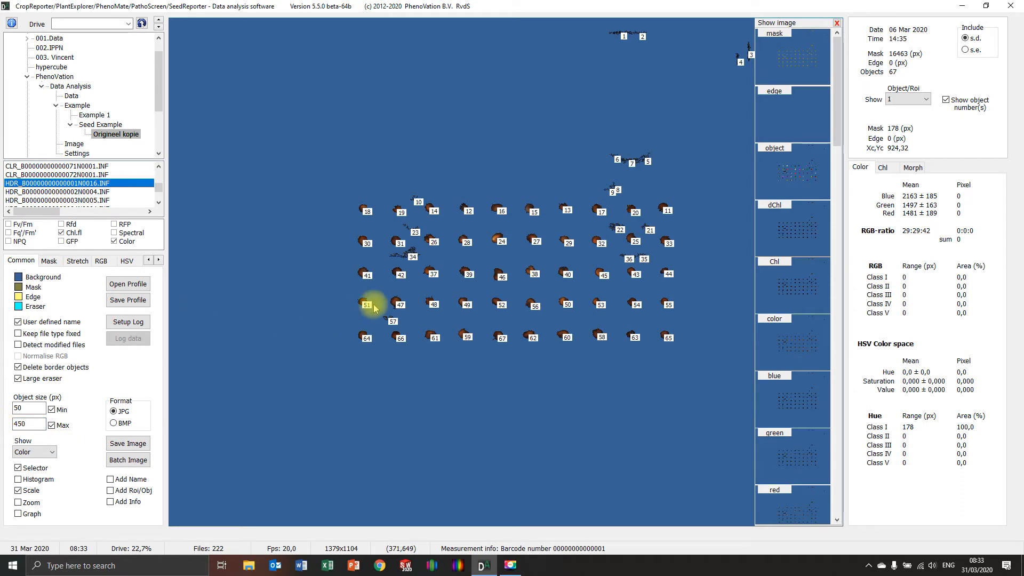
click(400, 306)
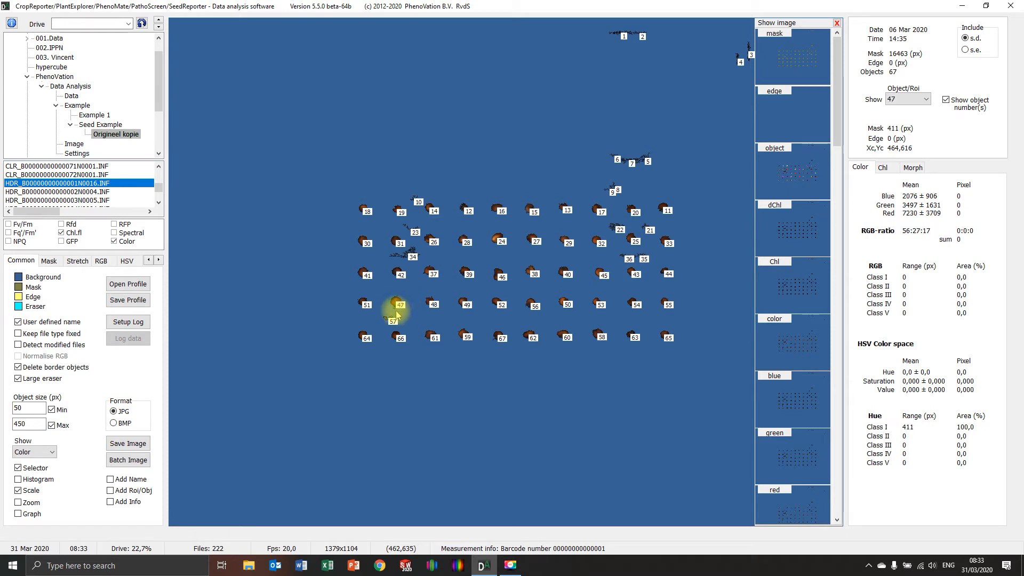
Step: Set the maximum object size to 420 px and check the mask sizes of noise object 1 and seeds 63 and 19
double_click(24, 423)
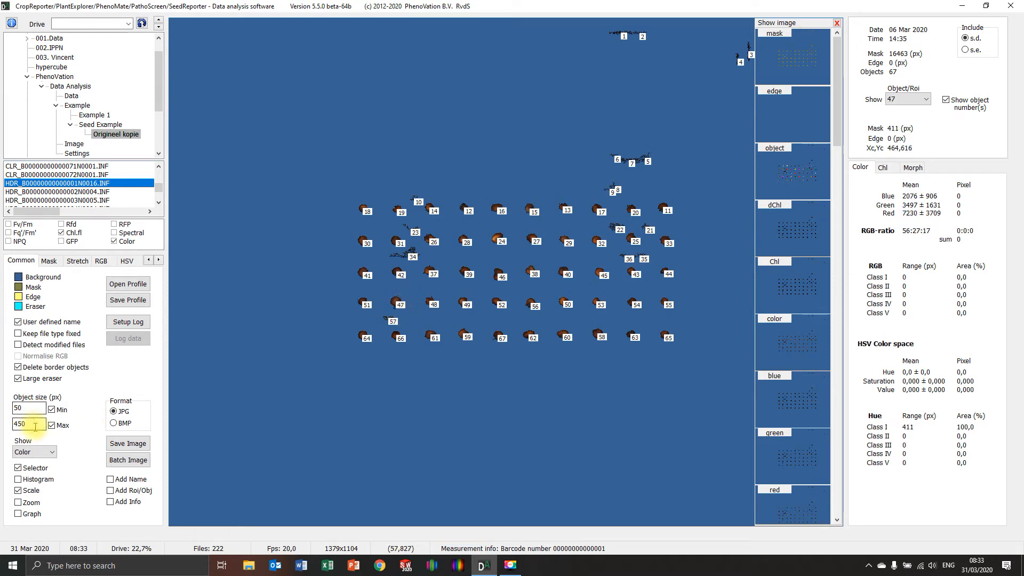
text(4)
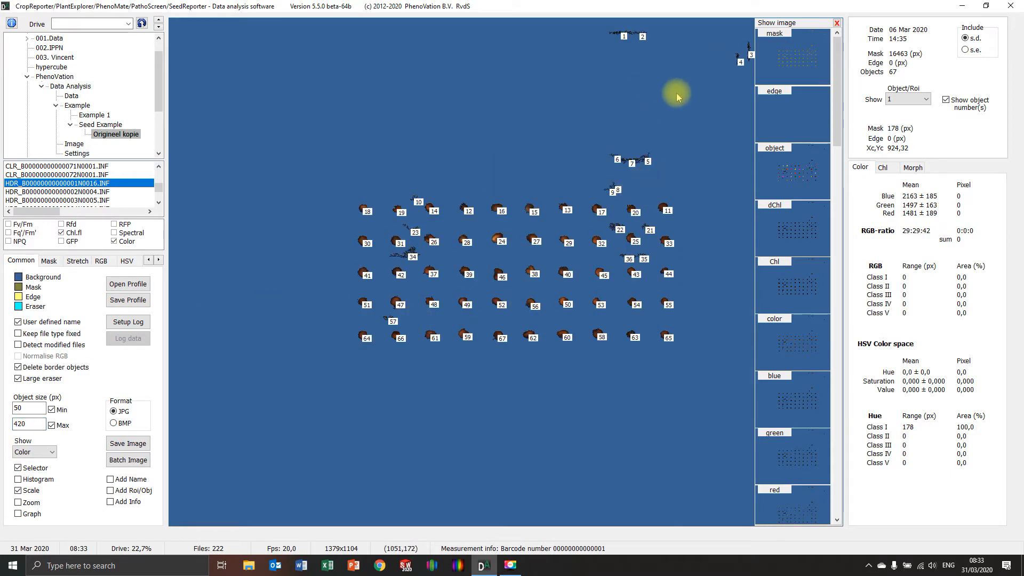
click(623, 37)
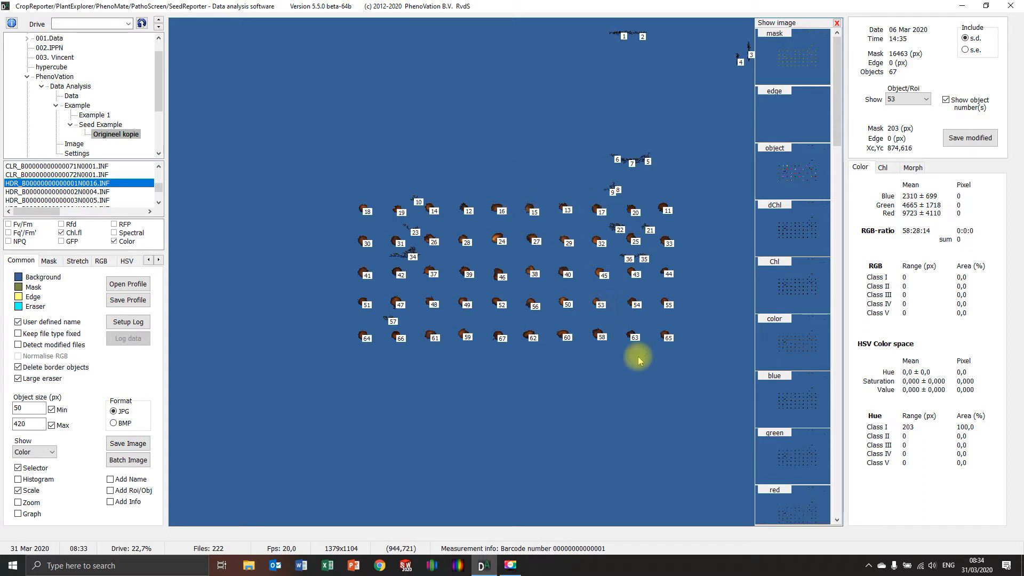
click(634, 339)
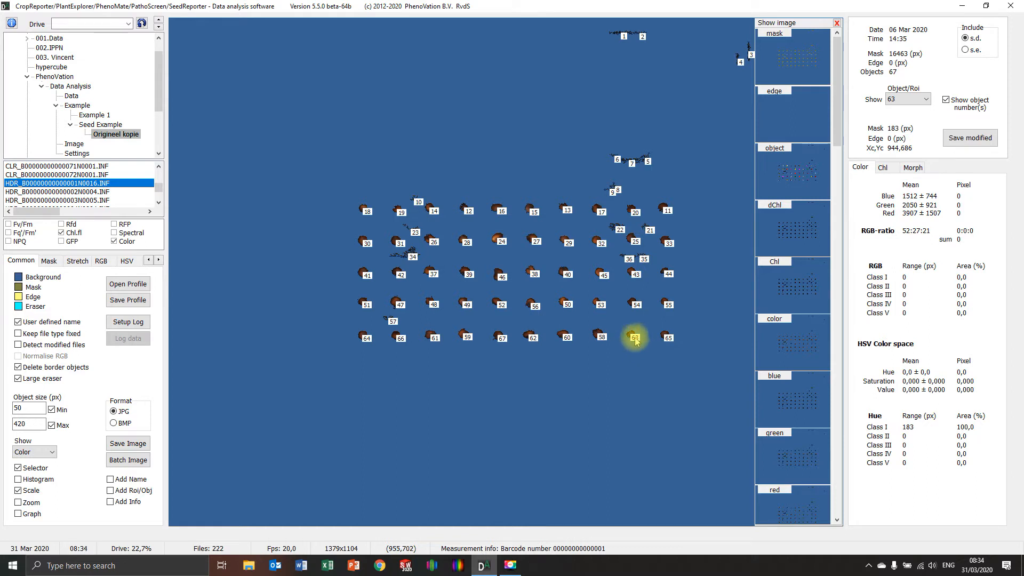
click(399, 212)
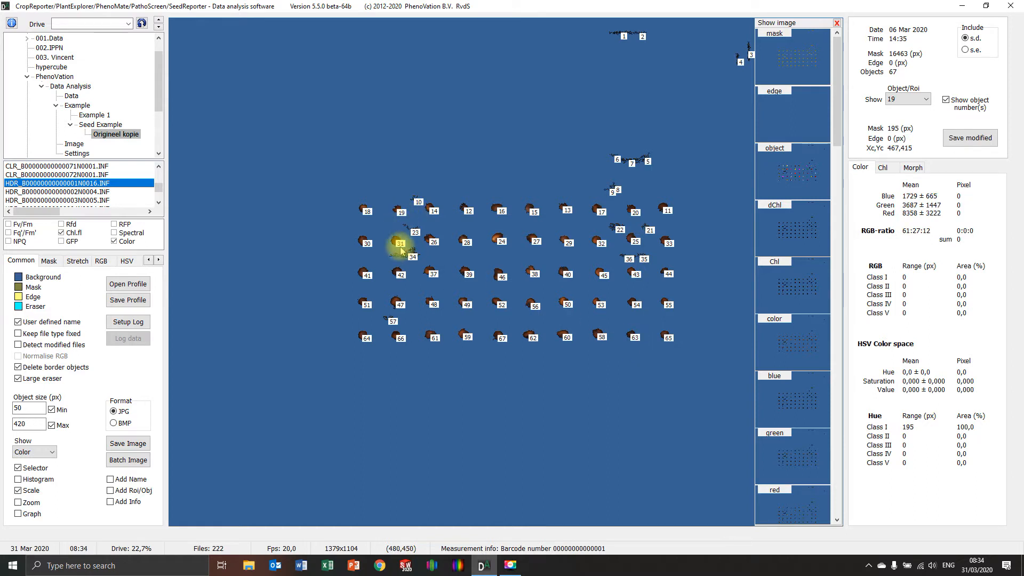
Step: Set the minimum object size to 90 px
double_click(21, 408)
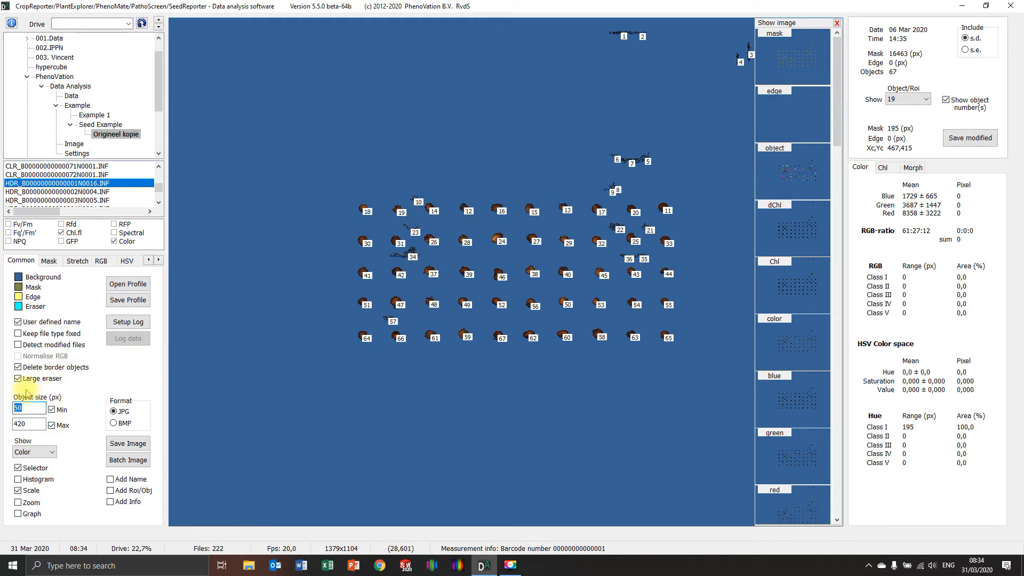
text(90)
key(Return)
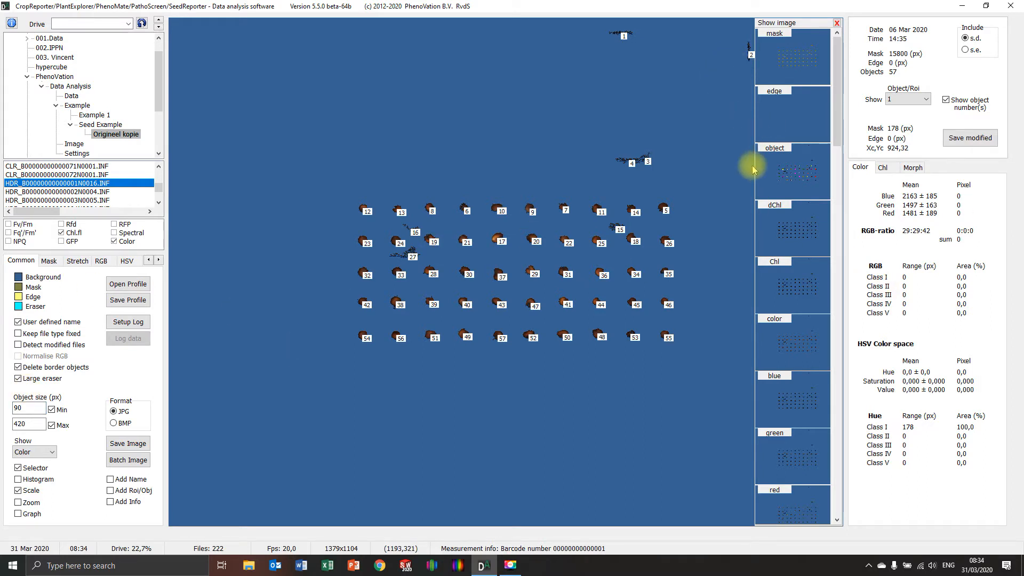
Step: Hide the object numbers and compare the remaining seeds and noise in the object image with those in the color image
click(945, 100)
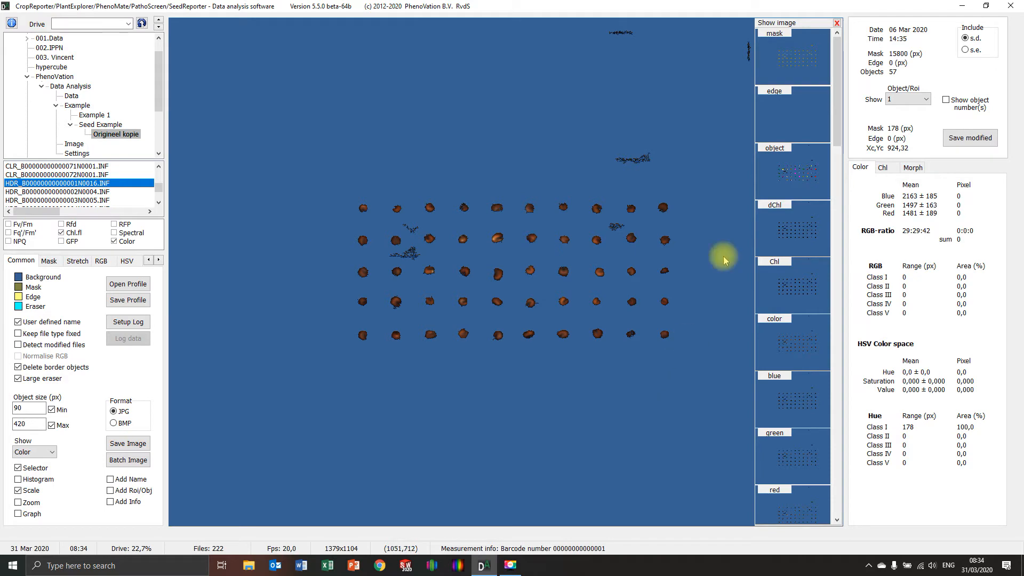
click(786, 166)
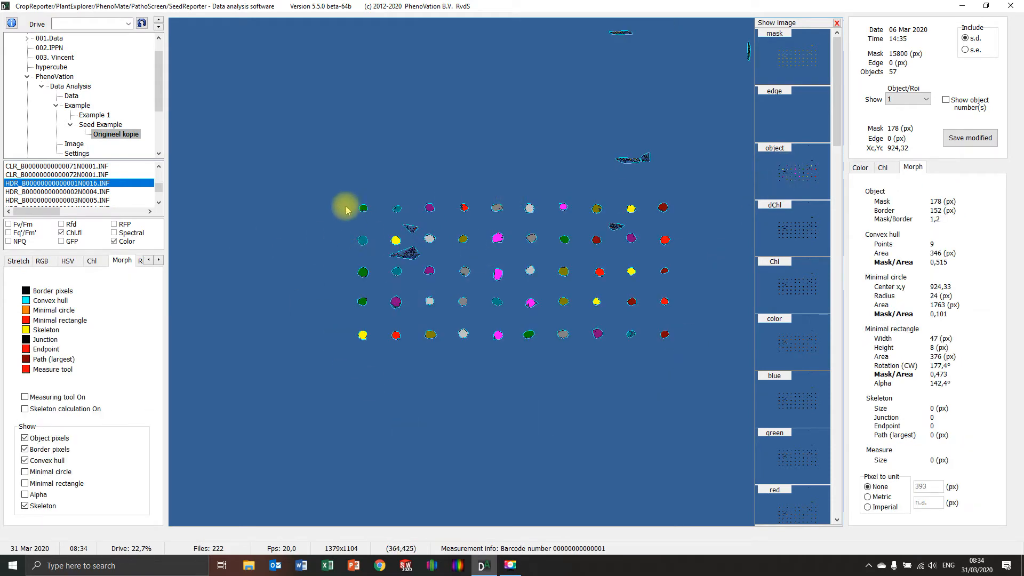
click(946, 100)
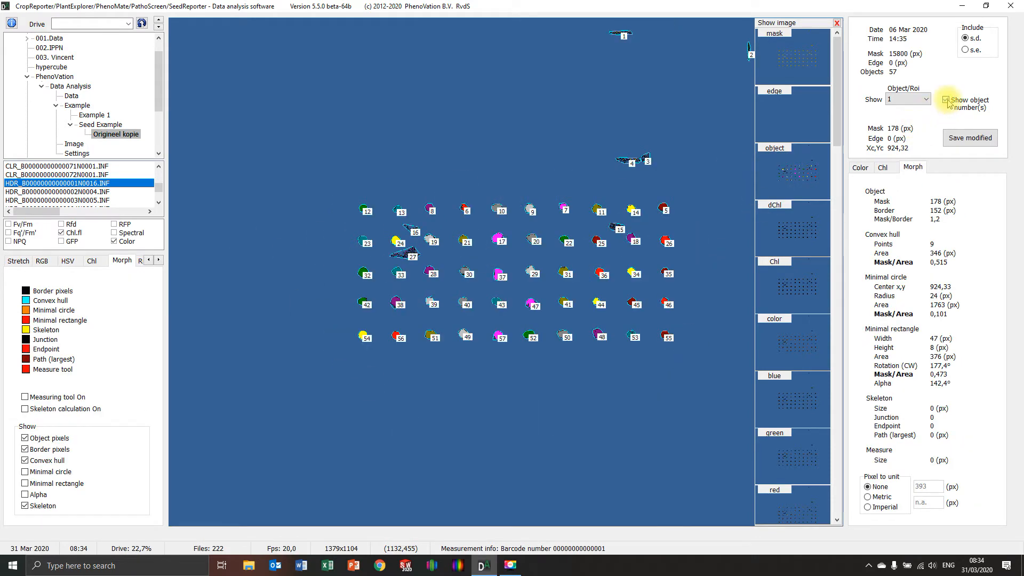
click(947, 103)
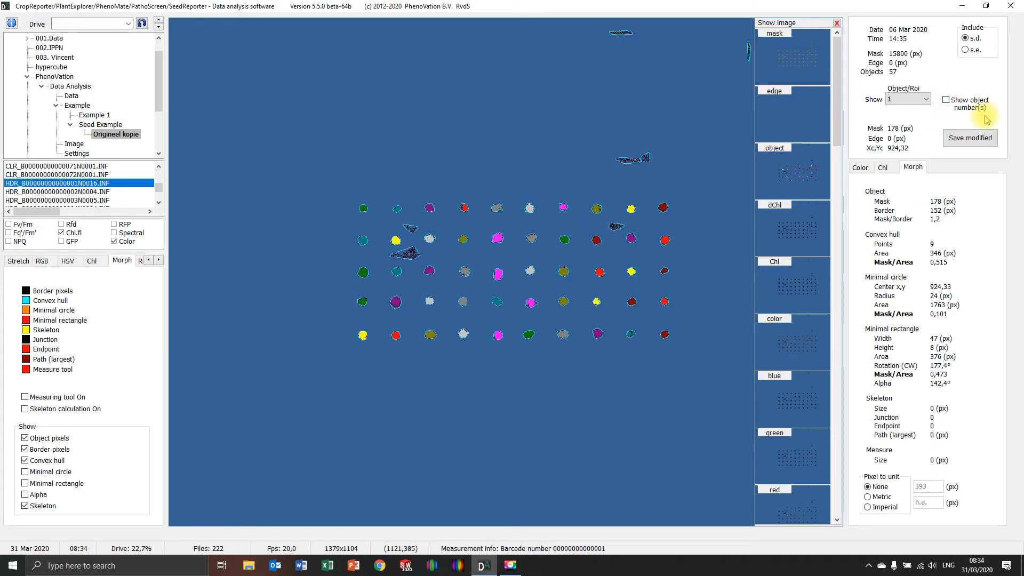
click(806, 342)
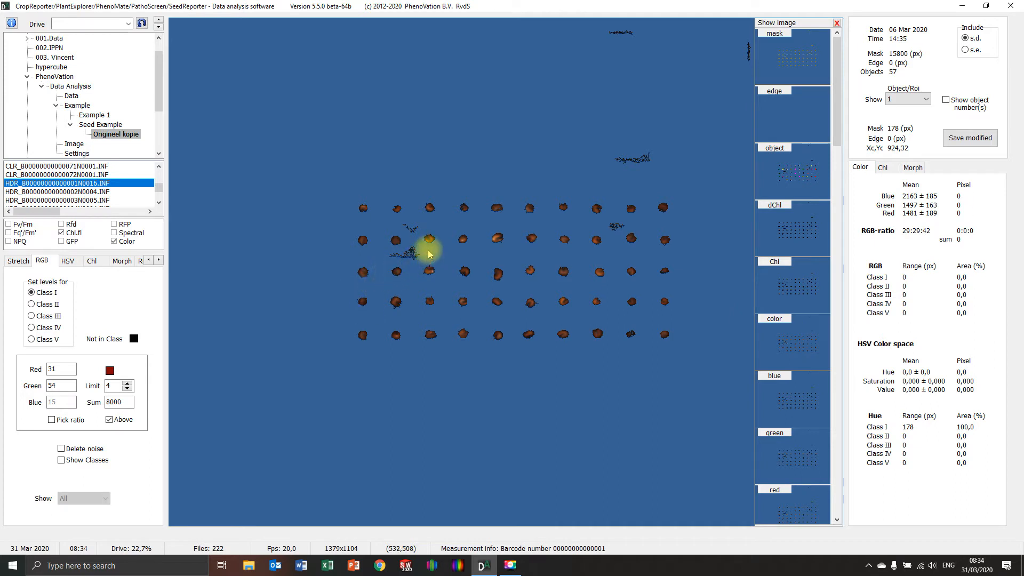
Step: Erase the noise patches between the seed rows, above the tray and near the image's upper edge
mouse_move(430, 254)
mouse_down()
mouse_move(395, 250)
mouse_move(419, 259)
mouse_up()
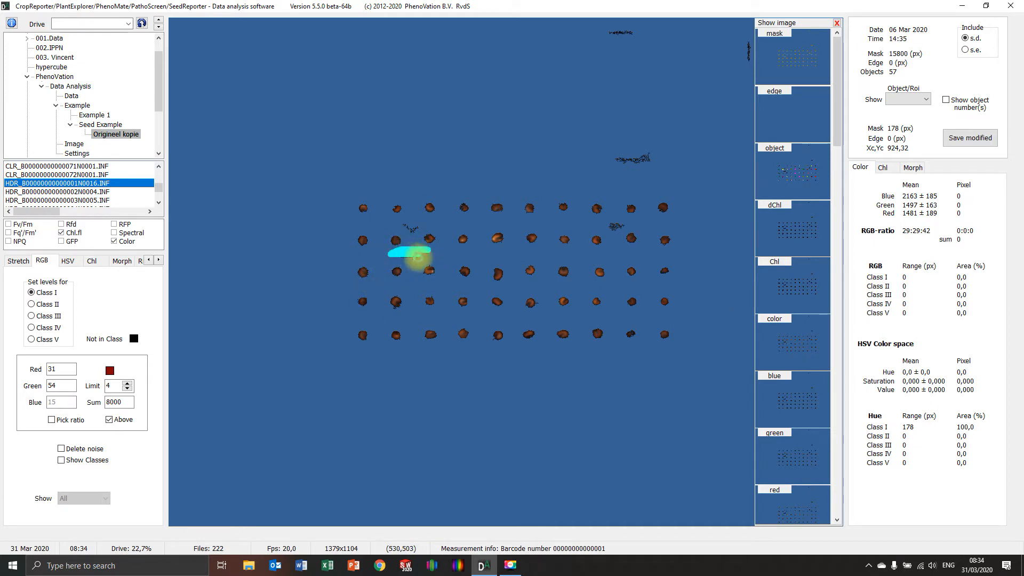
mouse_move(415, 223)
mouse_down()
mouse_move(404, 230)
mouse_move(414, 224)
mouse_up()
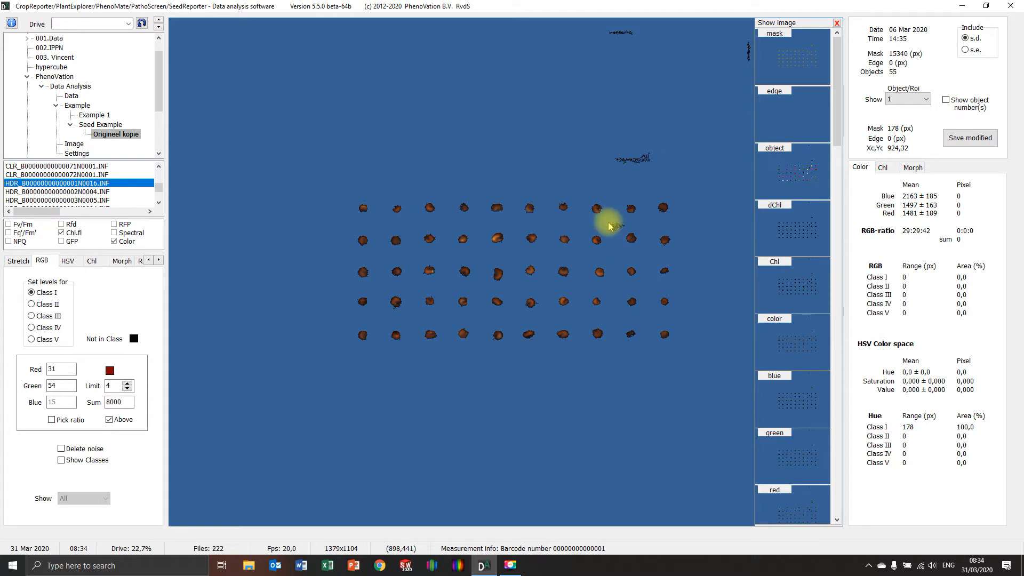
drag(612, 222, 620, 228)
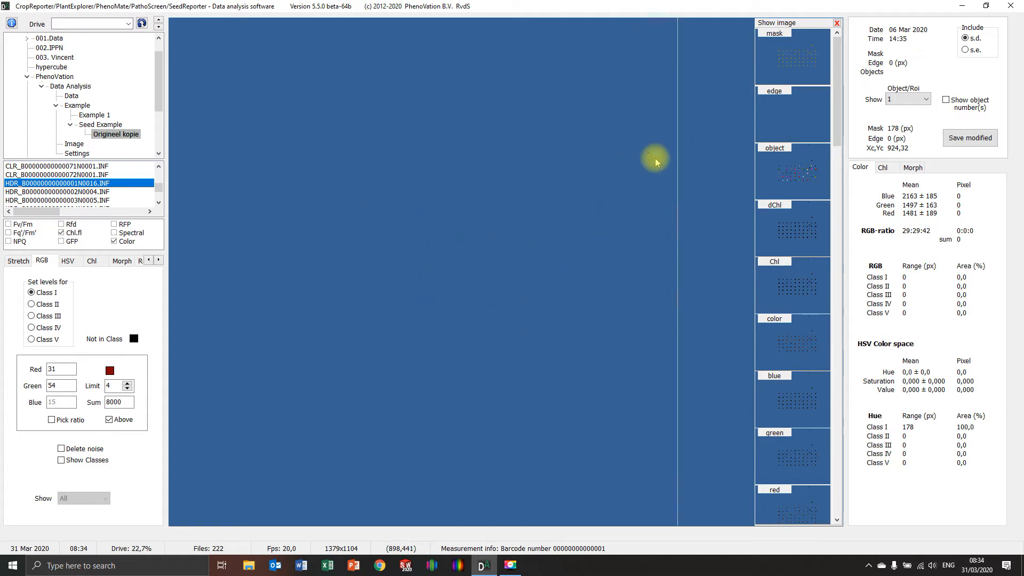
drag(655, 162, 618, 157)
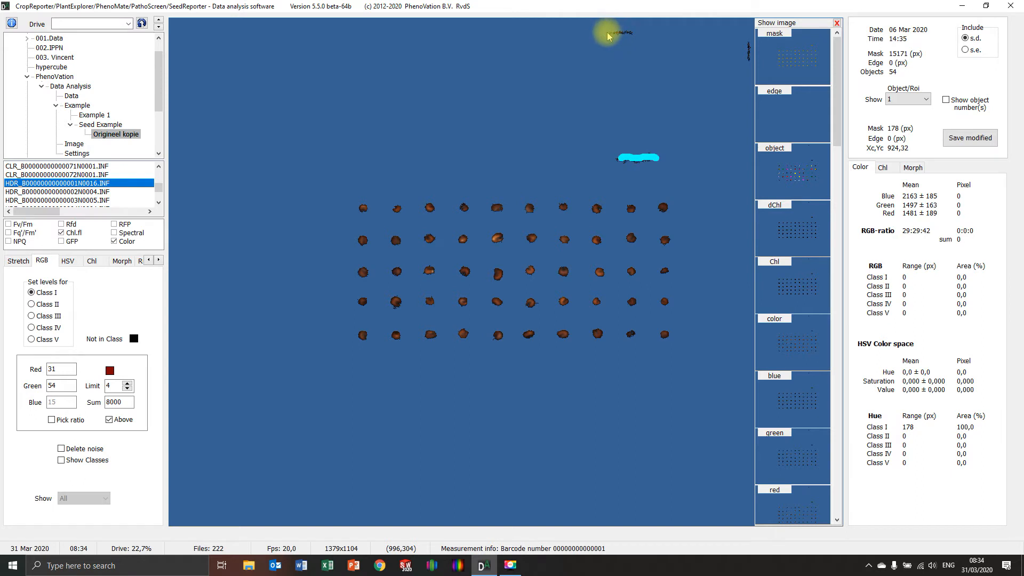
drag(608, 36, 634, 35)
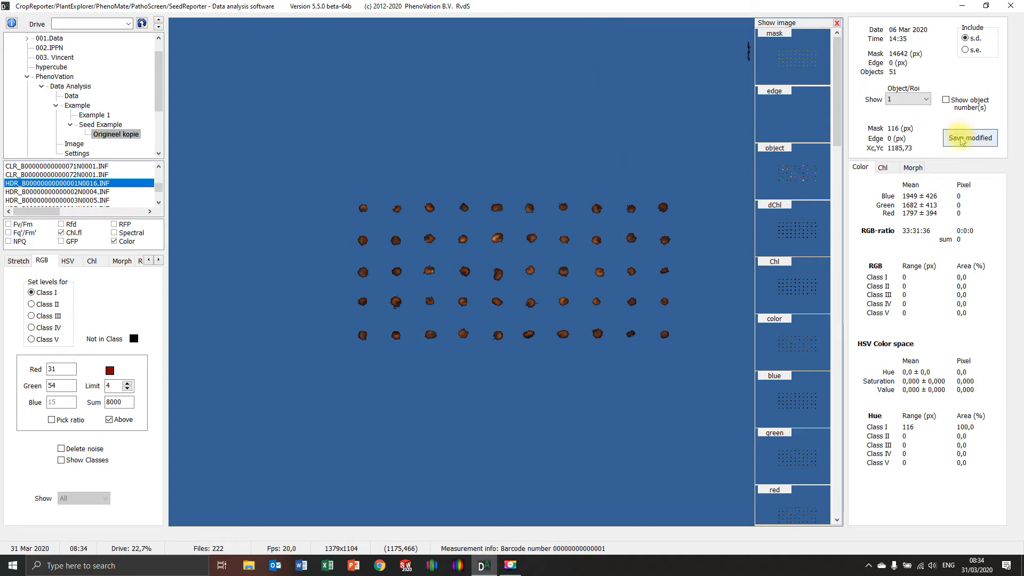
Step: Set the Chl.fl mask level to 1350
right_click(251, 265)
click(280, 315)
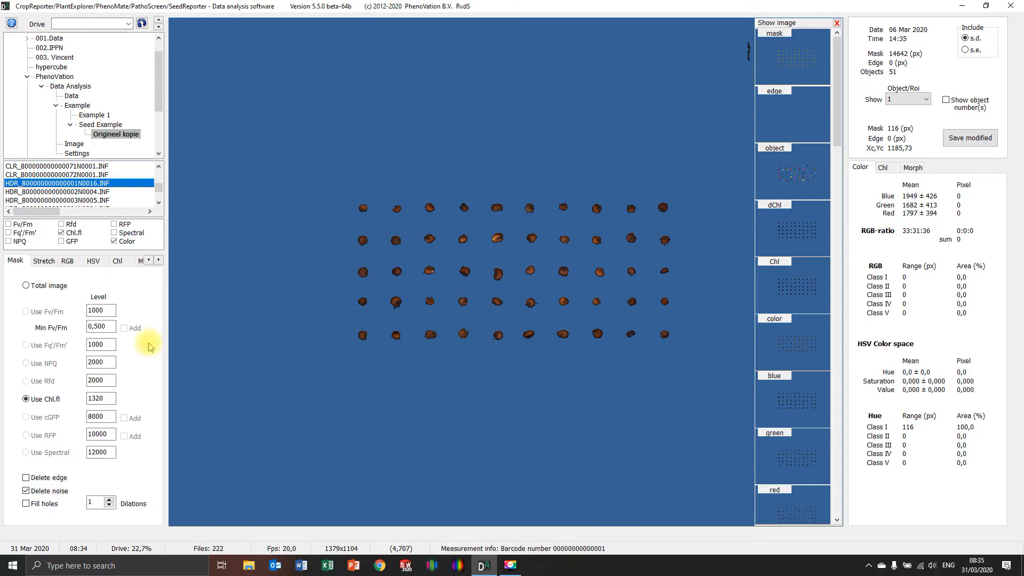
double_click(111, 395)
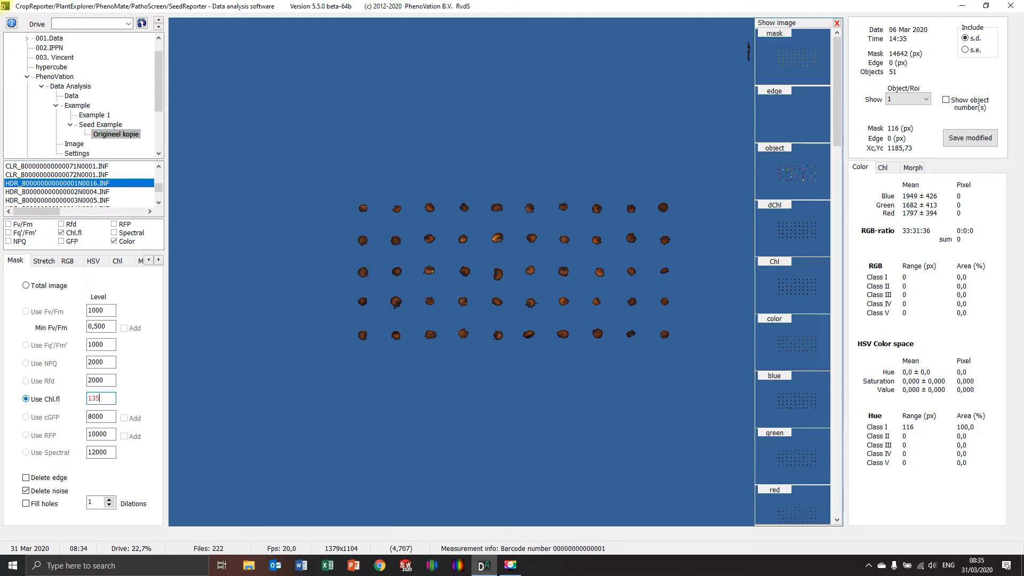
text(1350)
key(Return)
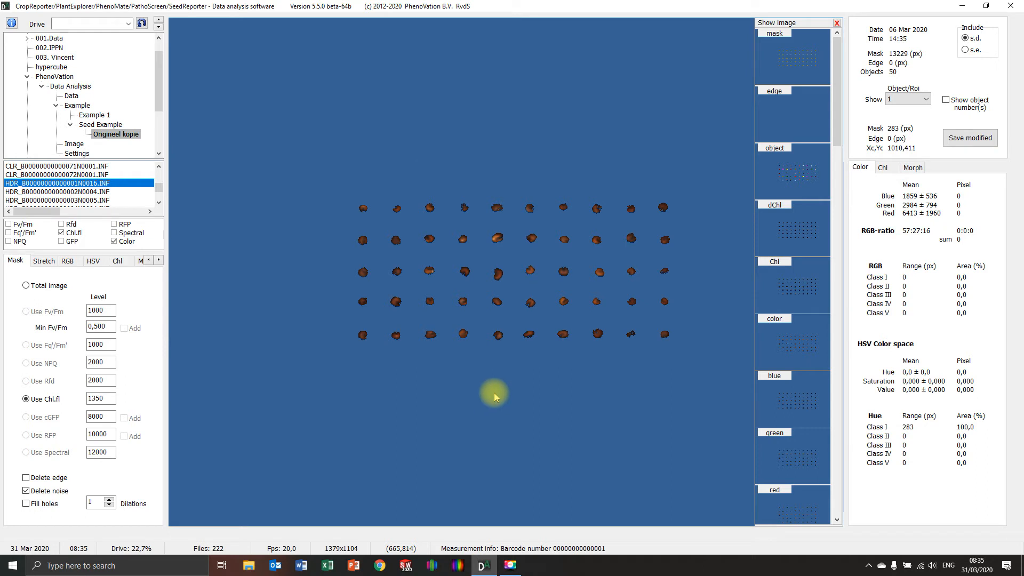
Step: Try Chl.fl mask levels of 1400 and 1300
double_click(98, 399)
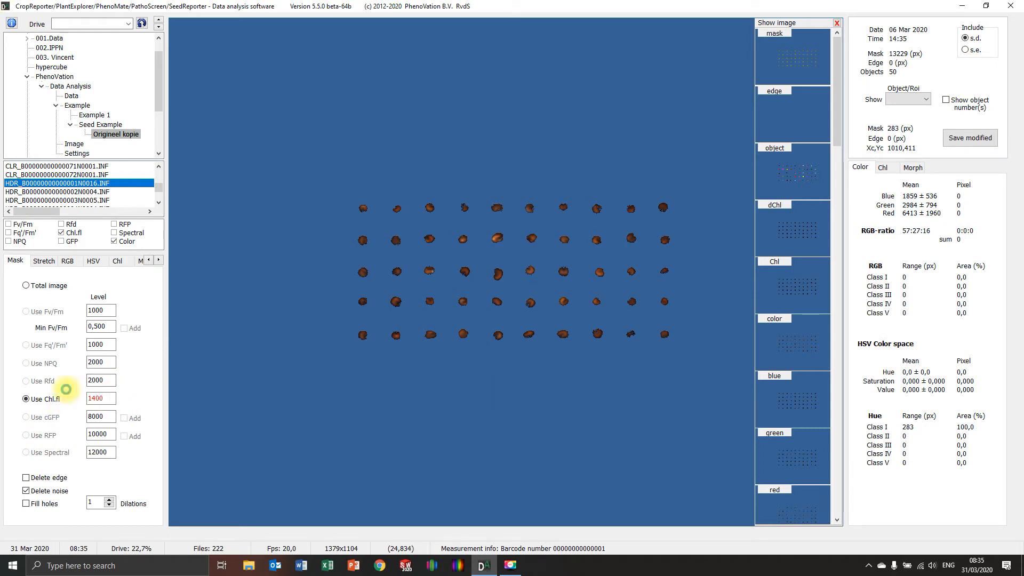
key(Return)
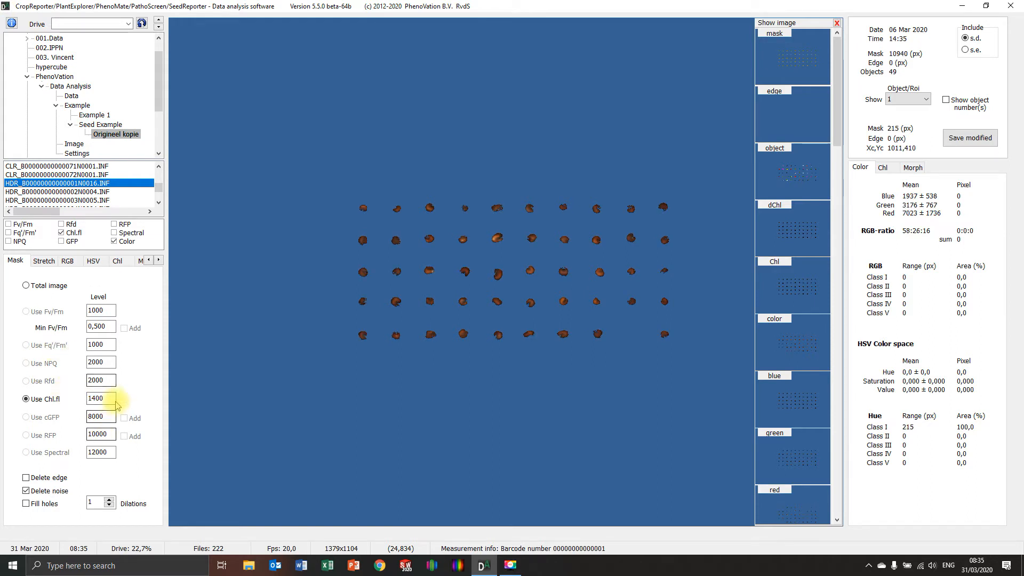
double_click(98, 398)
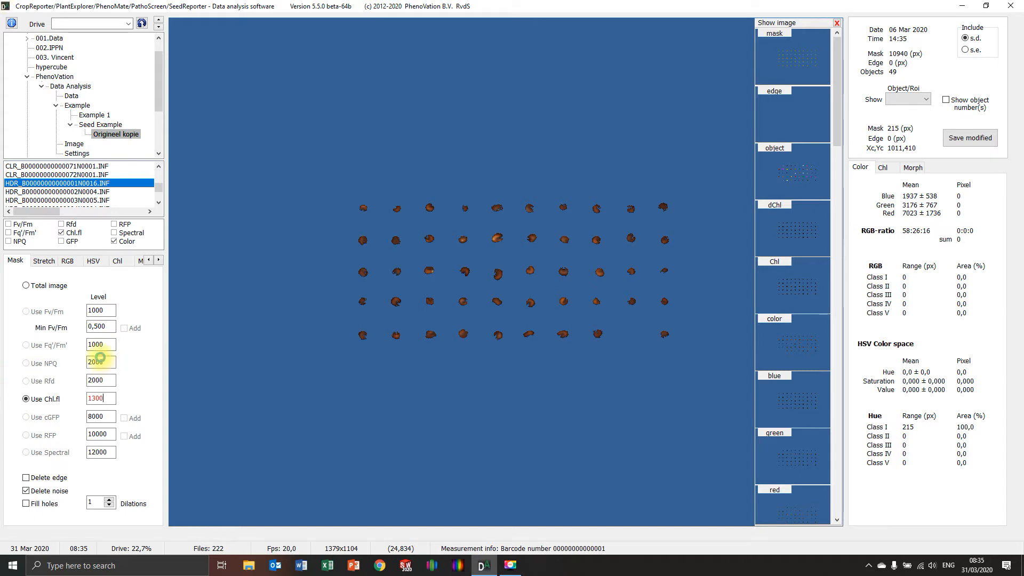
key(Return)
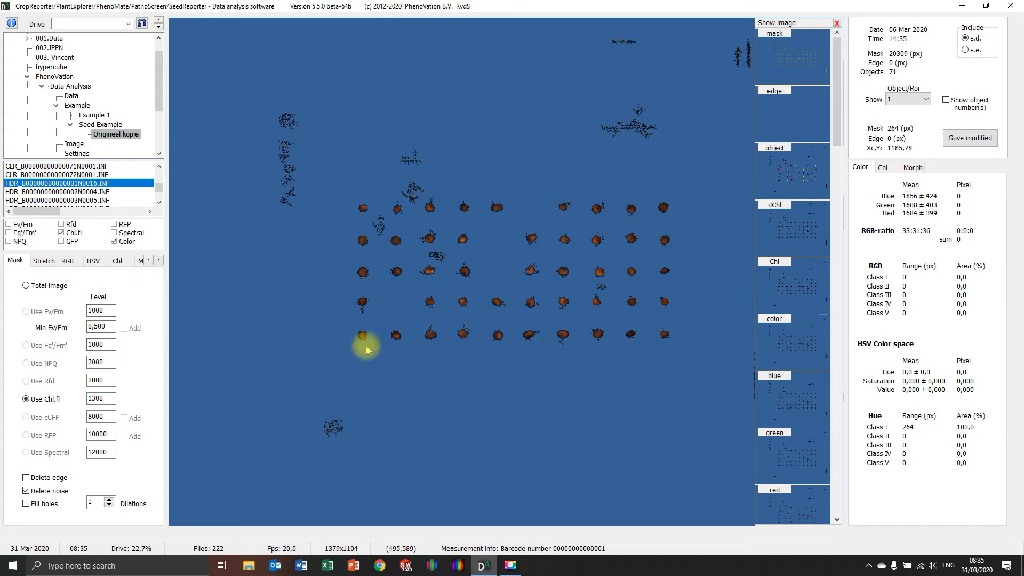
Step: Return the Chl.fl mask level to 1350 and save the modified image data
double_click(110, 397)
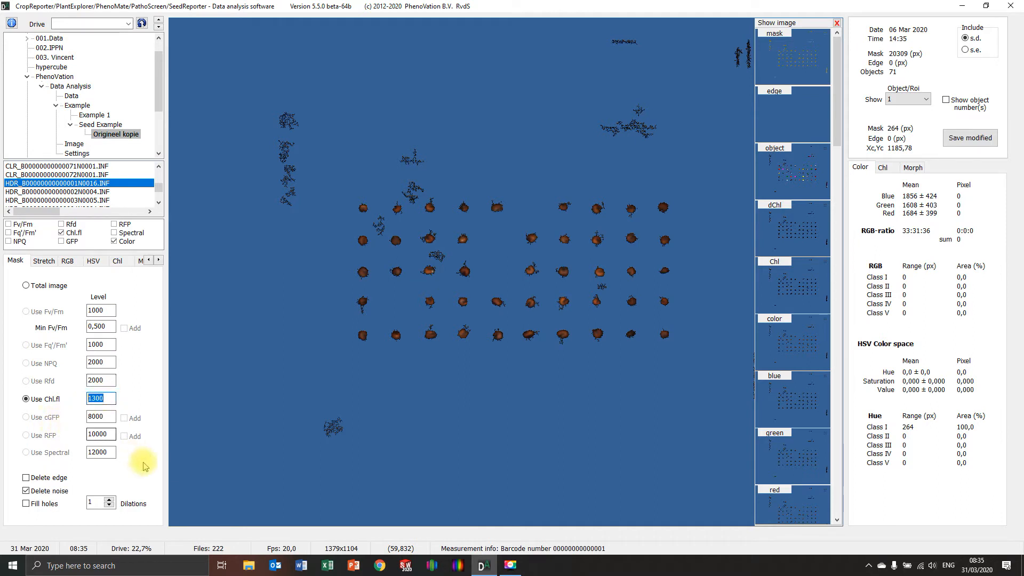
text(1)
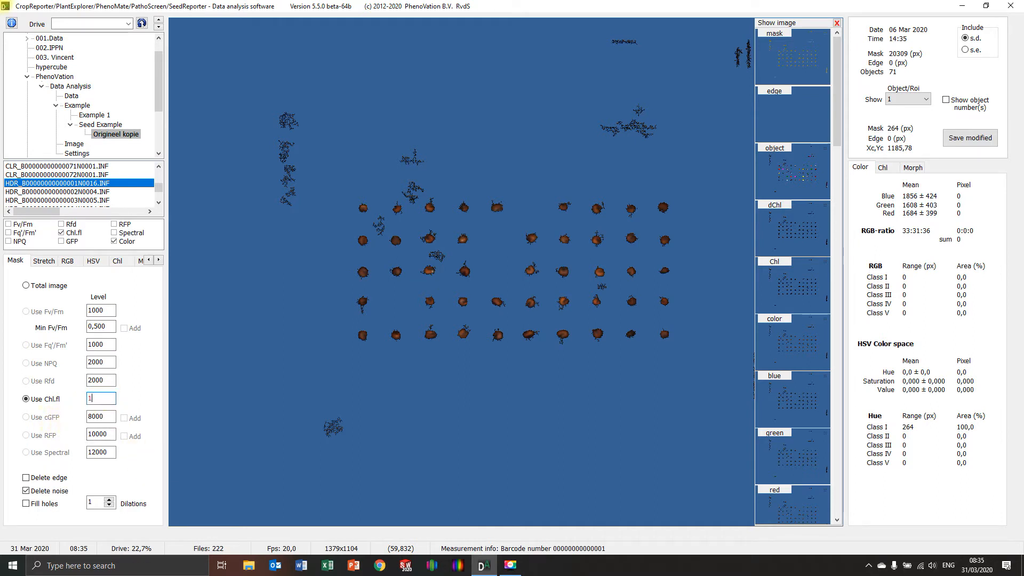
text(350)
key(Return)
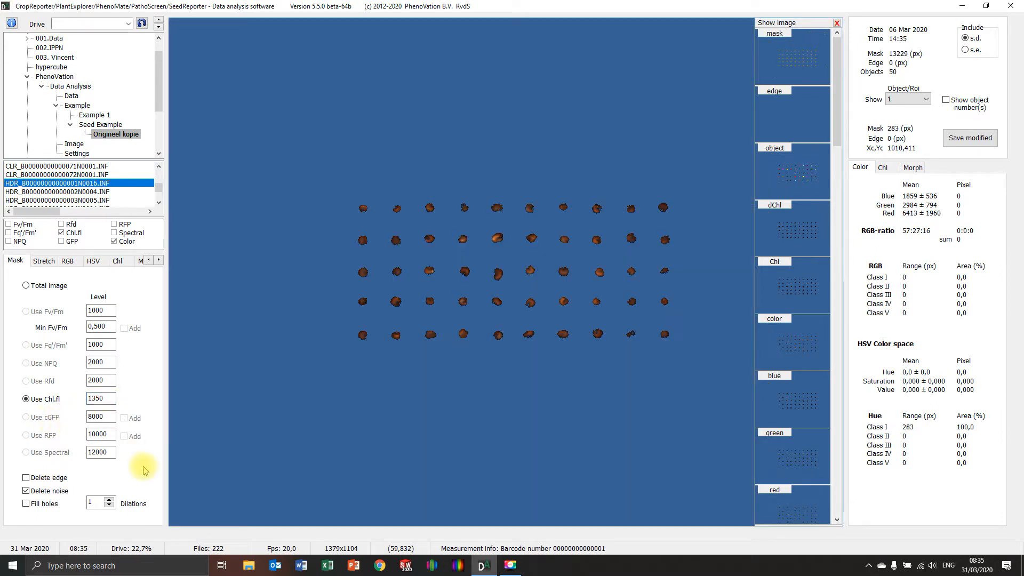
click(969, 138)
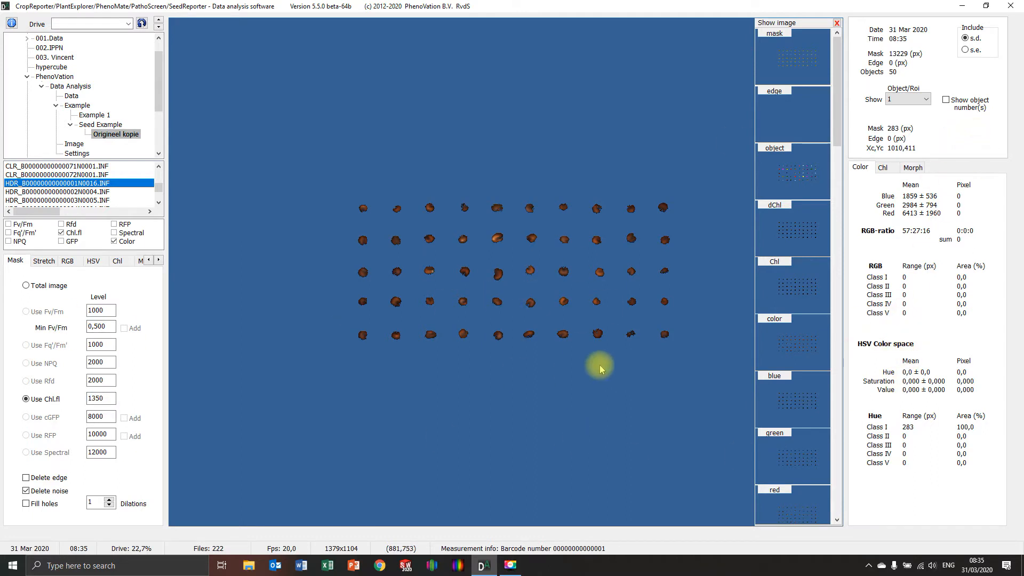
Step: Show the object image and briefly turn on the object numbers to check the numbering of the seeds
click(798, 171)
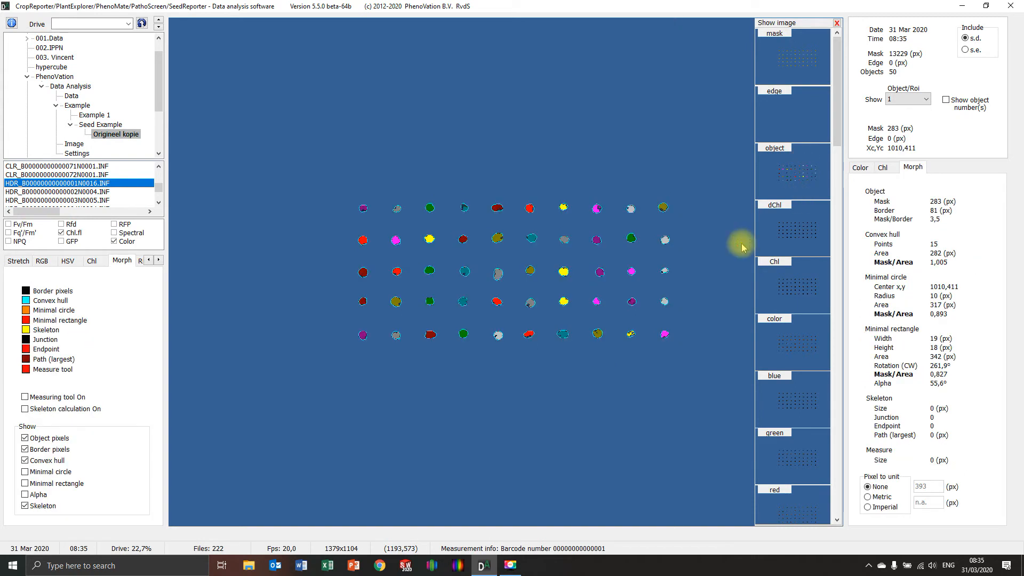
click(946, 100)
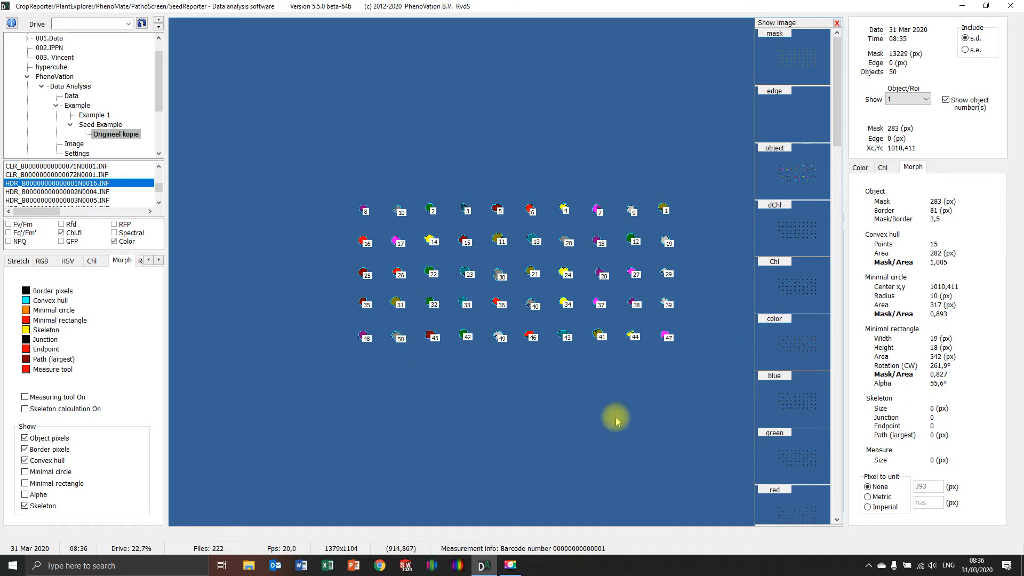
click(947, 100)
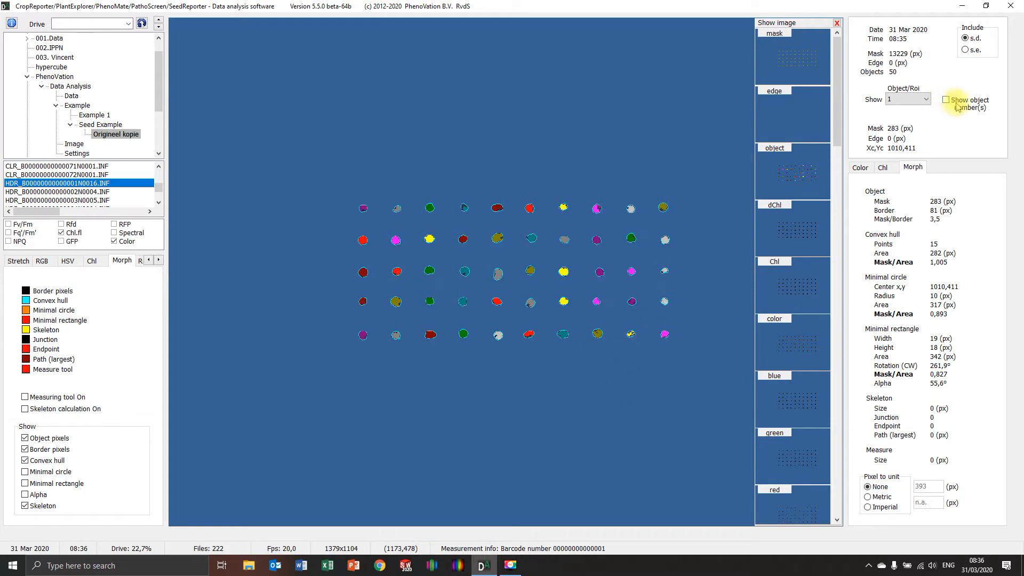
Step: Switch the ROI analysis to matrix defined and set the ROI shape to circle
click(158, 259)
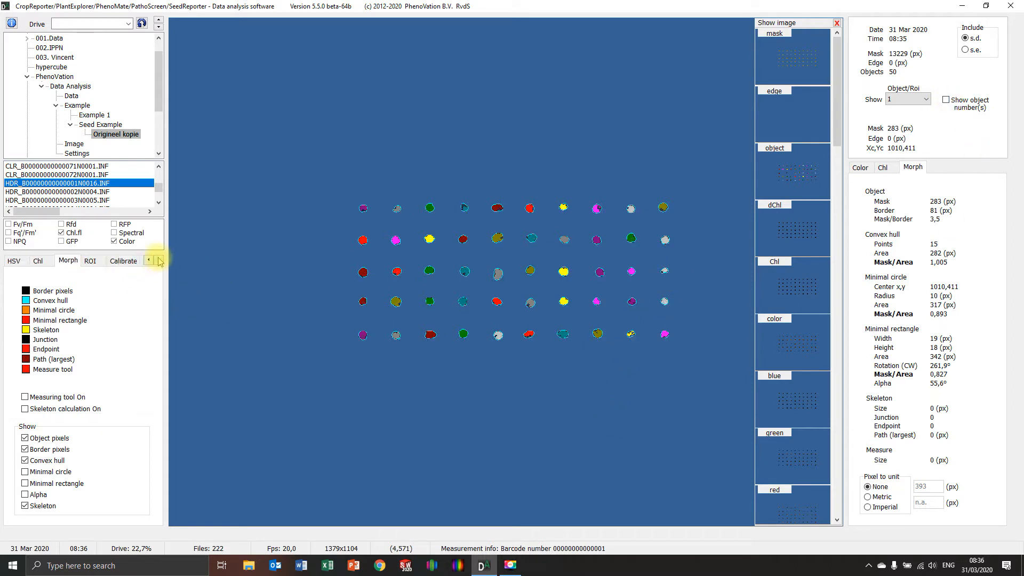
click(159, 259)
click(90, 260)
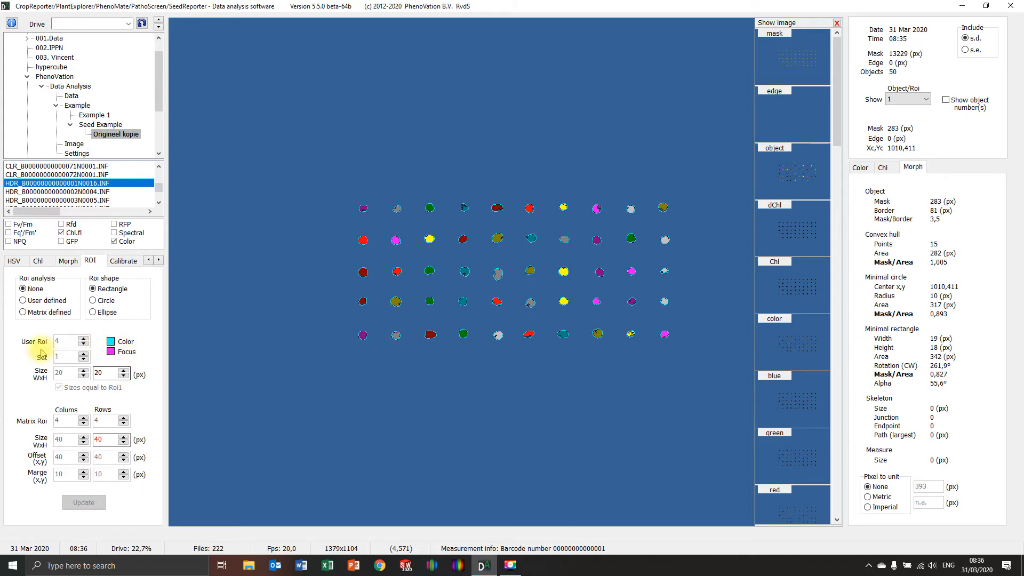
click(24, 313)
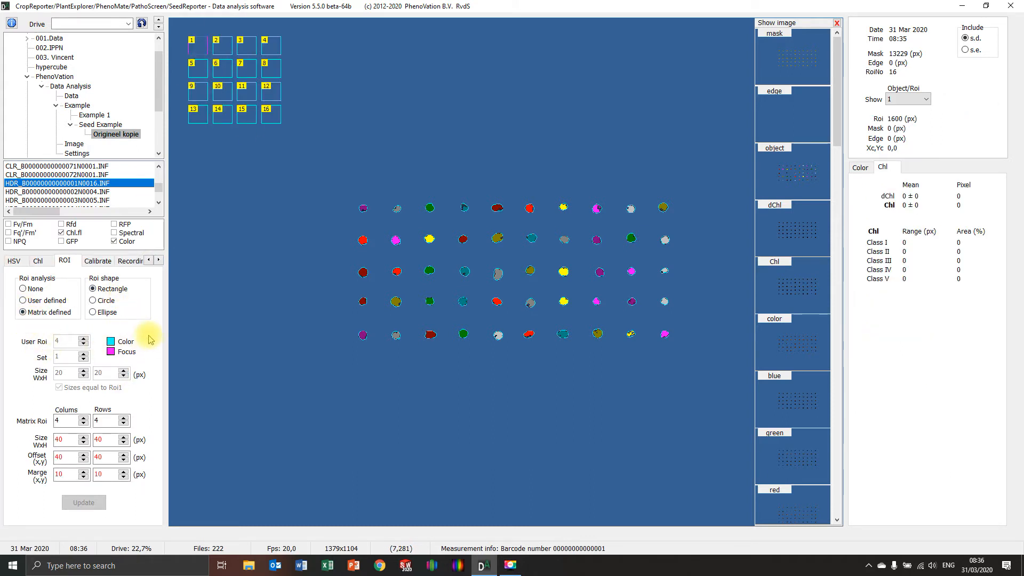
click(92, 300)
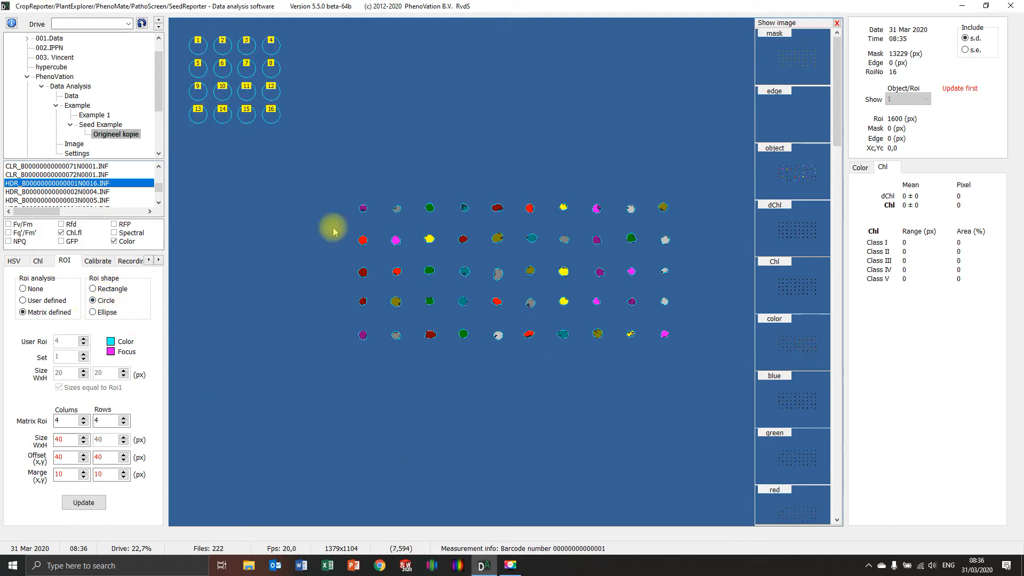
Step: Show the color image and switch the mask to the total image
click(785, 344)
right_click(210, 269)
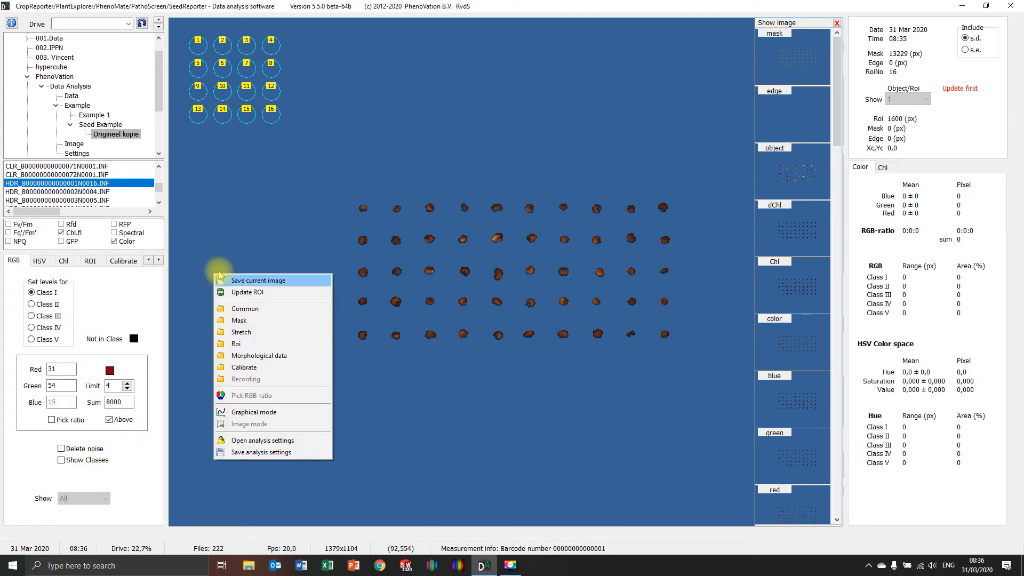
click(235, 321)
click(26, 286)
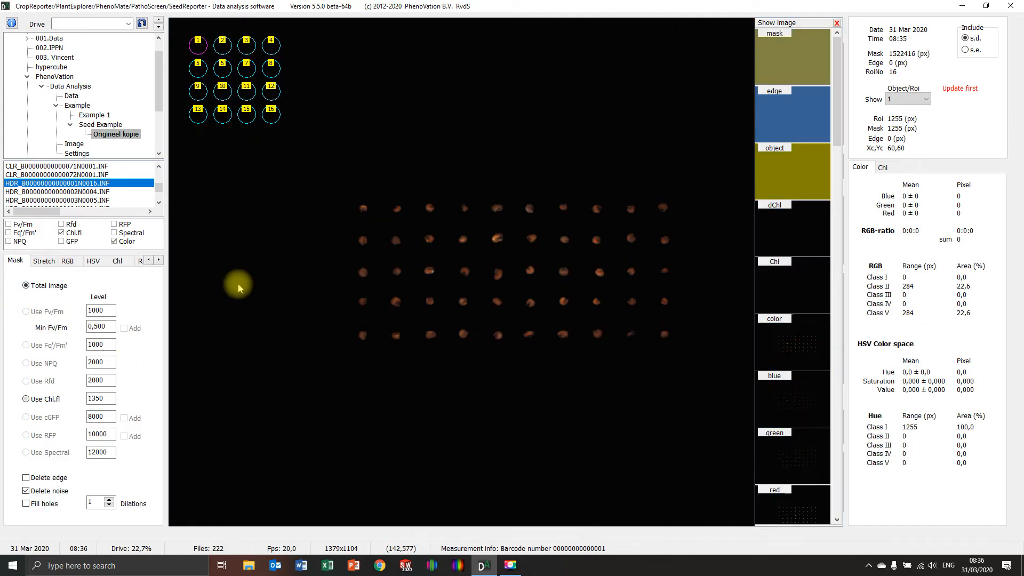
Step: Try color stretch factors of 101, 71 and 51 on the color image
right_click(239, 290)
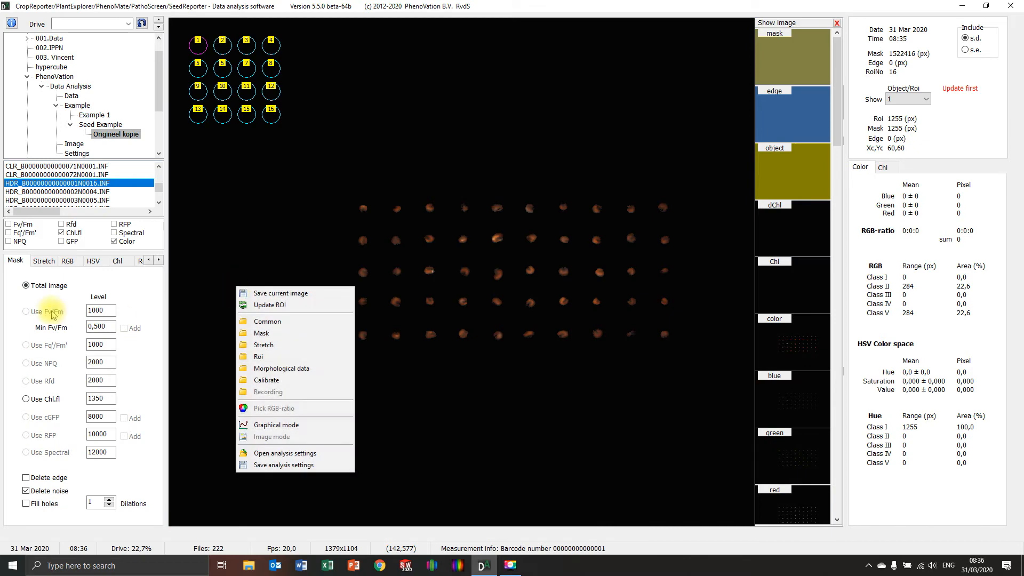
click(80, 279)
click(44, 260)
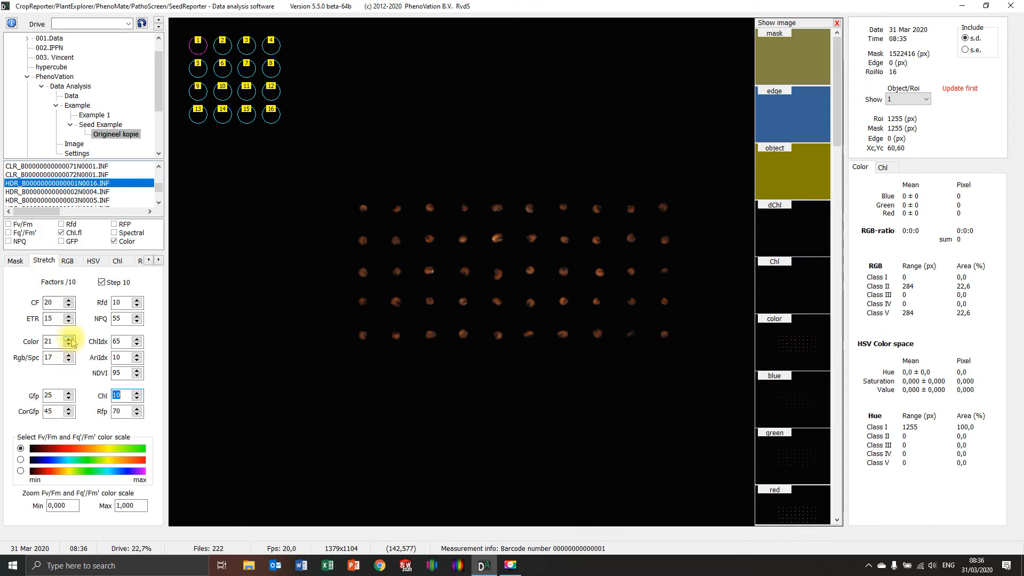
click(68, 338)
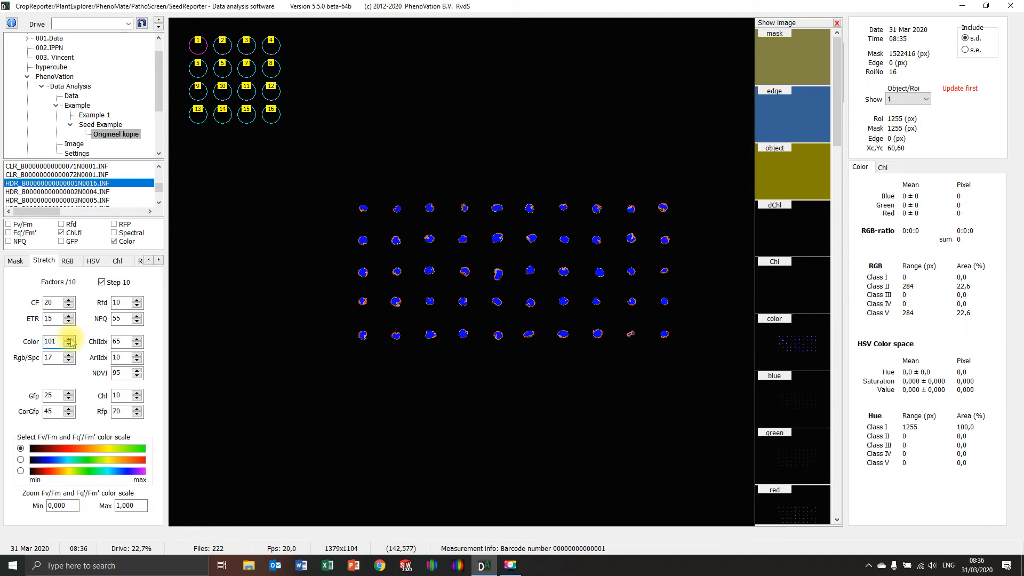
click(68, 346)
click(69, 346)
click(69, 346)
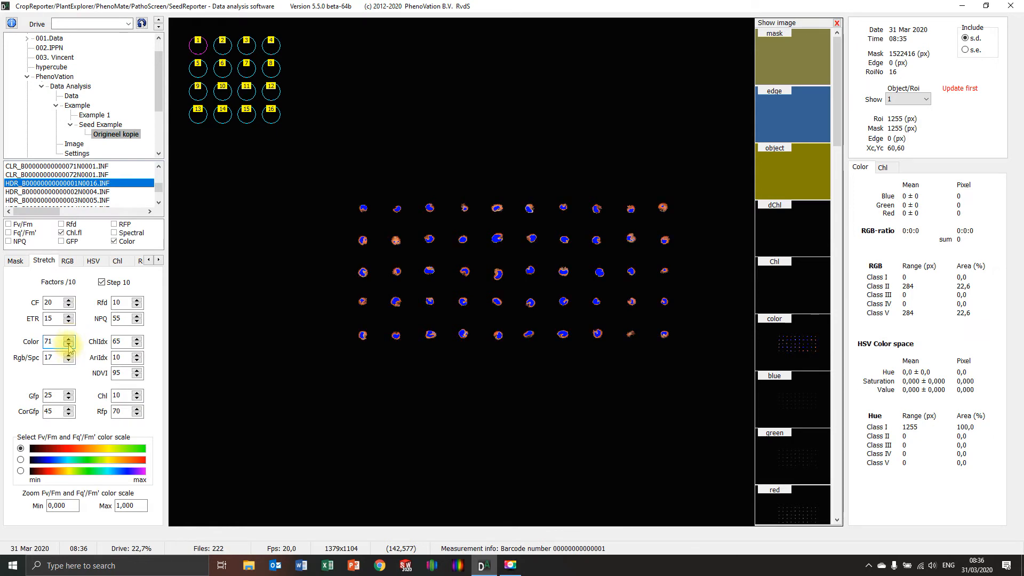
click(69, 346)
click(69, 346)
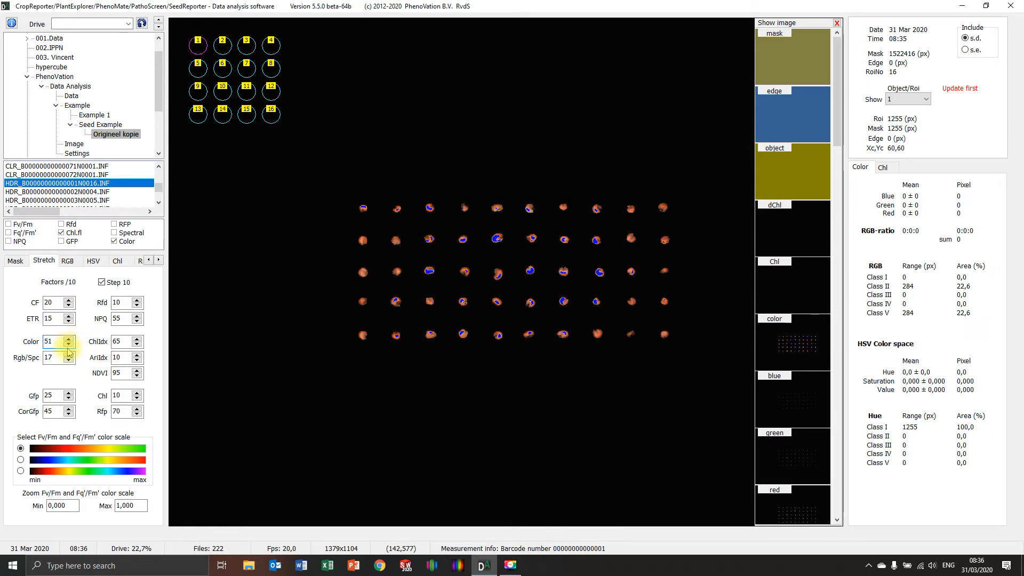
click(14, 261)
click(42, 261)
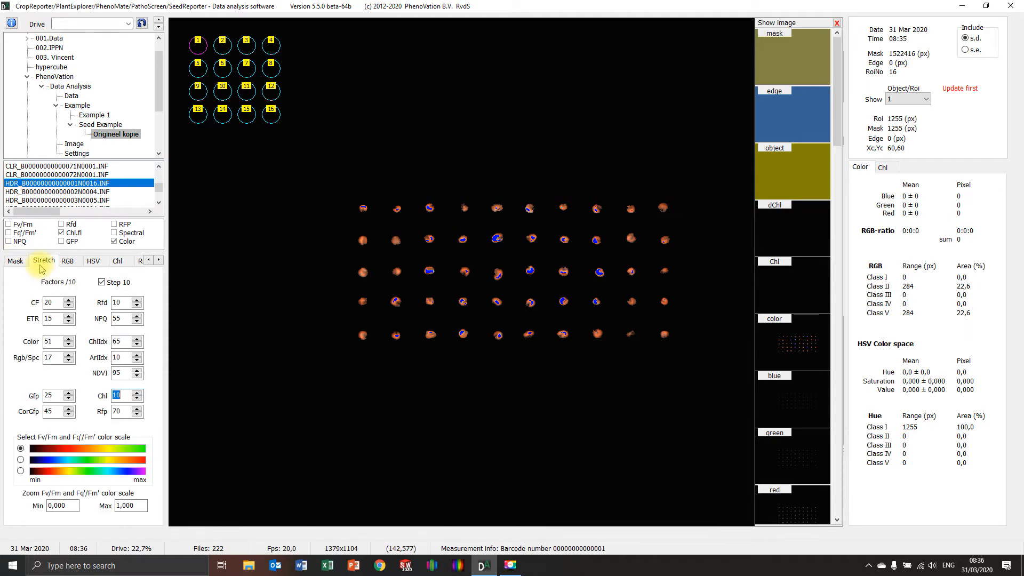
Step: View the blue and red images, return to the color image and try raising the color stretch factor to 231
click(800, 394)
click(801, 509)
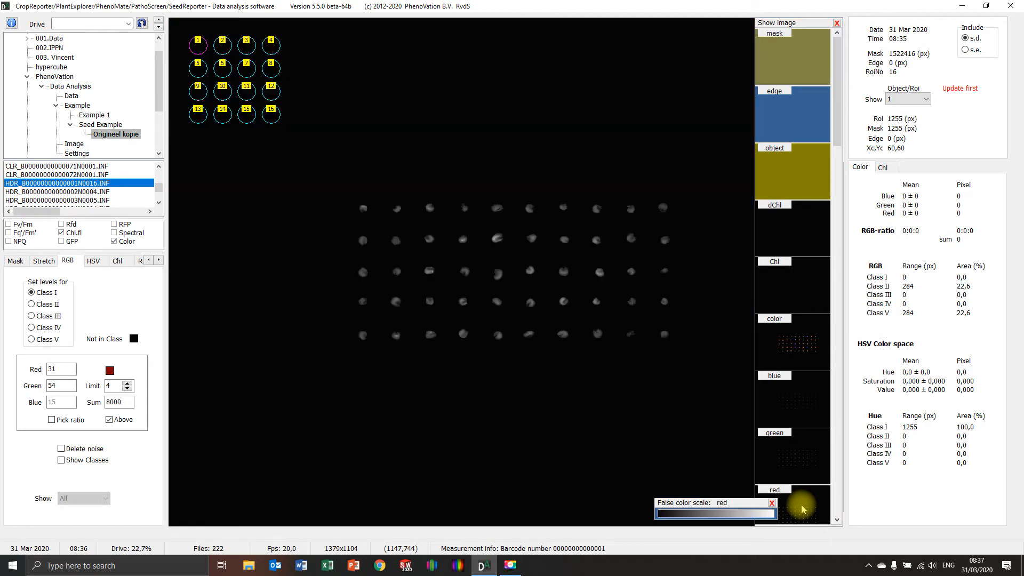
click(801, 339)
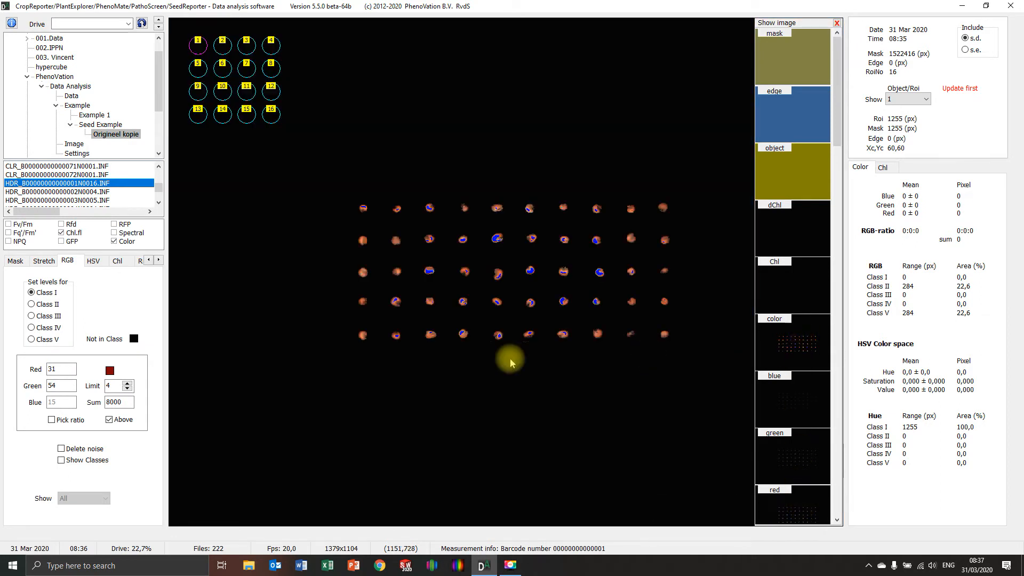
click(42, 260)
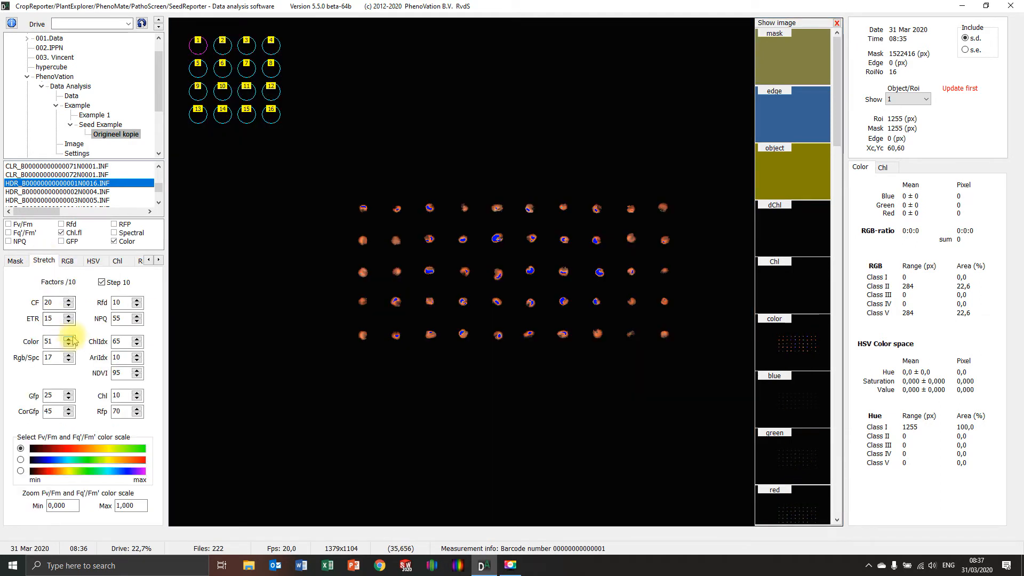
click(70, 339)
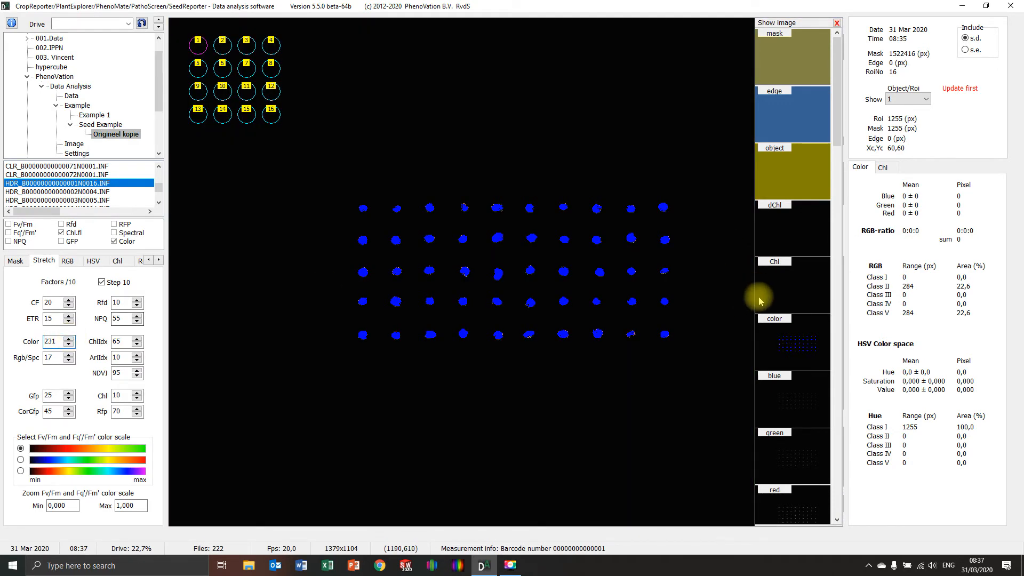
Step: Show the Chl image and set the stretch factors to 30 for Color and 135 for Chl
click(761, 293)
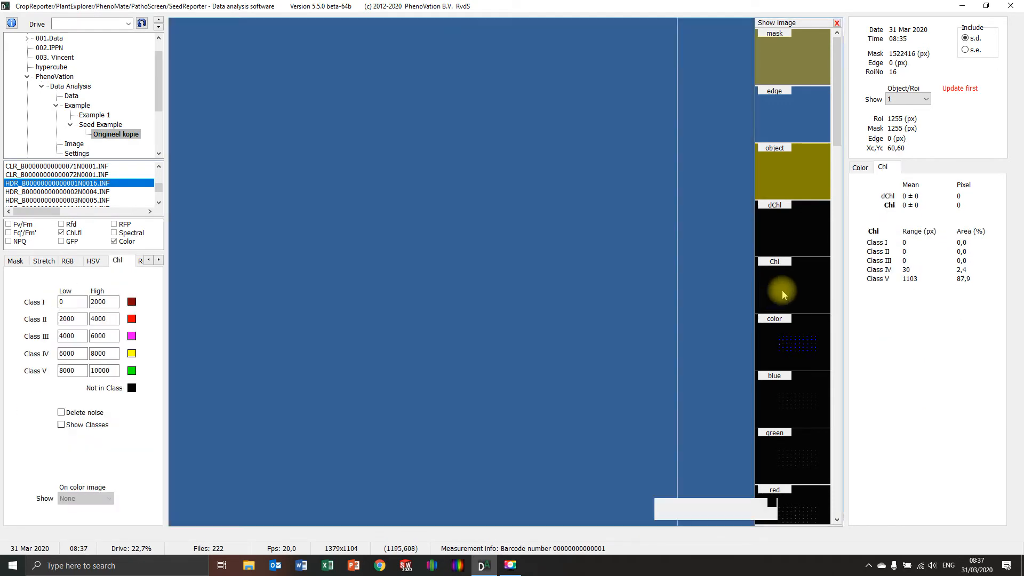
click(43, 260)
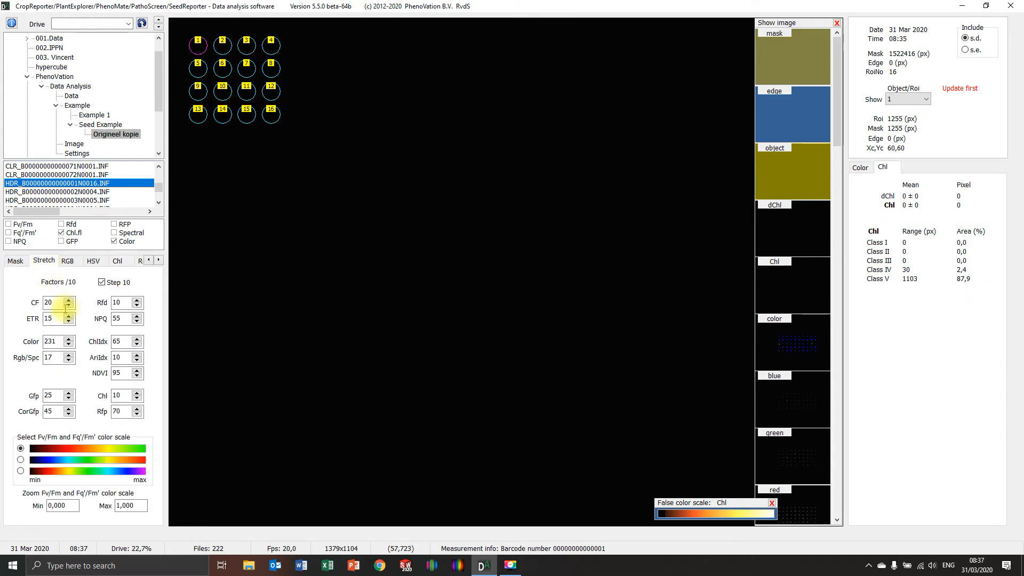
text(30)
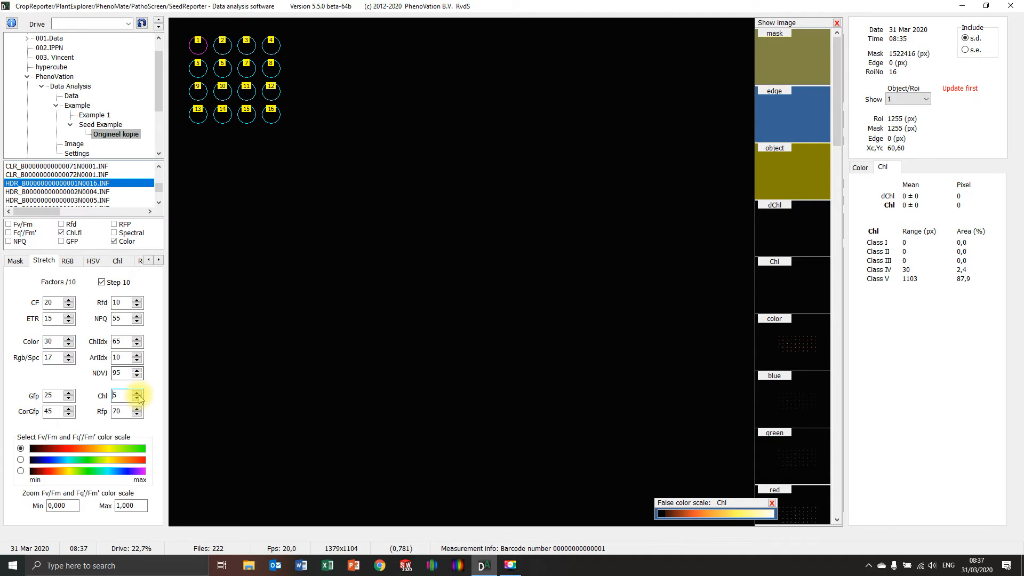
text(11)
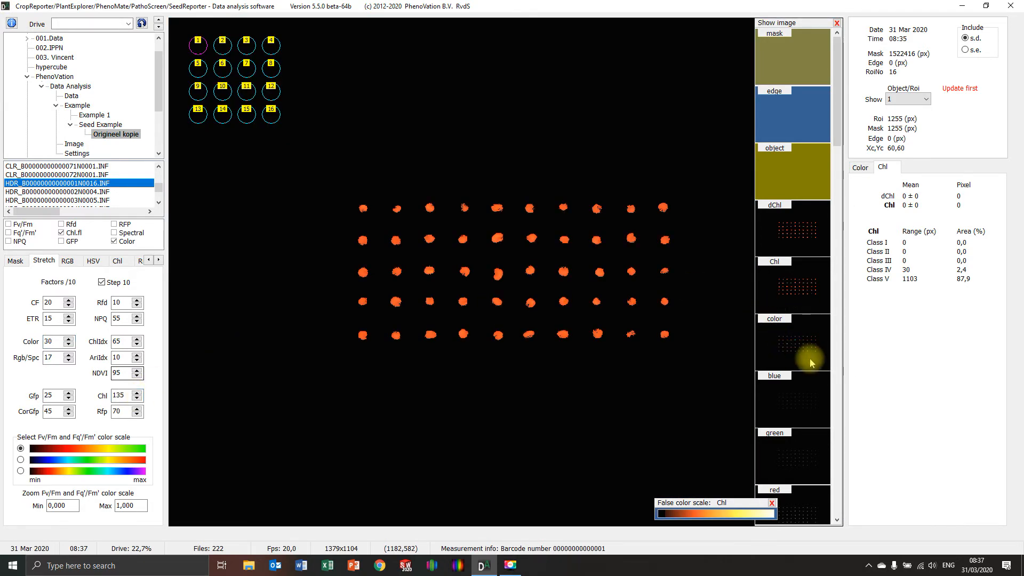
Step: View the blue and green images, then return to the Chl image
click(807, 398)
click(806, 459)
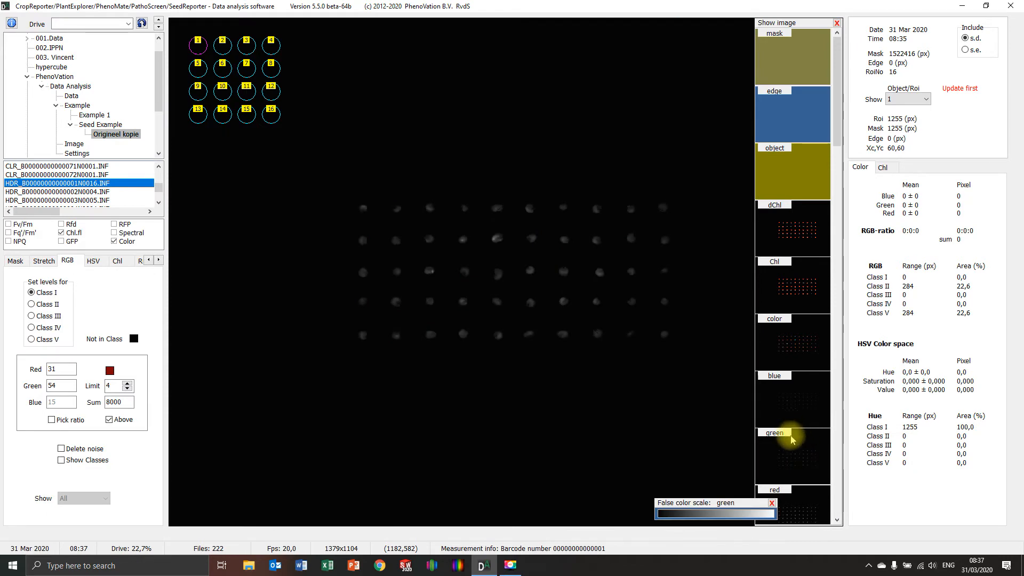
click(813, 286)
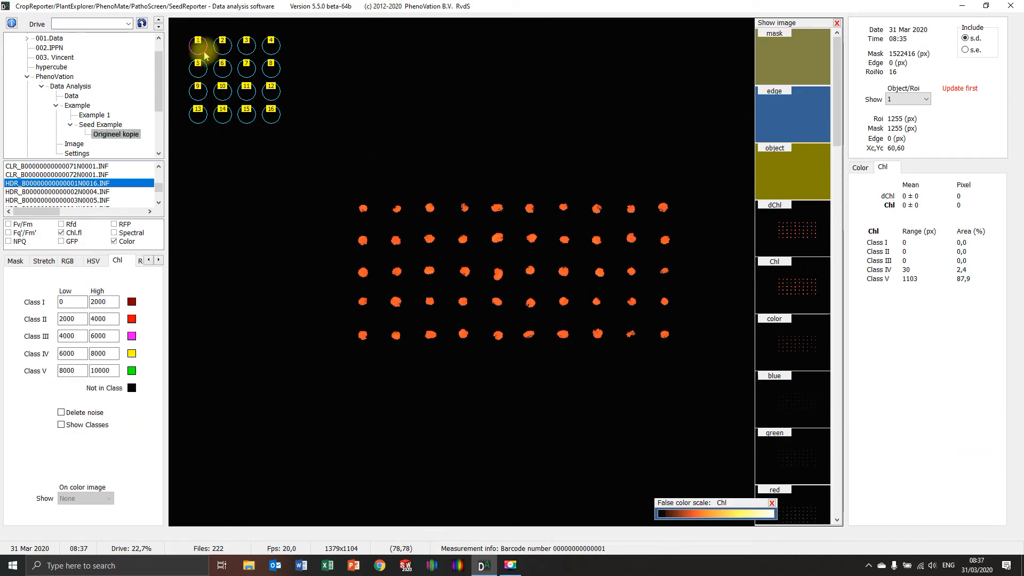
Step: Place the ROI matrix with circle 1 centred on the first seed of the top row and set the ROI size to 50 px
drag(204, 56, 271, 86)
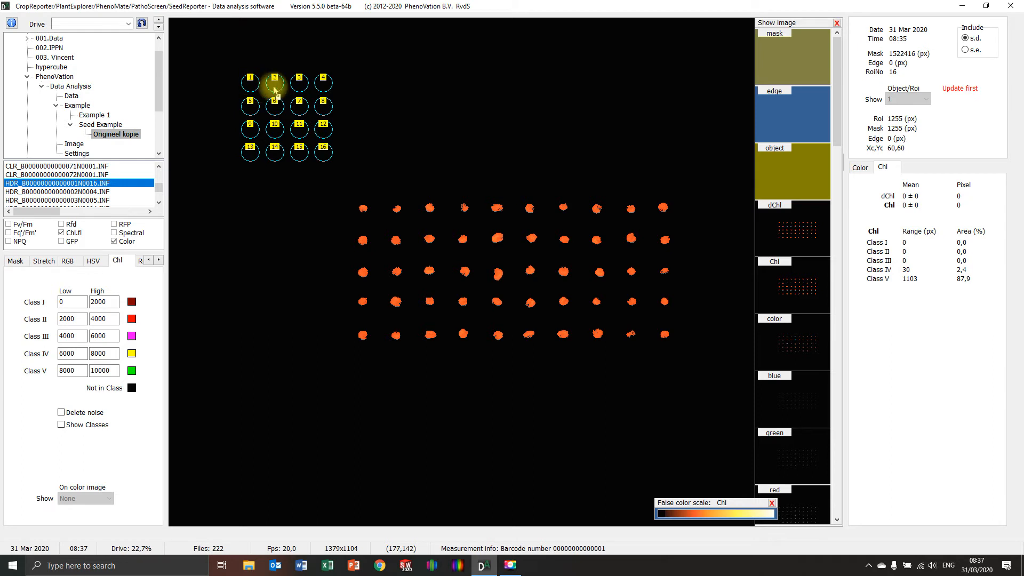
drag(273, 90, 369, 214)
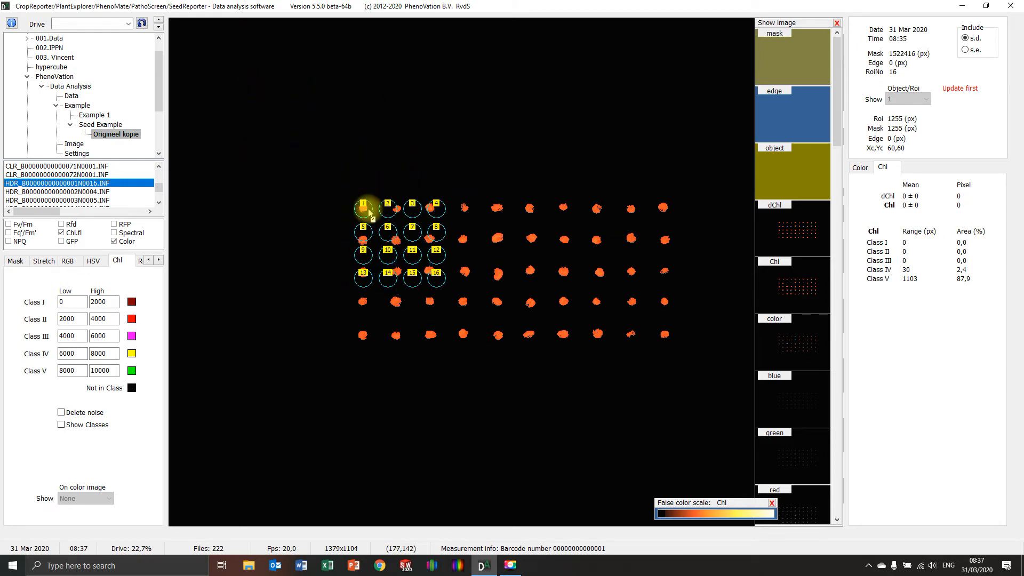
right_click(229, 256)
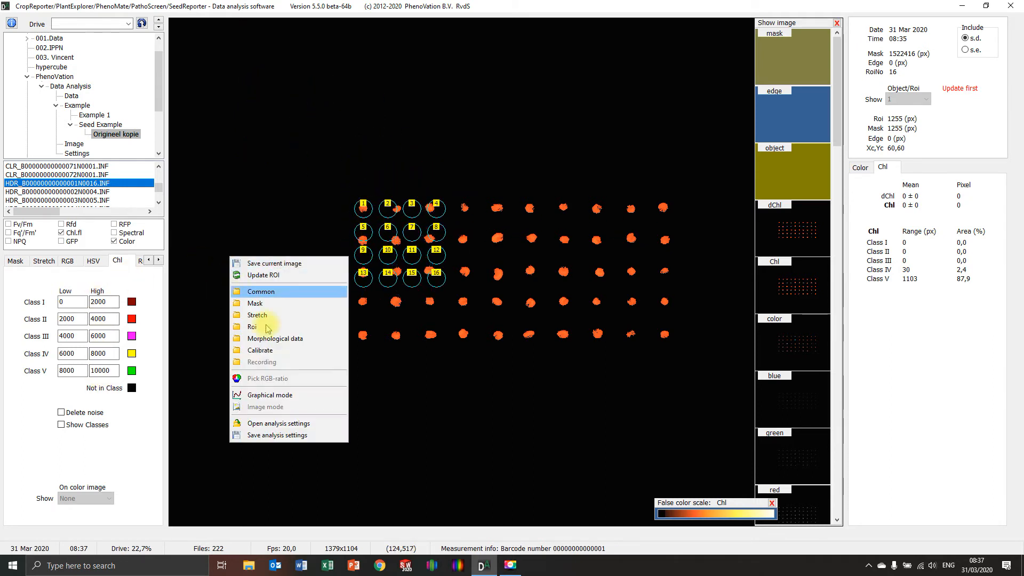
click(267, 327)
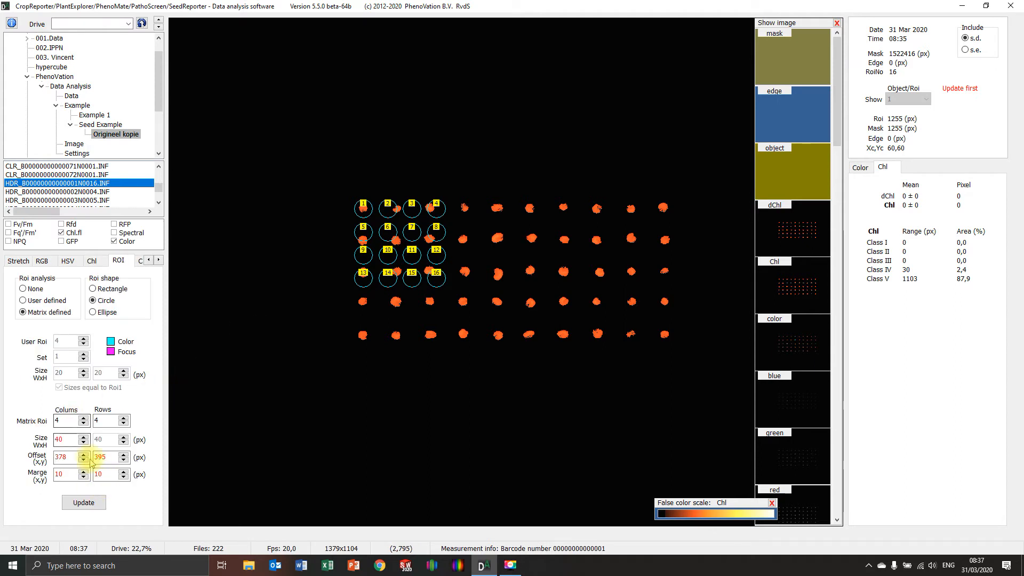
click(85, 502)
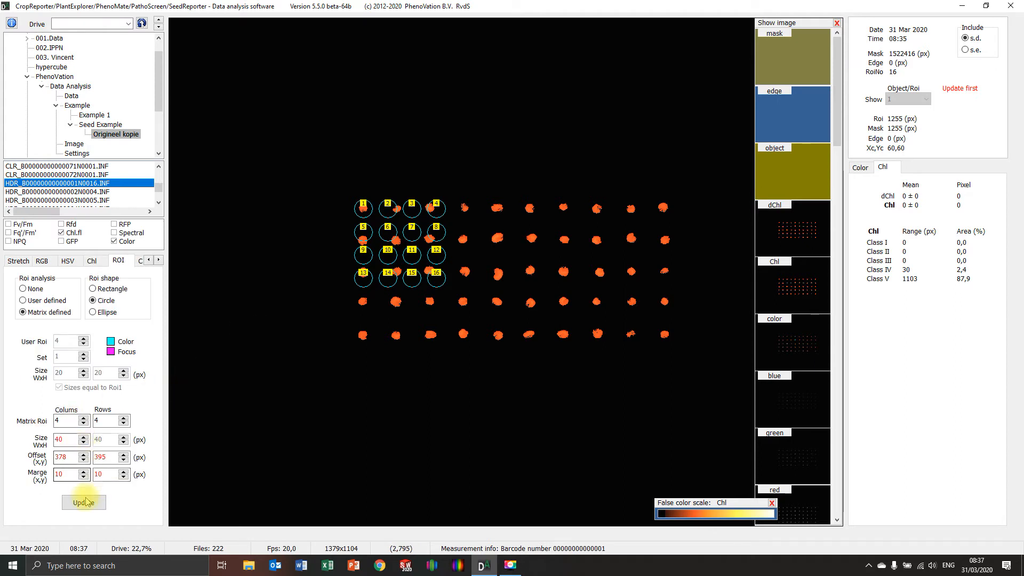
click(83, 436)
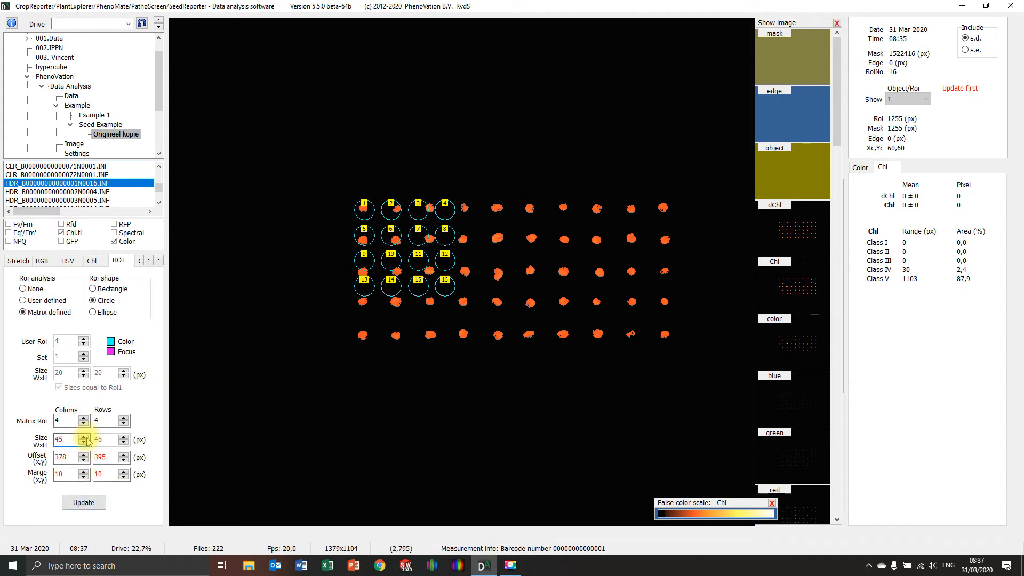
click(83, 437)
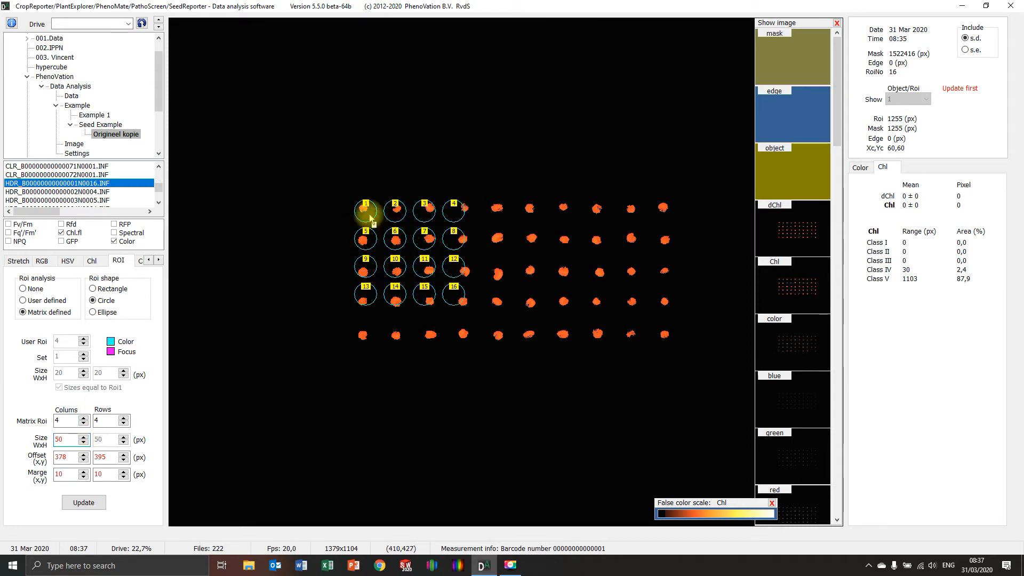
drag(367, 218, 365, 215)
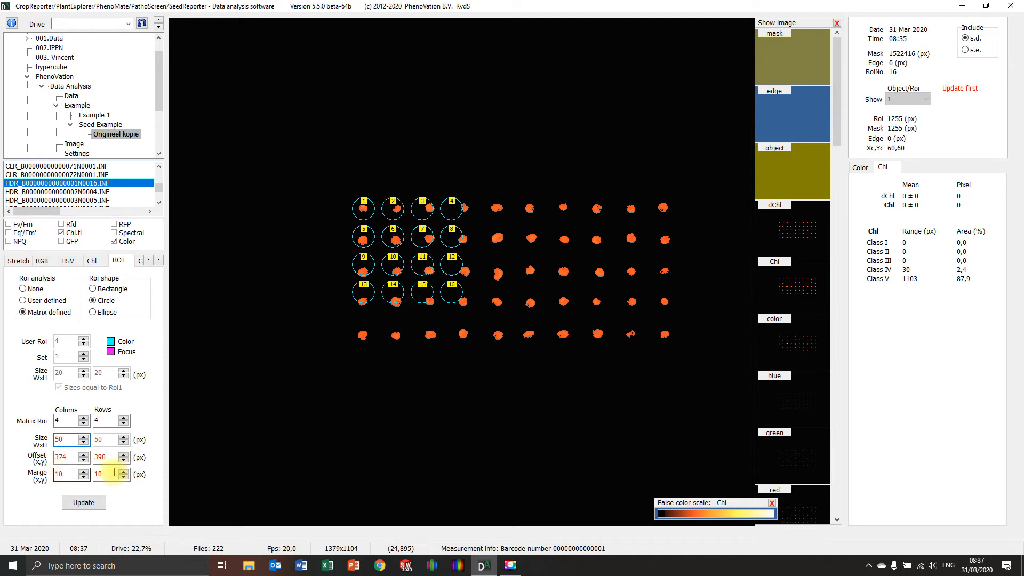
Step: Set the ROI matrix margins to 18 px in both x and y so the circles line up with the seeds
click(83, 472)
click(84, 472)
click(84, 472)
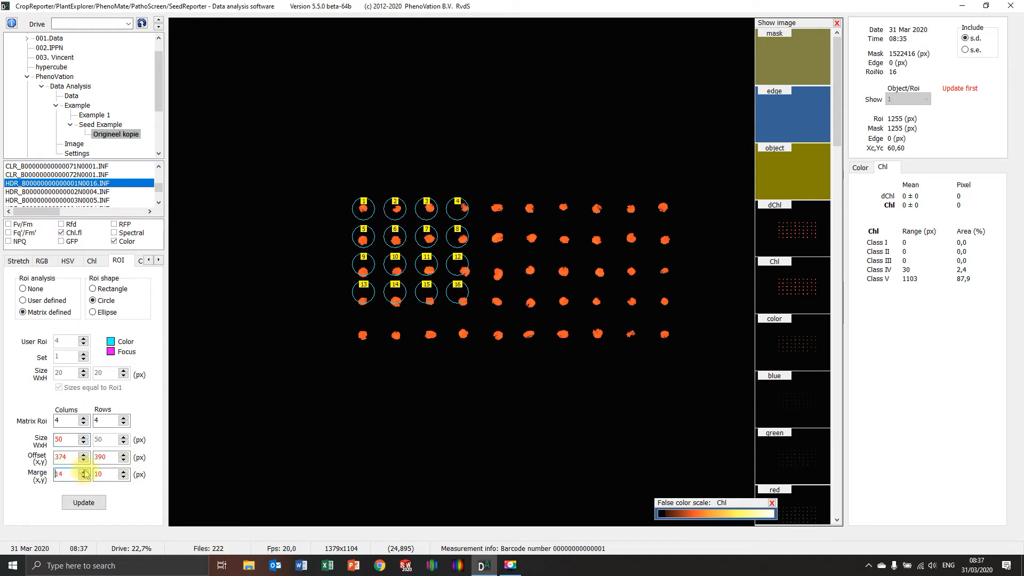
click(84, 471)
click(84, 472)
click(84, 472)
click(83, 471)
click(84, 472)
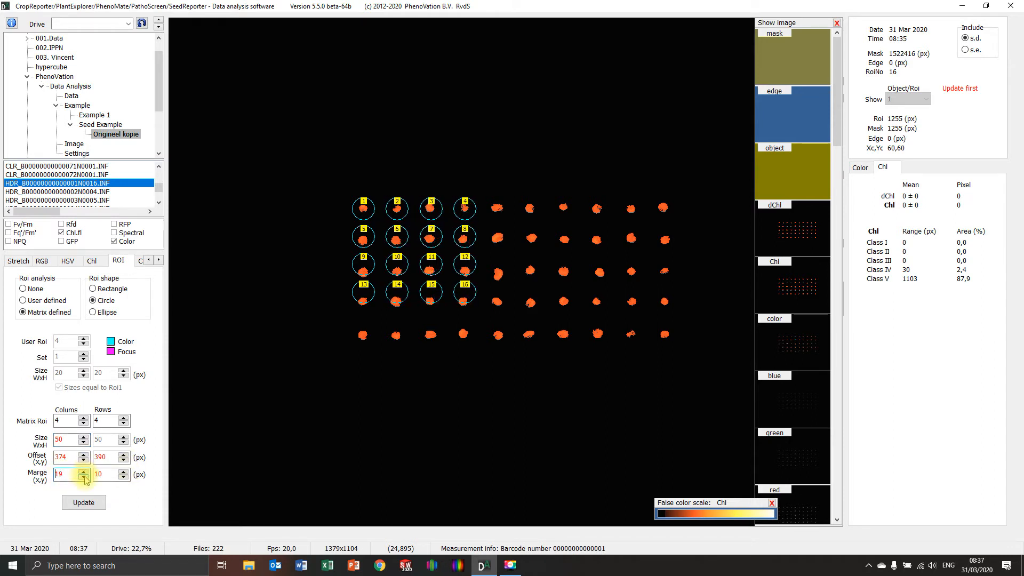
click(83, 477)
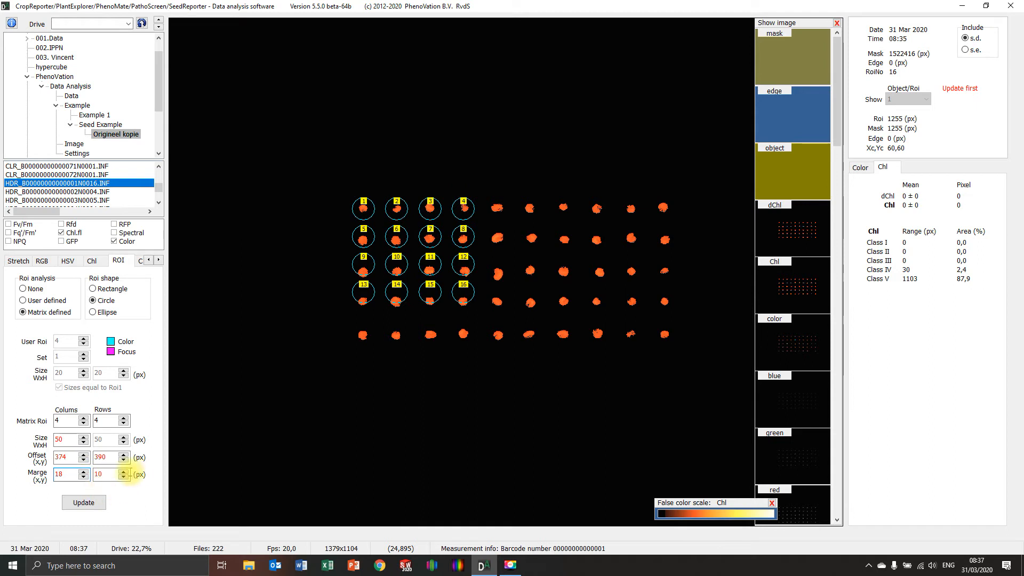
click(124, 471)
click(123, 471)
click(123, 472)
click(124, 471)
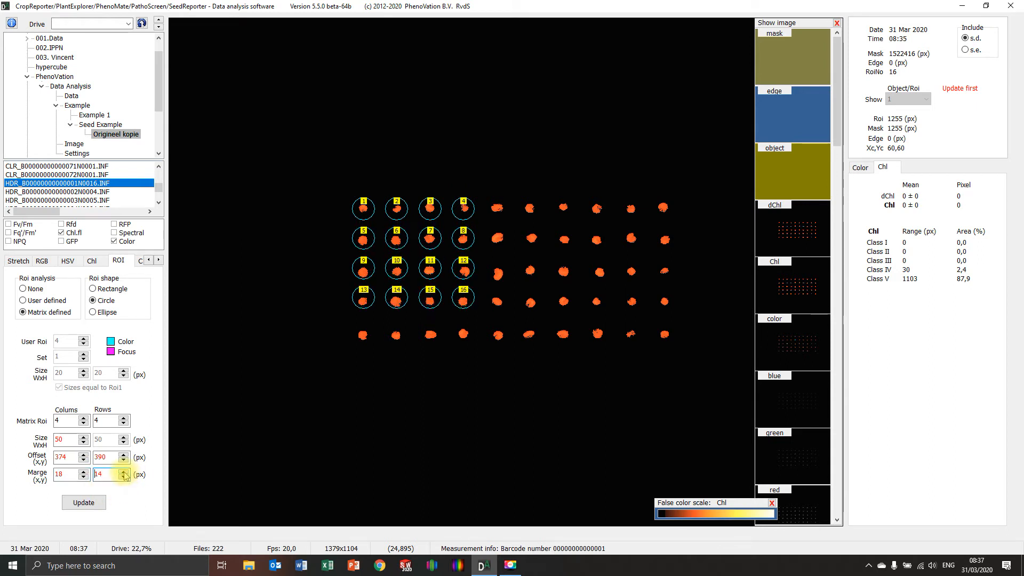
click(123, 471)
click(124, 471)
click(124, 472)
click(124, 471)
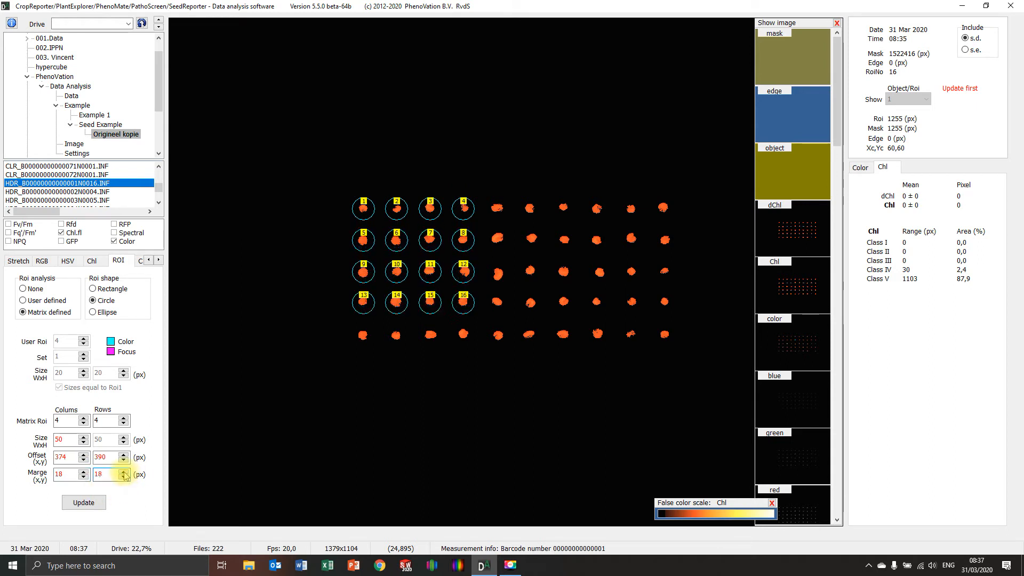
Step: Extend the ROI matrix to 10 columns and 5 rows to cover all the seeds
click(84, 418)
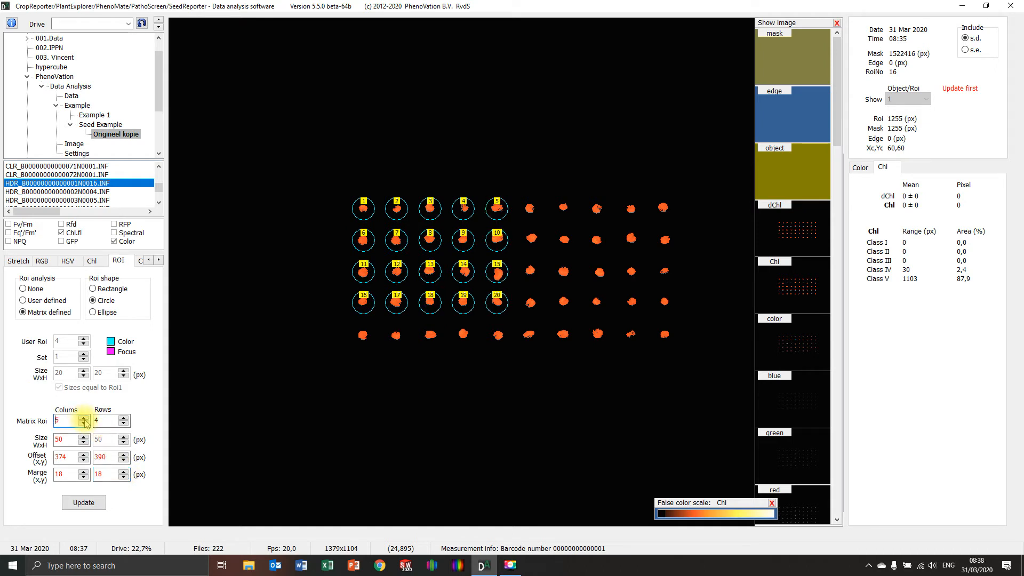
click(83, 418)
click(83, 418)
click(83, 418)
click(83, 418)
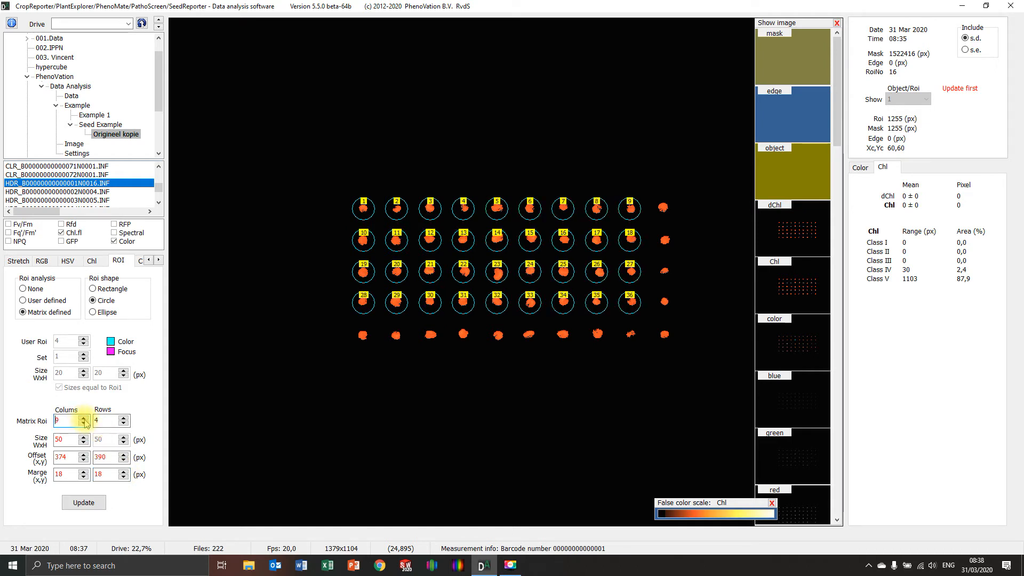
click(83, 418)
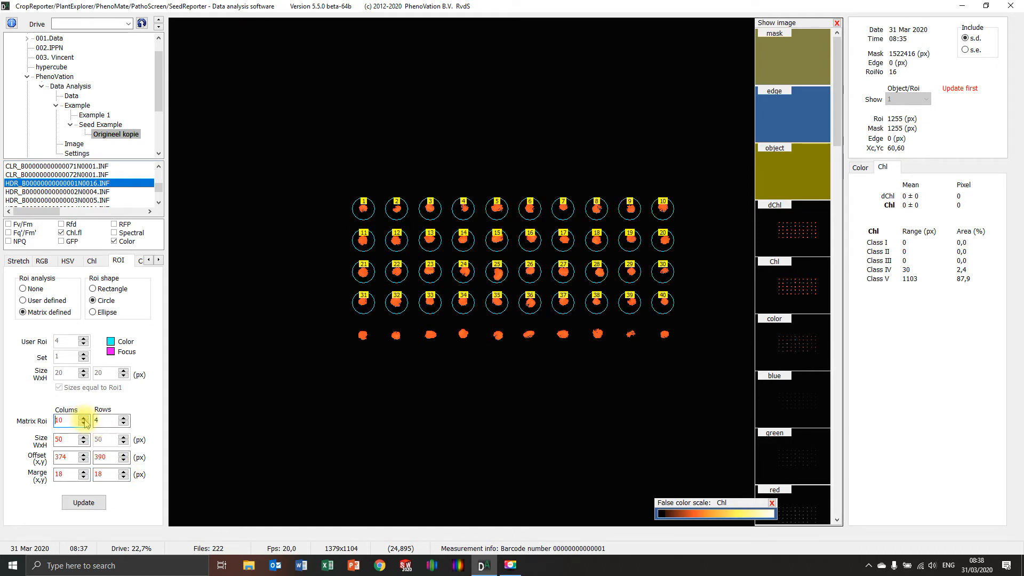
click(123, 418)
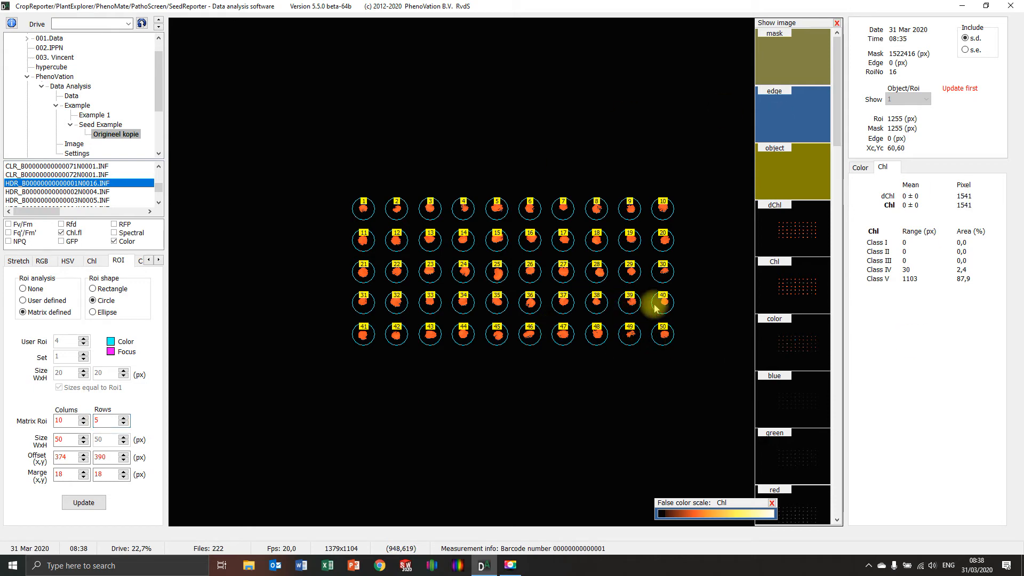
Step: View the color image and apply the 10 by 5 ROI matrix to the analysis
click(787, 349)
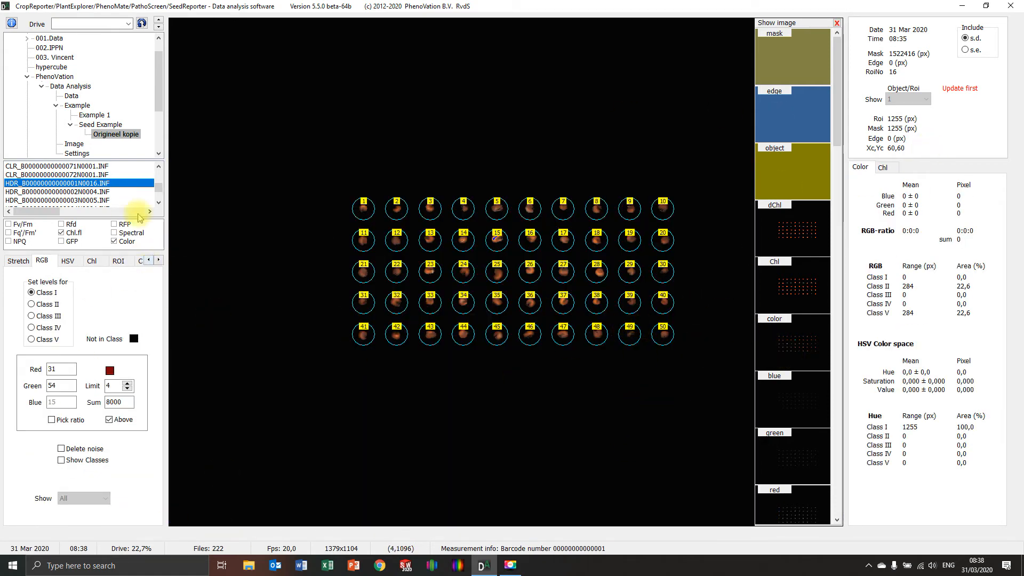
right_click(245, 294)
click(269, 364)
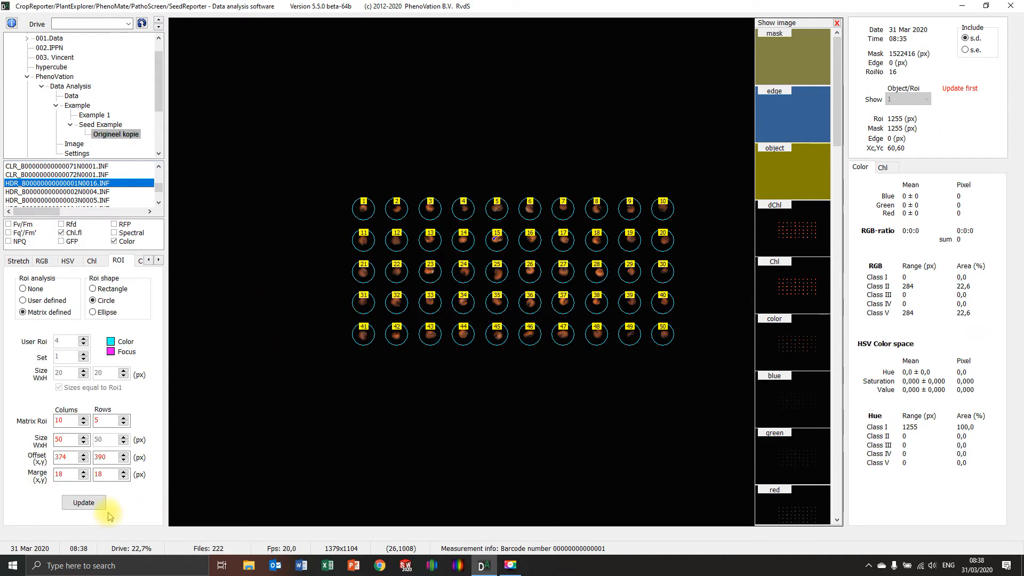
click(91, 501)
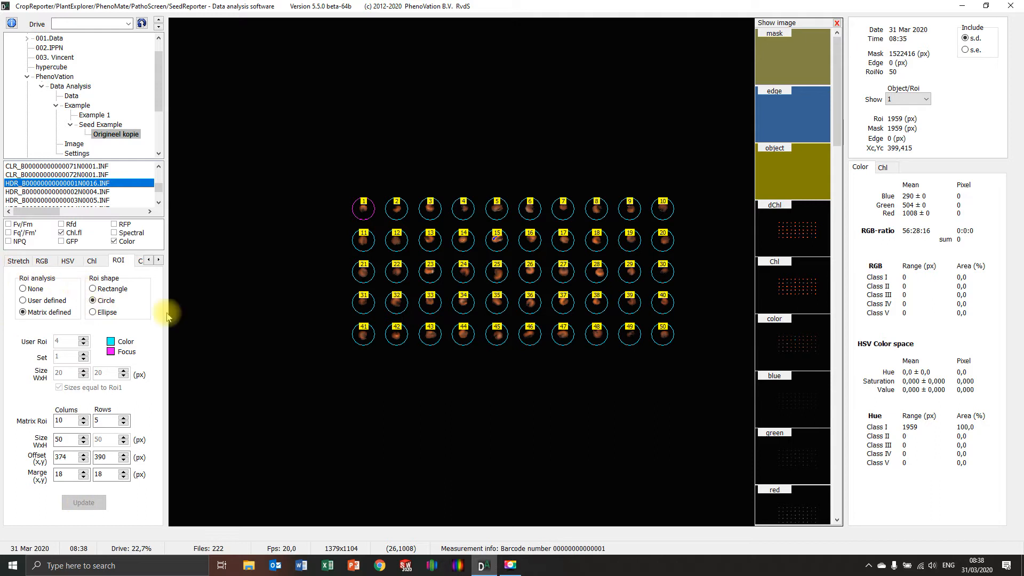
Step: Display the Chl image and check the chlorophyll values of several ROIs in the two upper rows
right_click(183, 293)
click(219, 328)
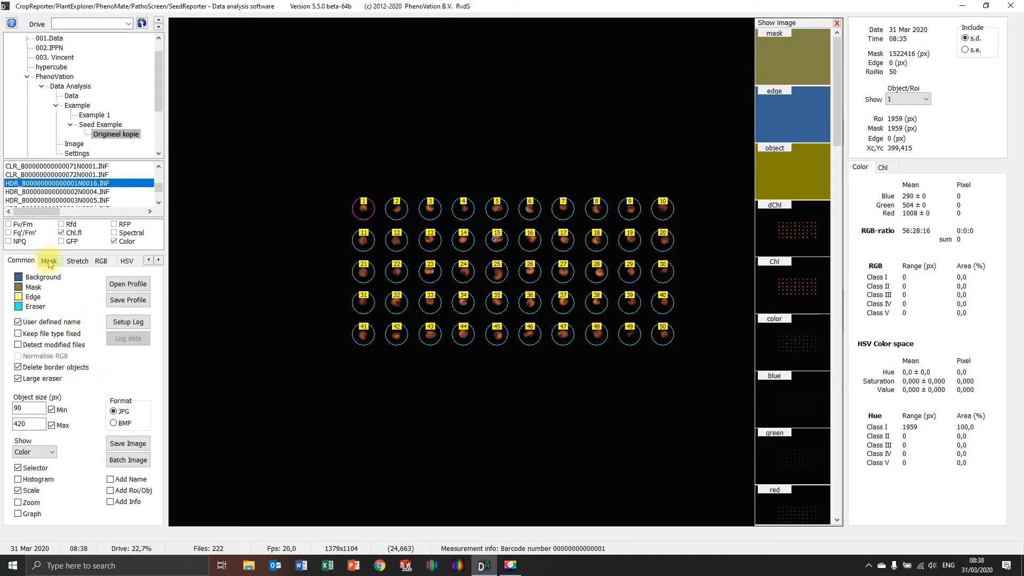
click(801, 285)
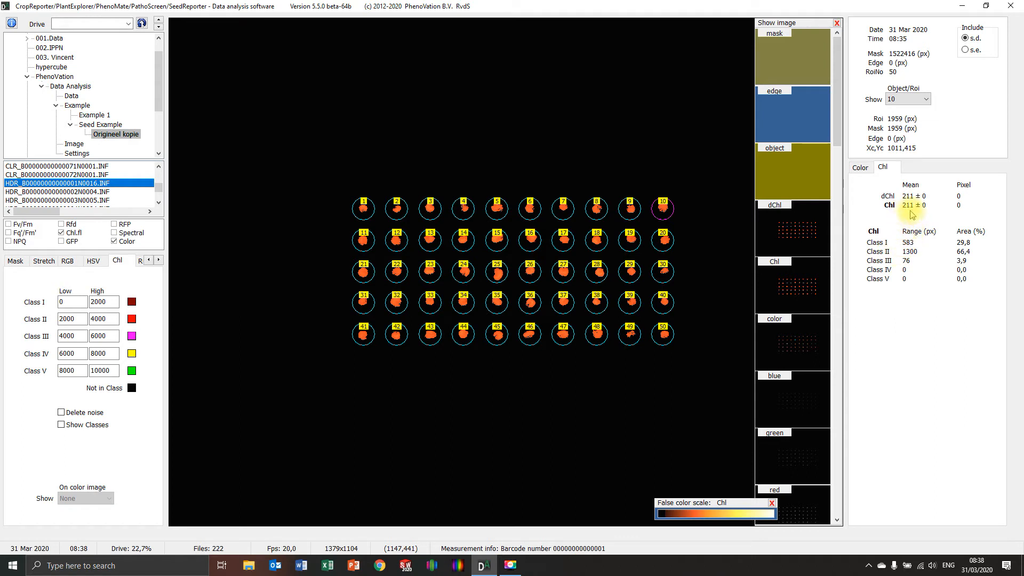
click(630, 208)
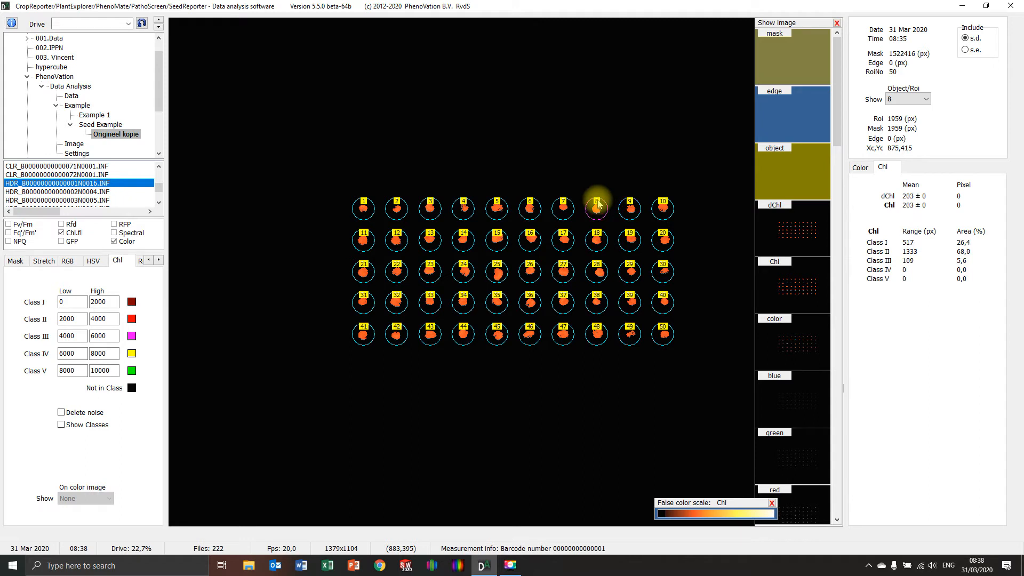
click(597, 238)
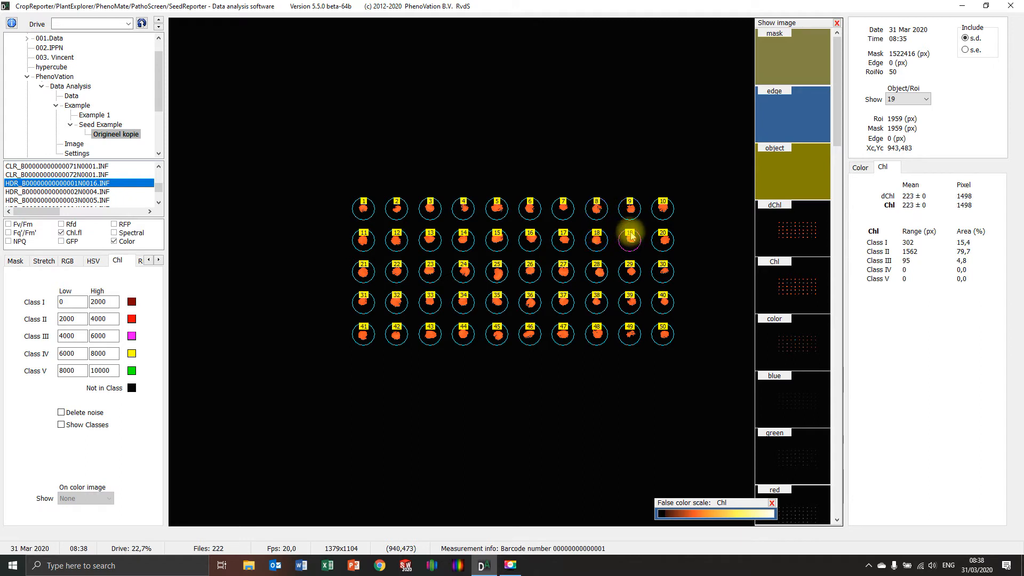
click(664, 238)
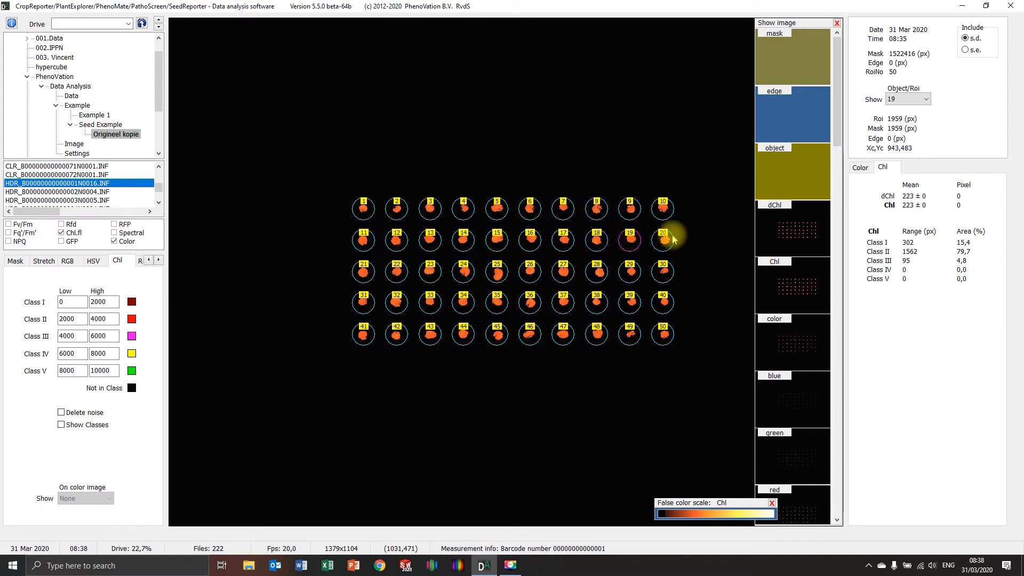
Step: Mask the image using Chl.fl at level 1350 and check the Chl values of ROIs 26 and 24
click(16, 261)
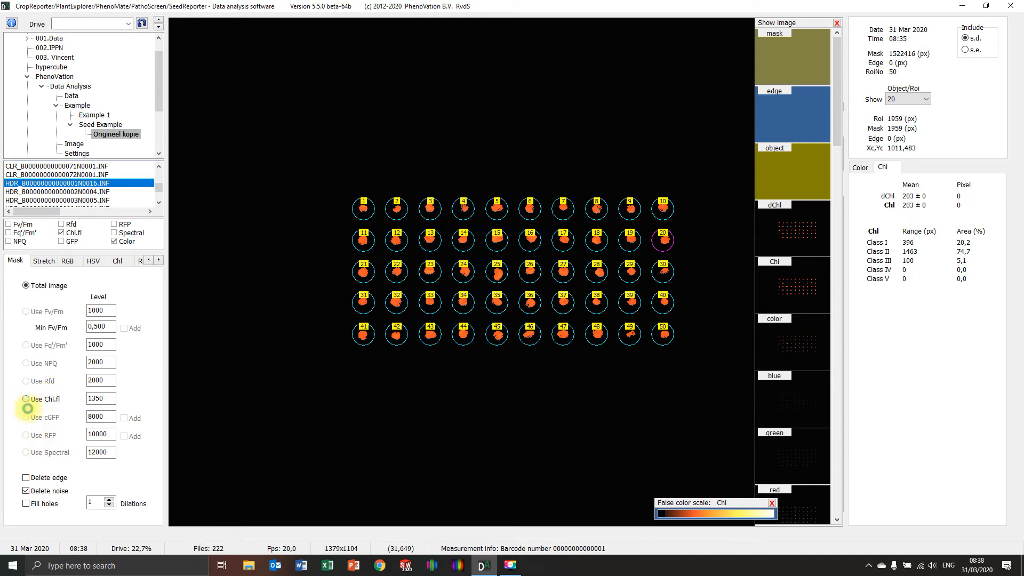
click(26, 400)
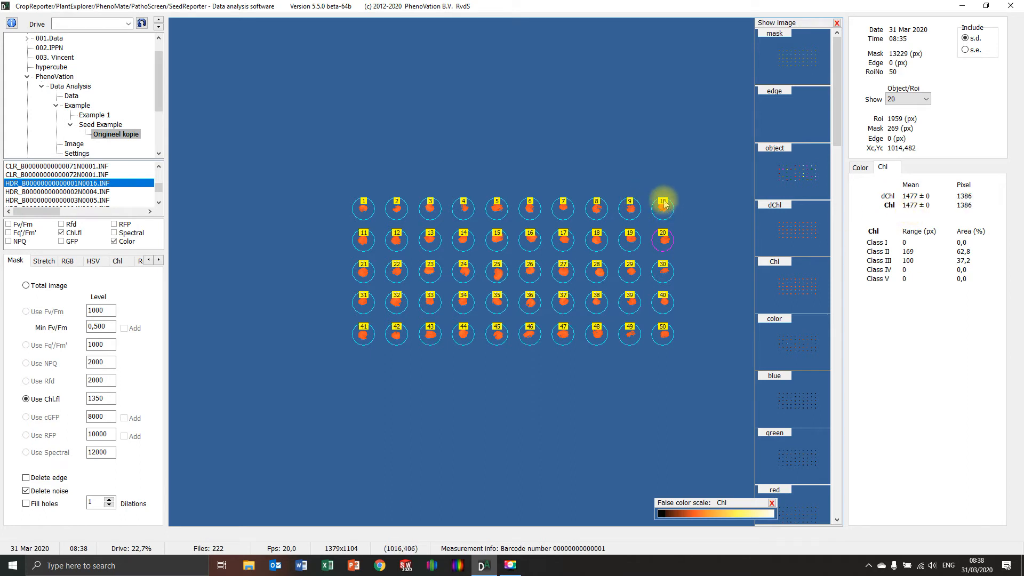
click(530, 267)
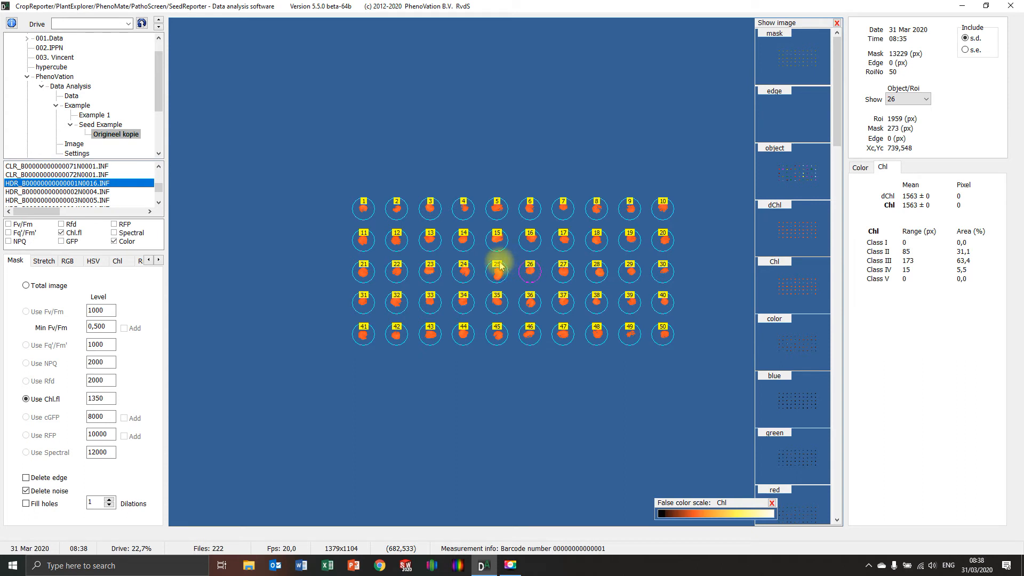
click(464, 271)
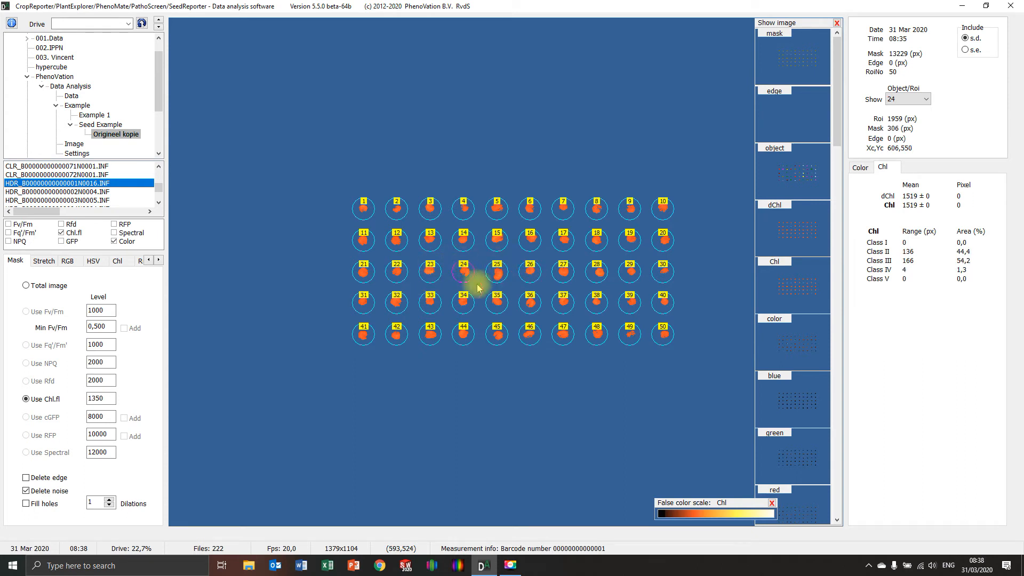
Step: Set the Chl Class V range to a high limit of 2000 and a low limit of 1800
click(116, 261)
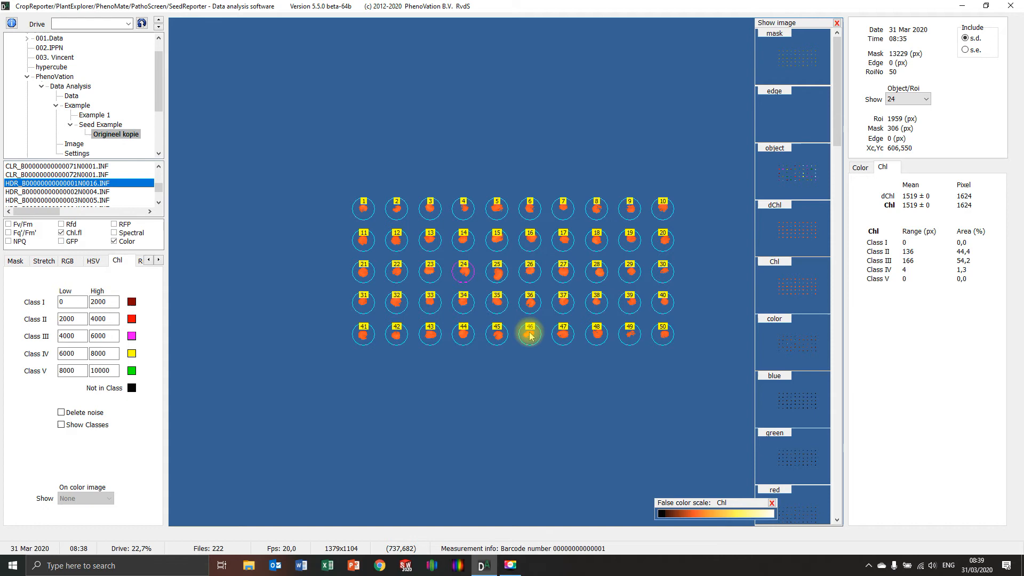
double_click(109, 370)
text(2)
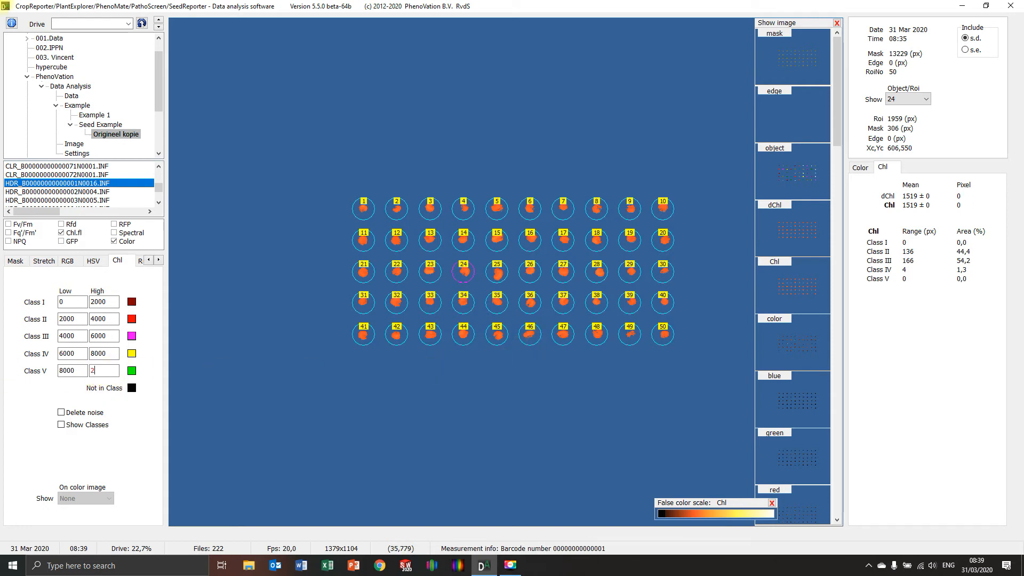
key(Return)
text(000)
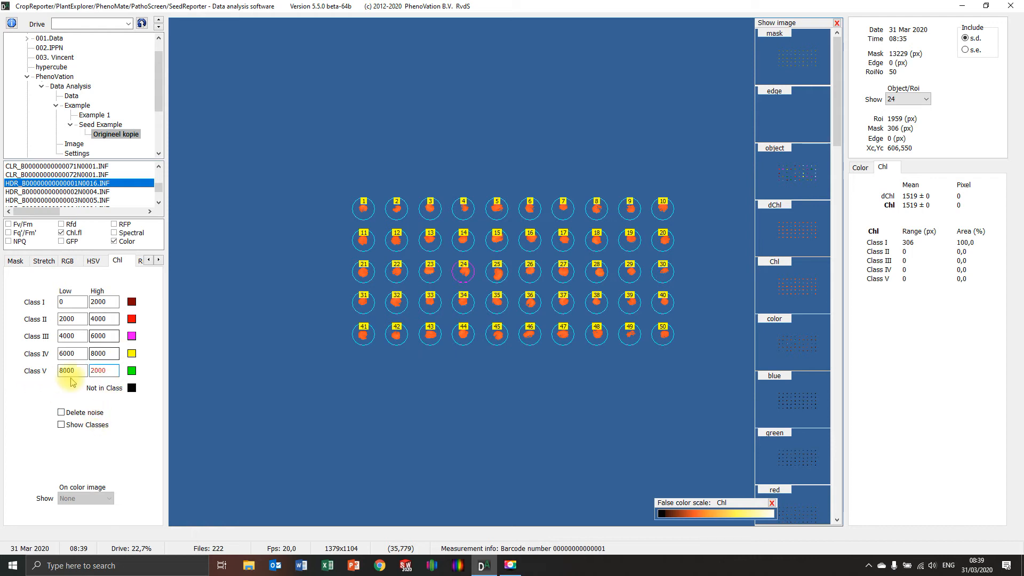
drag(81, 370, 12, 398)
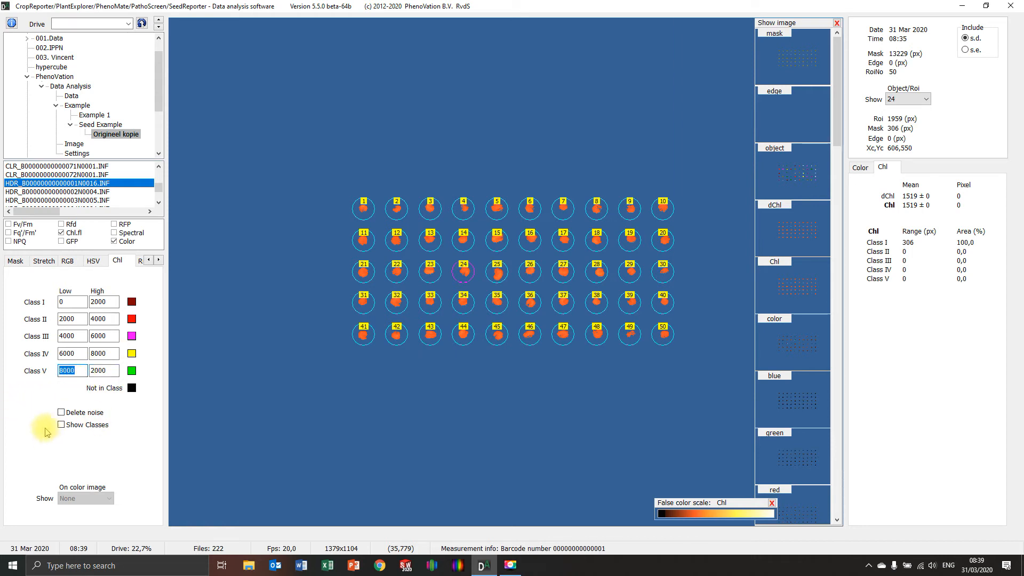
text(1800)
key(Return)
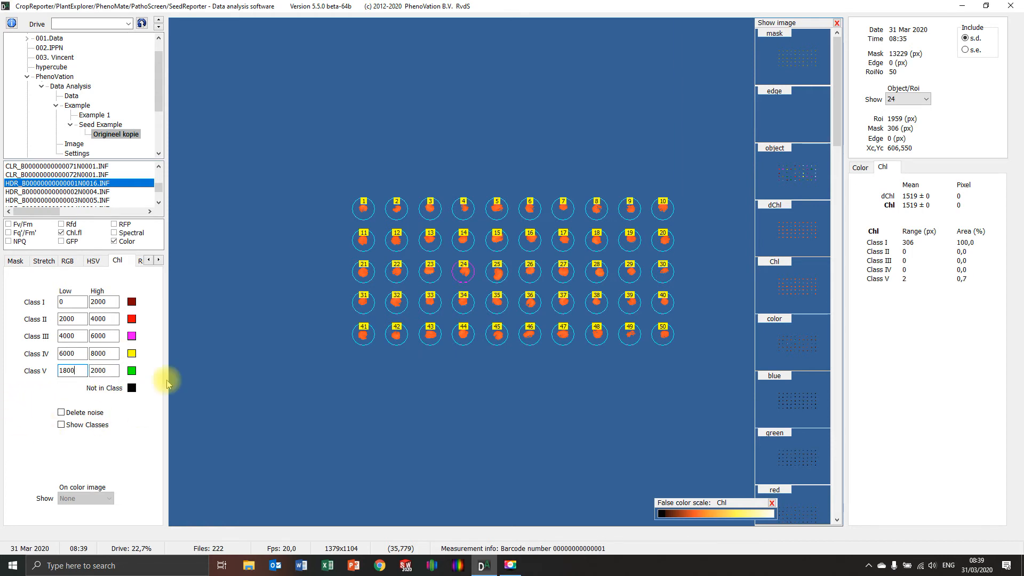
Step: Set the Chl Class IV range from 1600 to 1800
double_click(105, 354)
text(1)
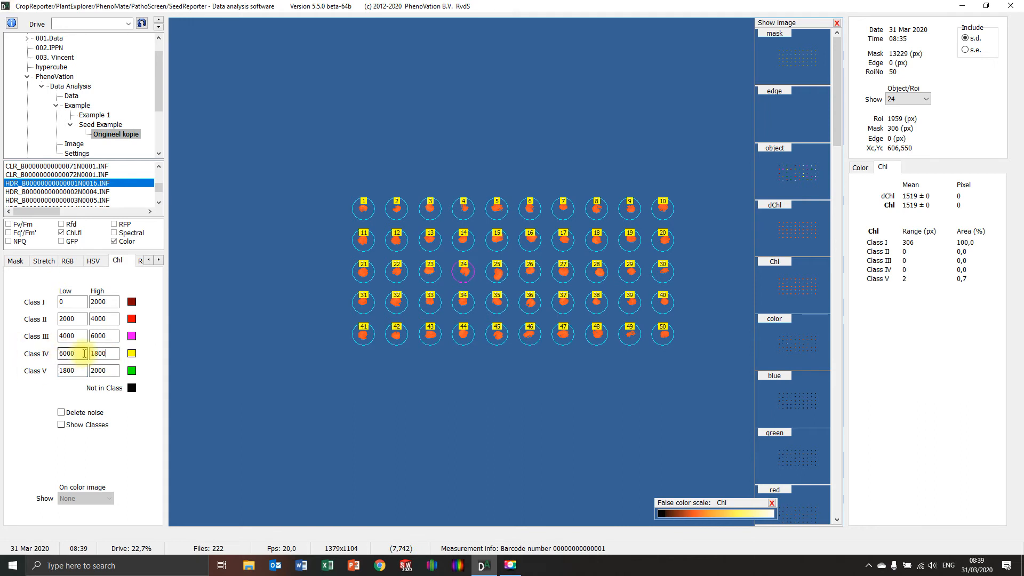
double_click(84, 353)
text(1)
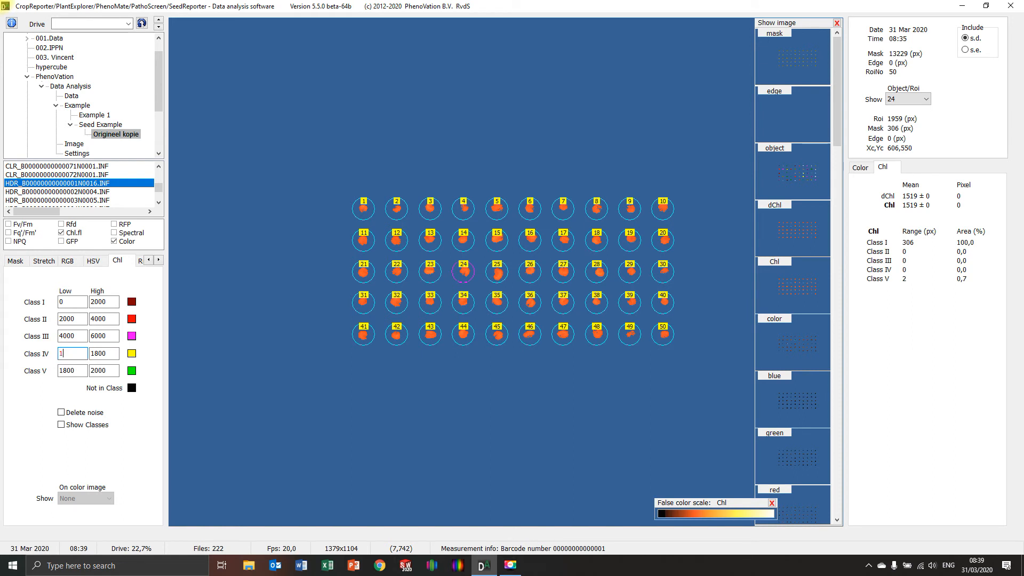
text(600)
Step: Set the Chl Class III range from 1400 to 1600
double_click(104, 336)
text(1)
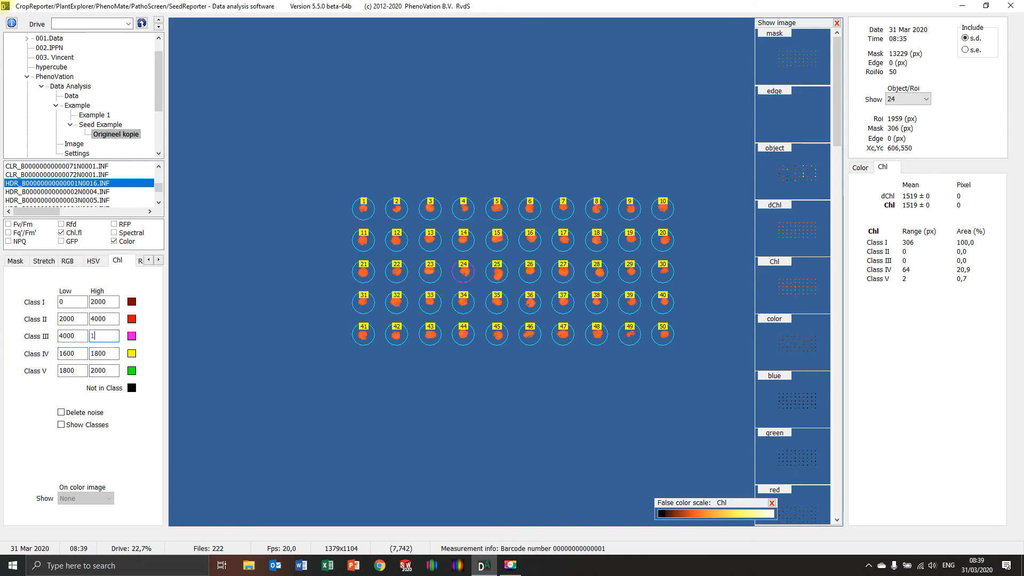
double_click(72, 336)
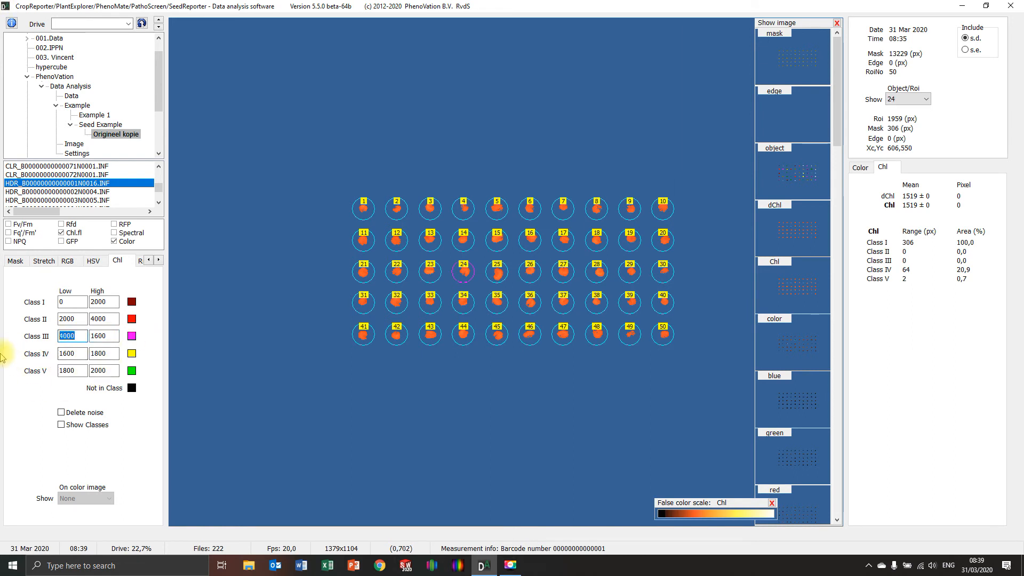
text(140)
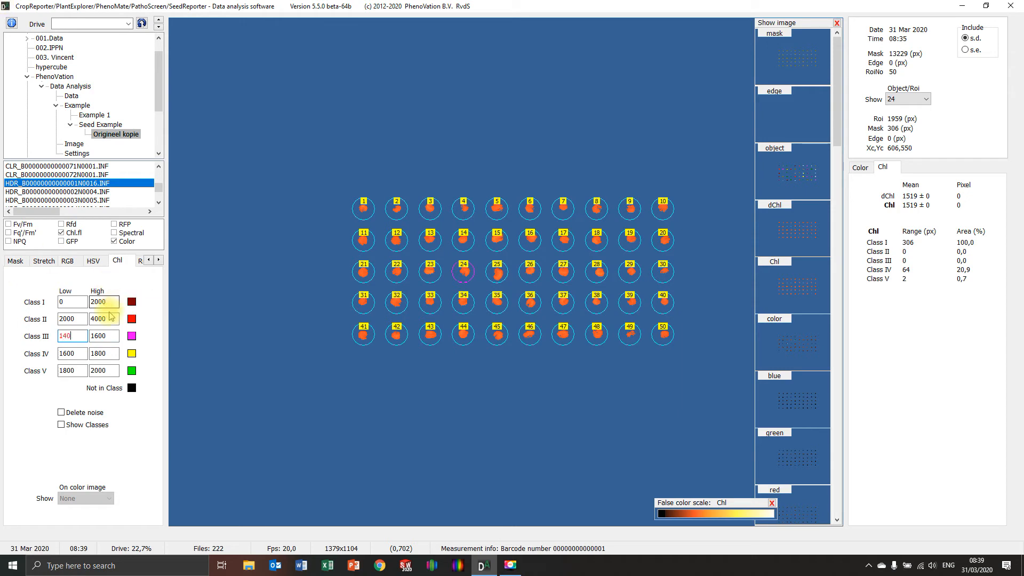
text(0)
Step: Set the Chl Class II range from 1200 to 1400 and the Class I high limit to 1200
double_click(112, 318)
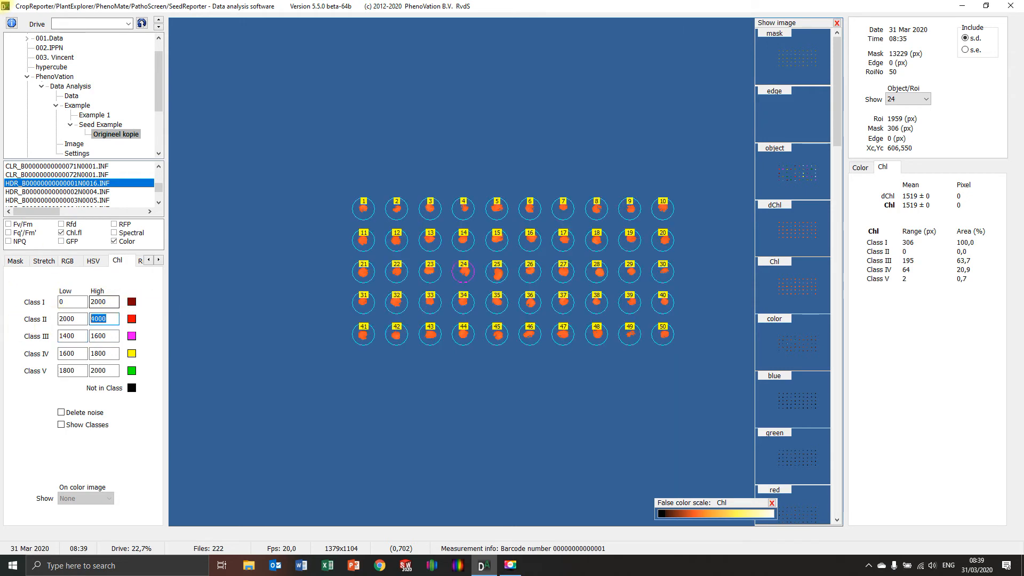
text(1400)
double_click(72, 319)
text(1200)
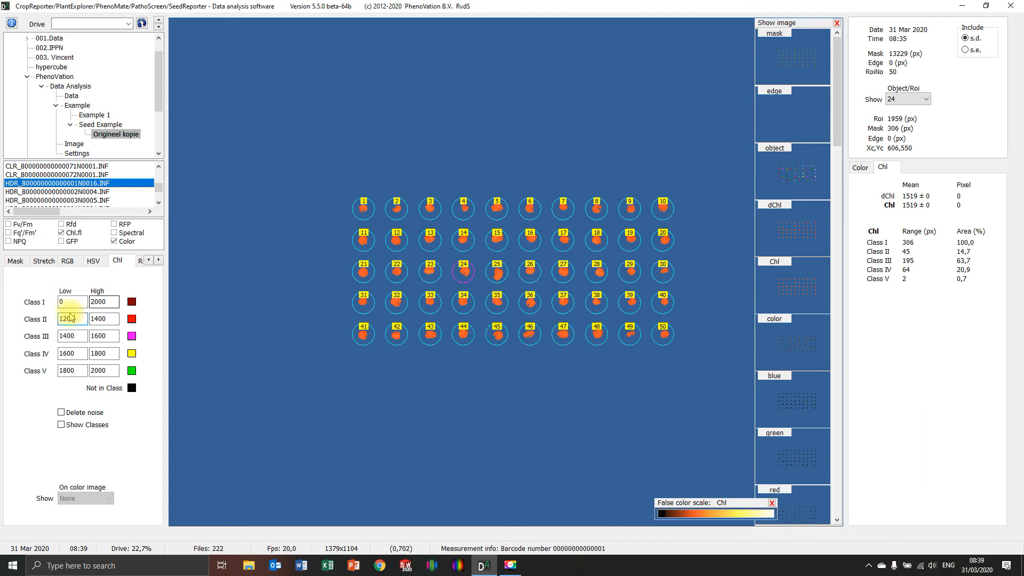
key(shift+Tab)
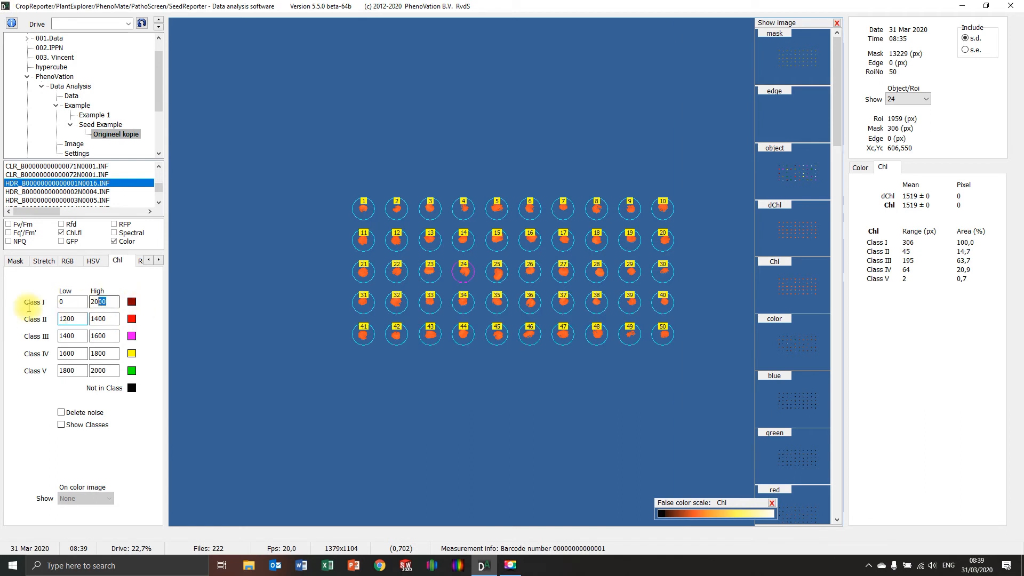
text(12)
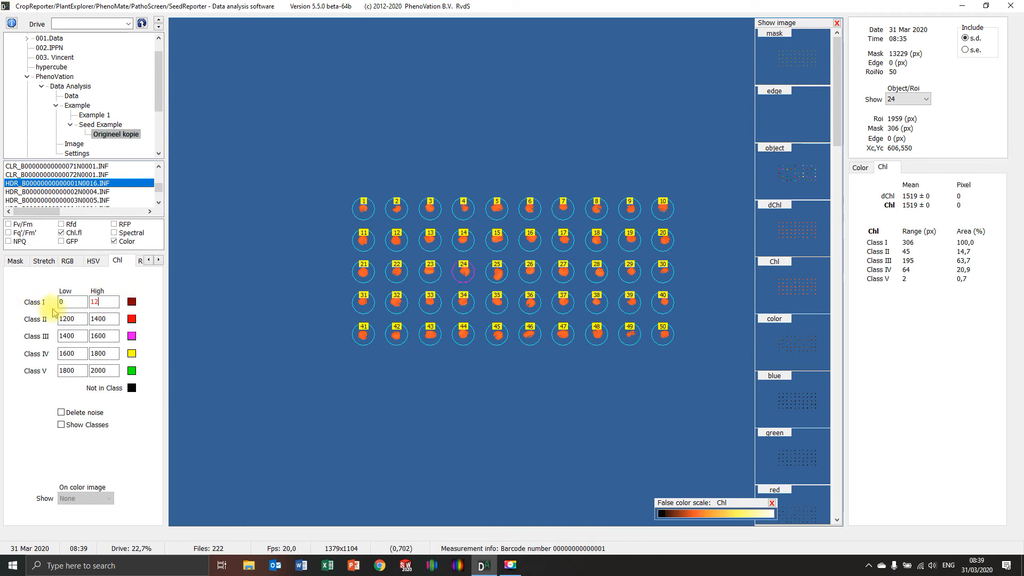
text(00)
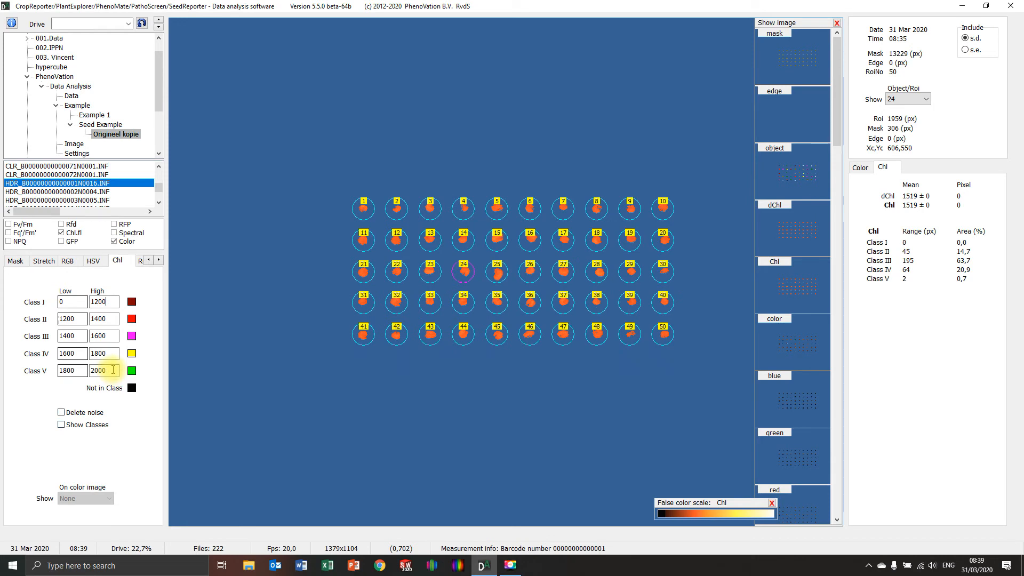
Step: Raise the Chl Class V high limit to 20000 and show the class colours on the seeds
double_click(113, 371)
text(2)
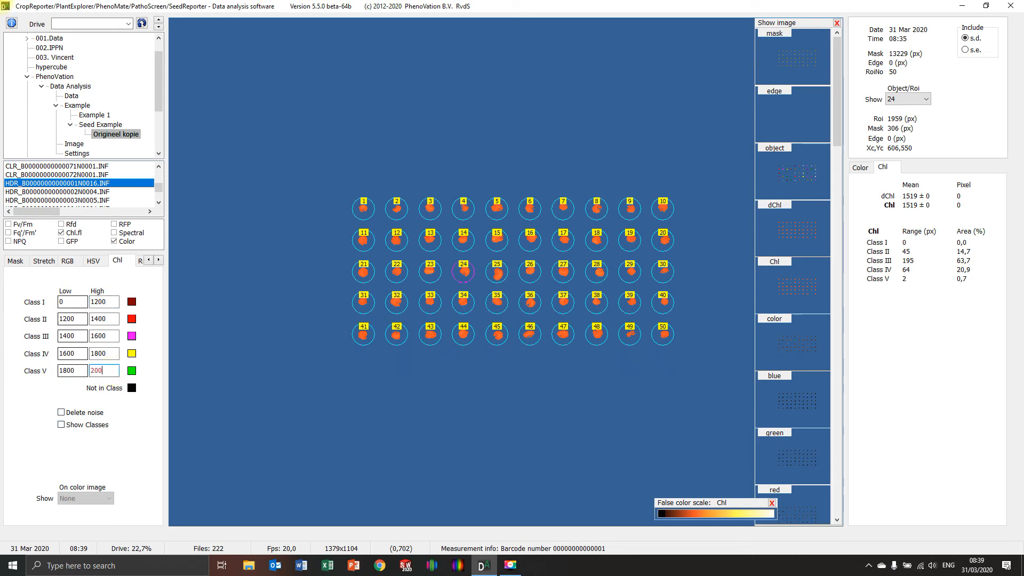
key(Return)
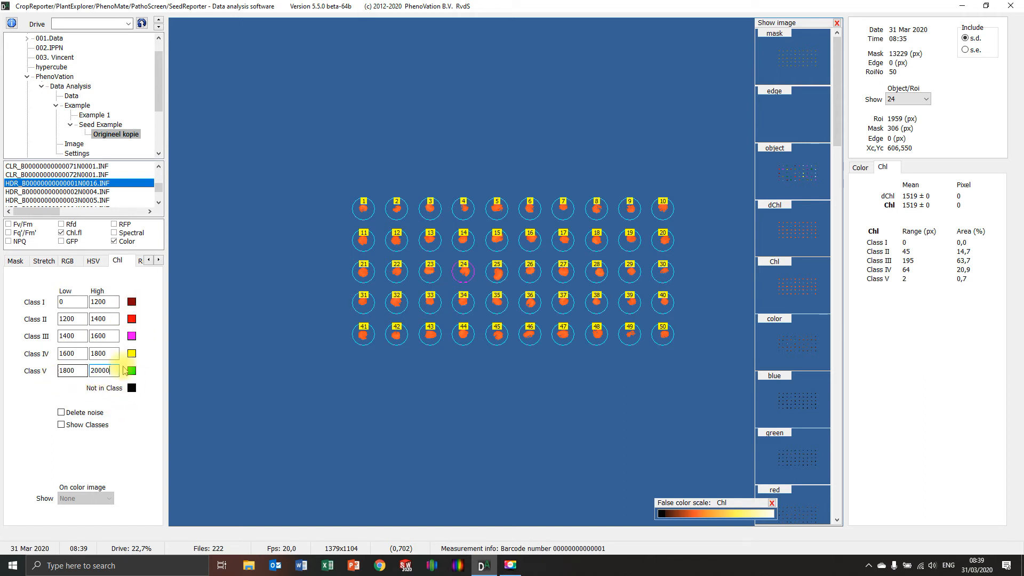
click(61, 426)
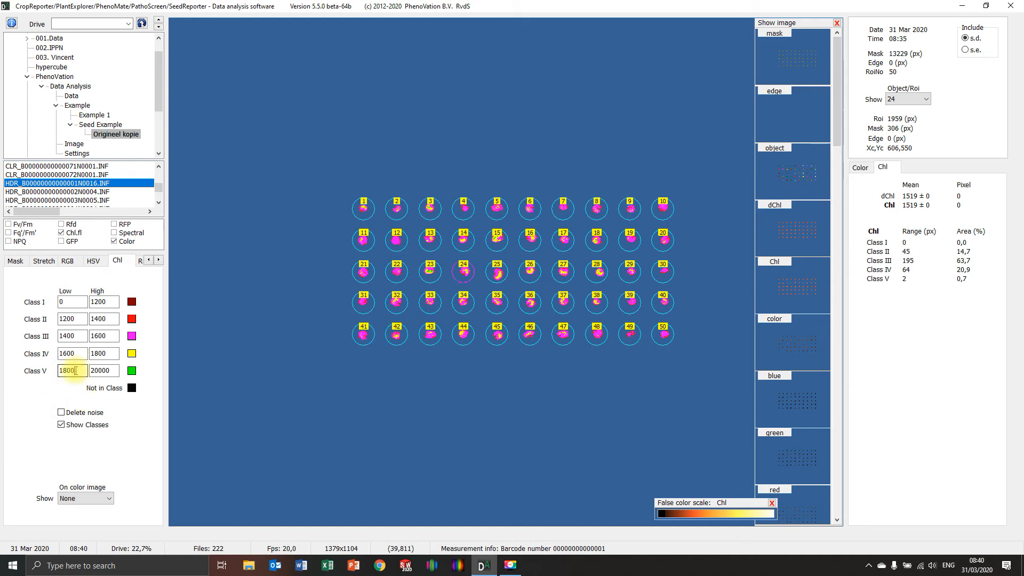
Step: Set the low limit of Chl Class IV to 1700
drag(76, 370, 29, 379)
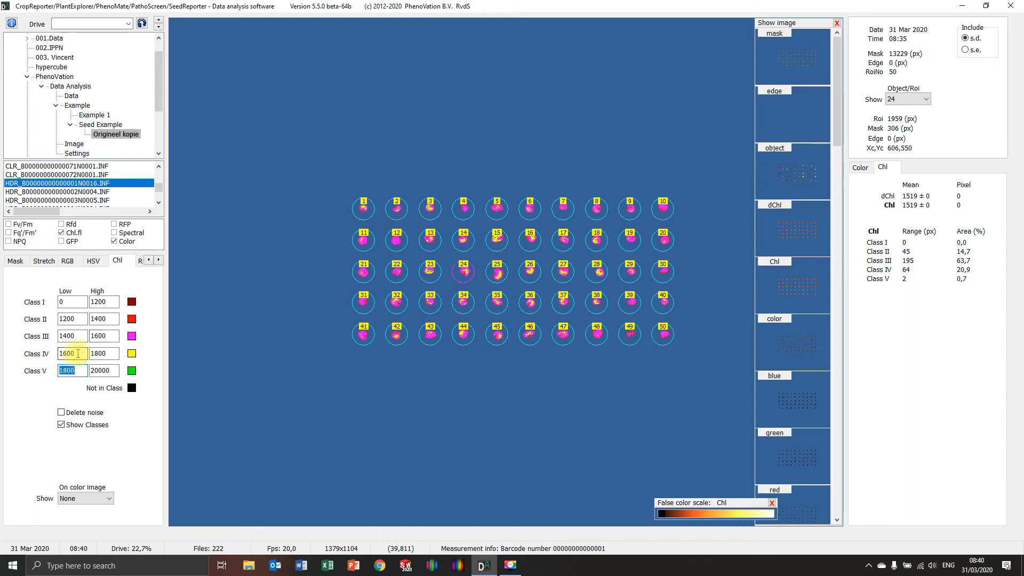
drag(77, 354, 0, 367)
text(17)
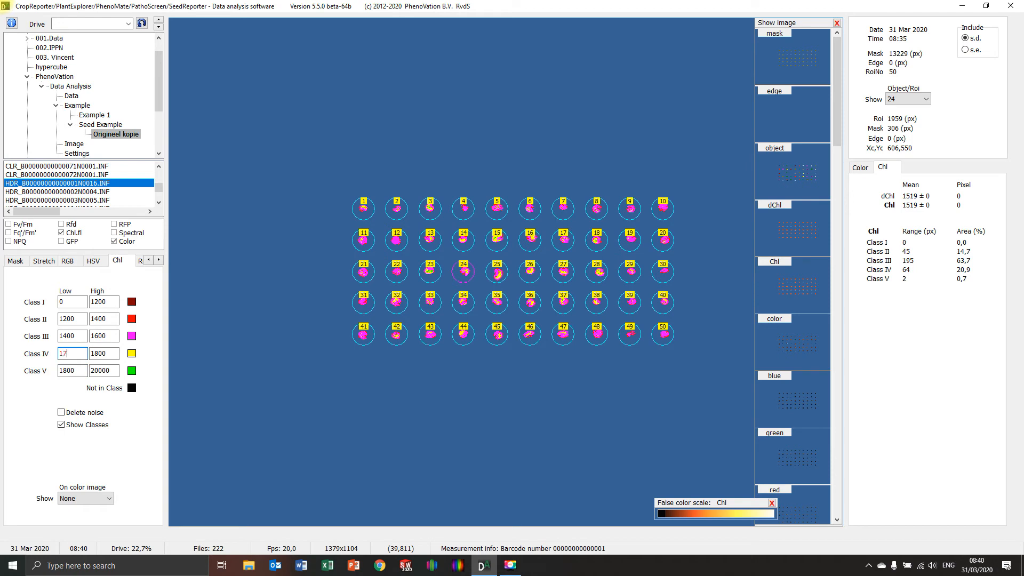
text(00)
Step: Set the Chl Class III range from 1600 to 1700
drag(117, 335, 4, 353)
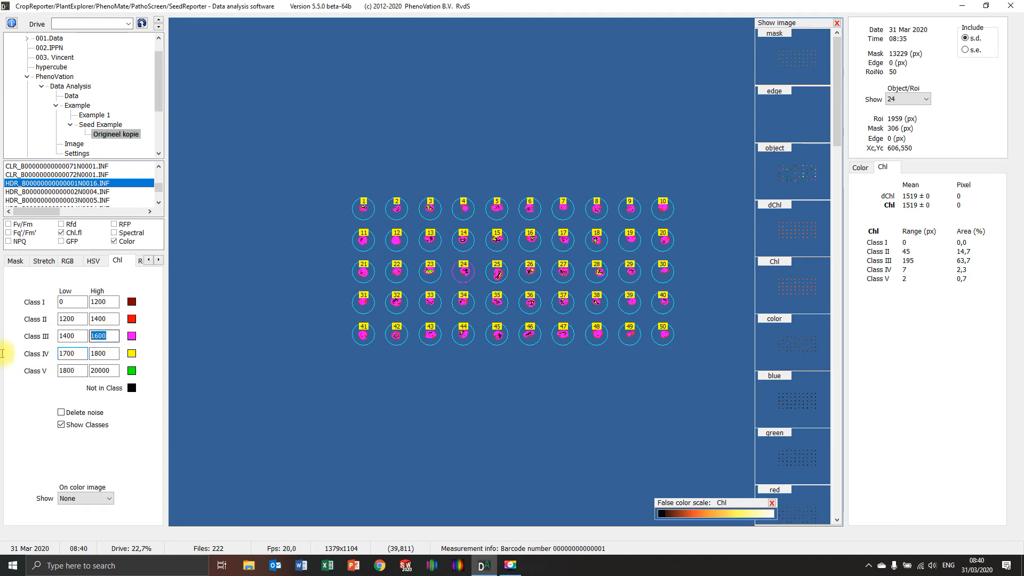
text(1)
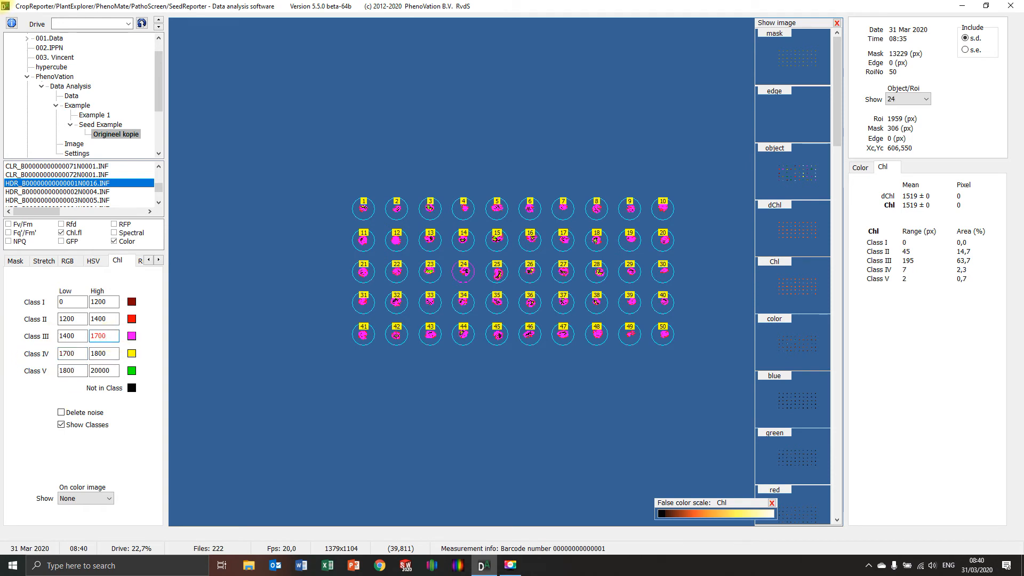
drag(80, 336, 3, 367)
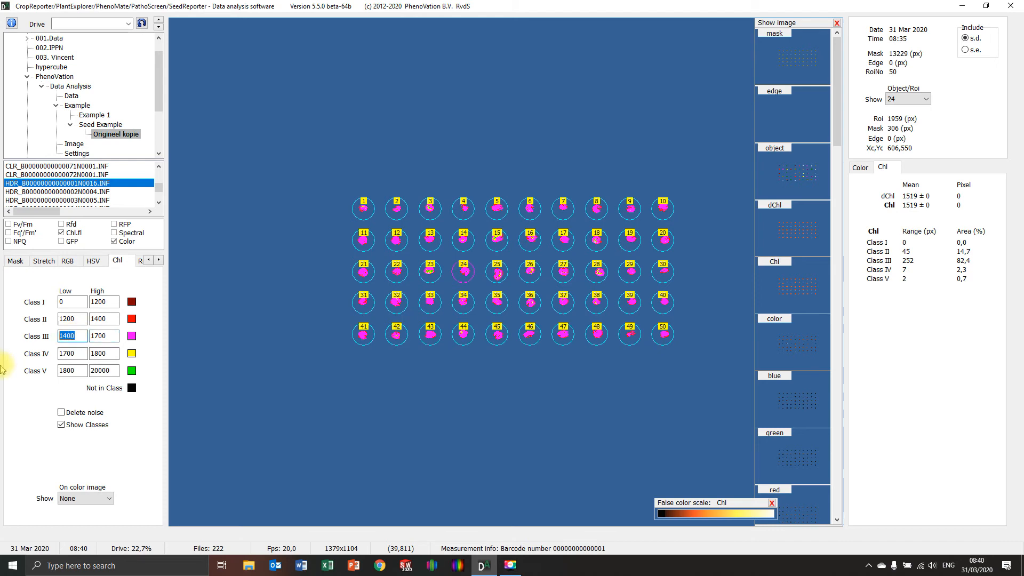
text(160)
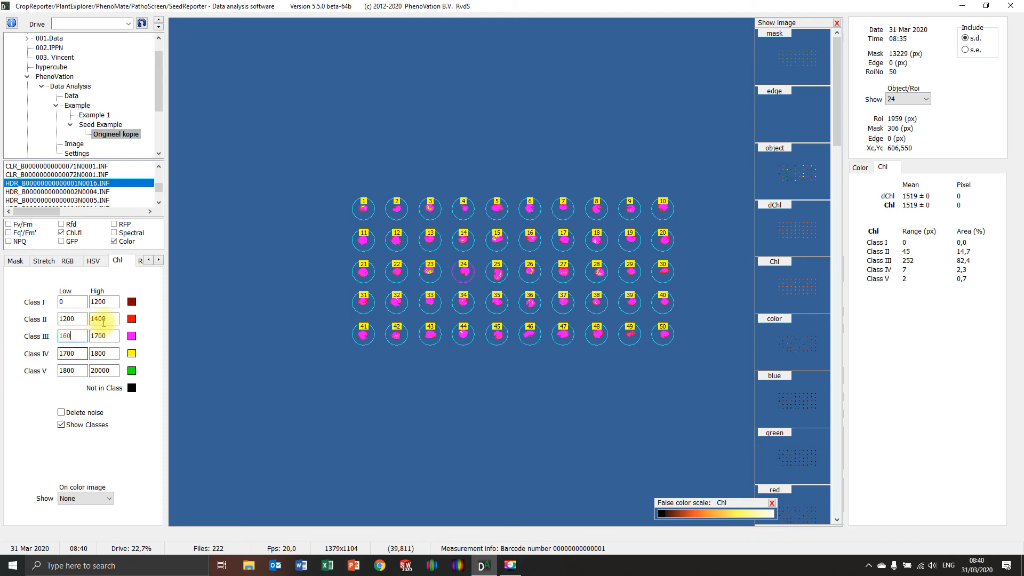
key(Return)
Step: Set the Chl Class II range from 1500 to 1600
double_click(111, 322)
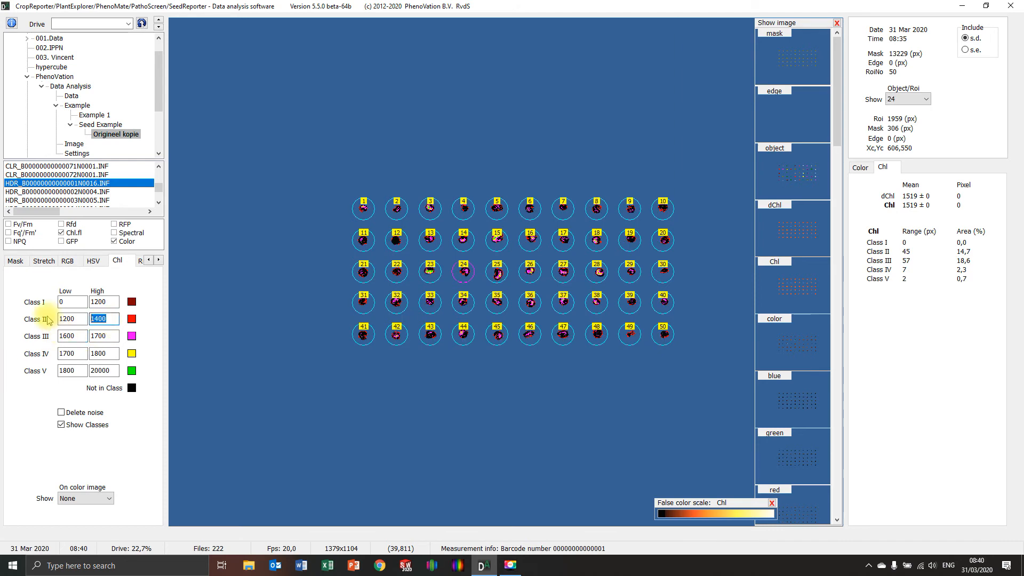
text(15)
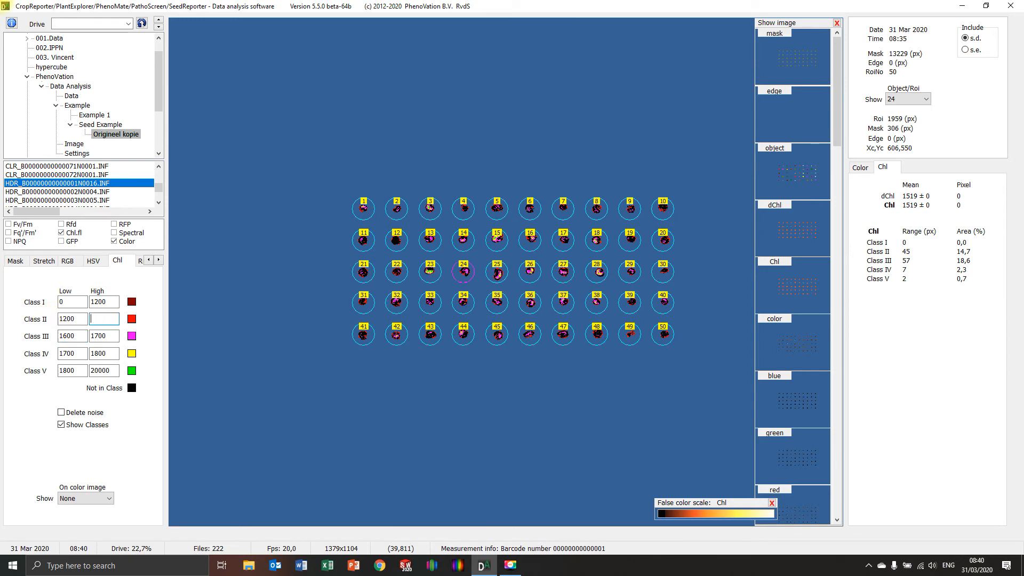
key(BackSpace)
key(Return)
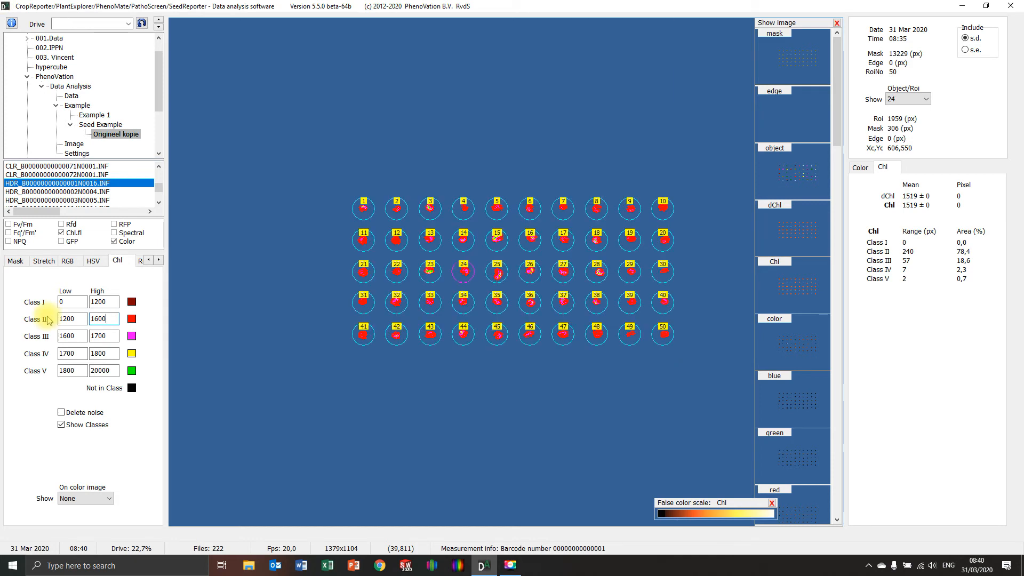
double_click(83, 319)
text(1)
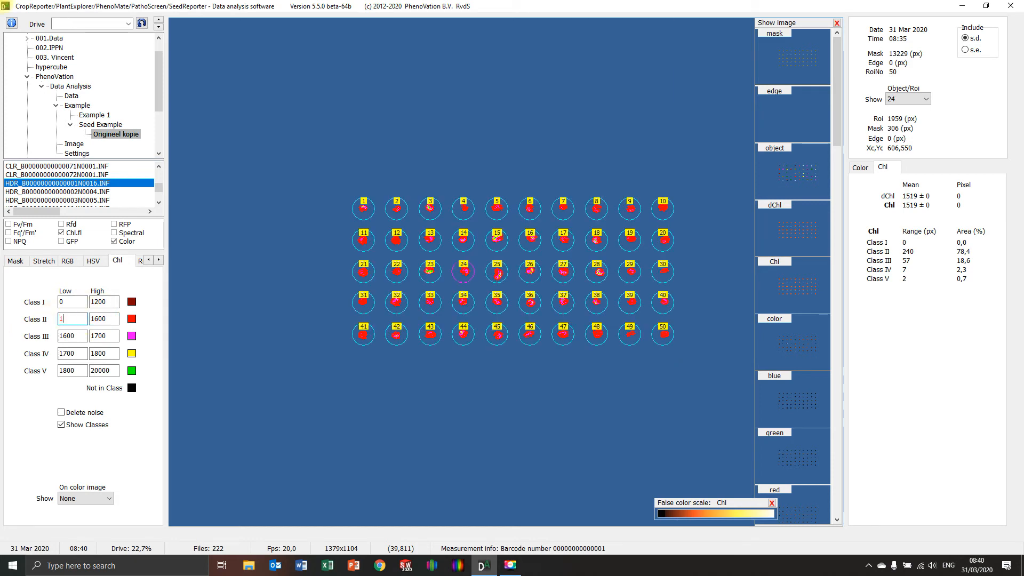
text(500)
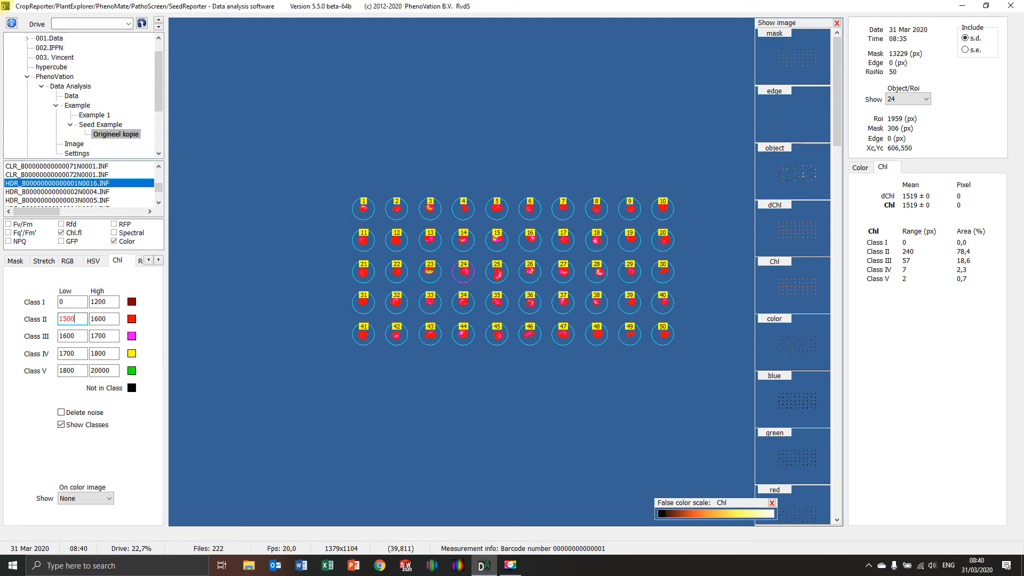
key(Return)
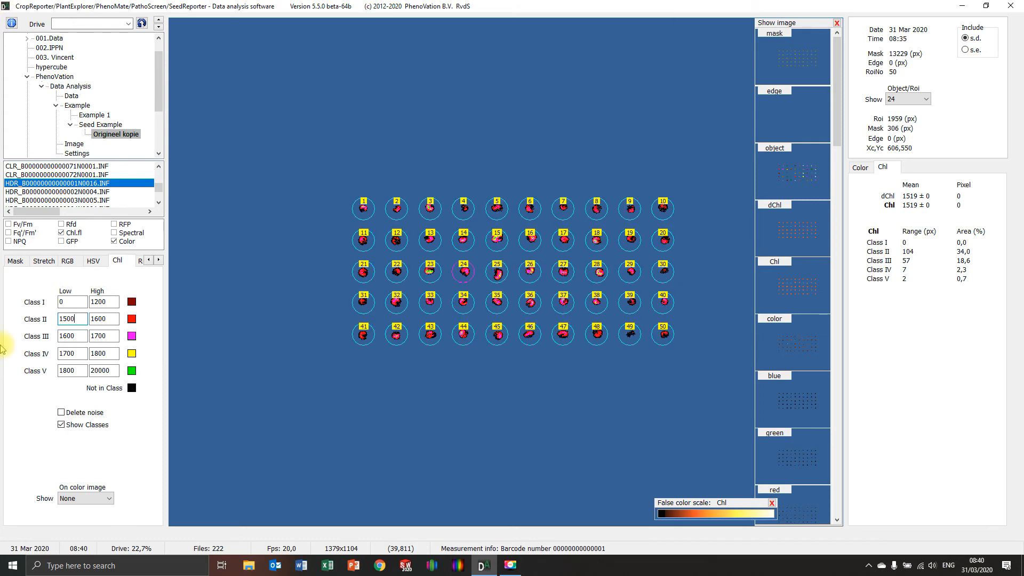
Step: Set the high limit of Chl Class I to 1500
double_click(103, 301)
text(150)
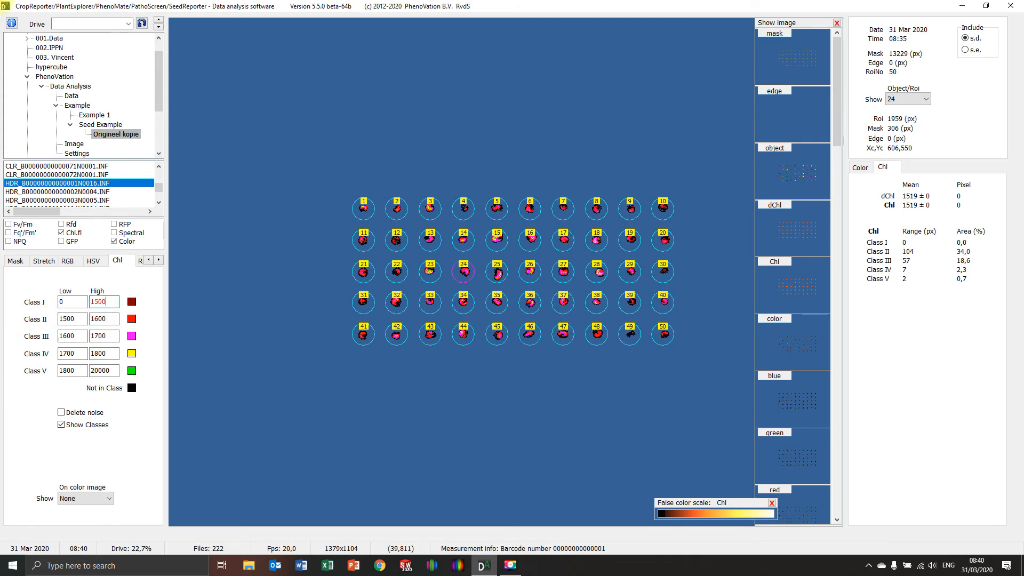
text(0)
key(Return)
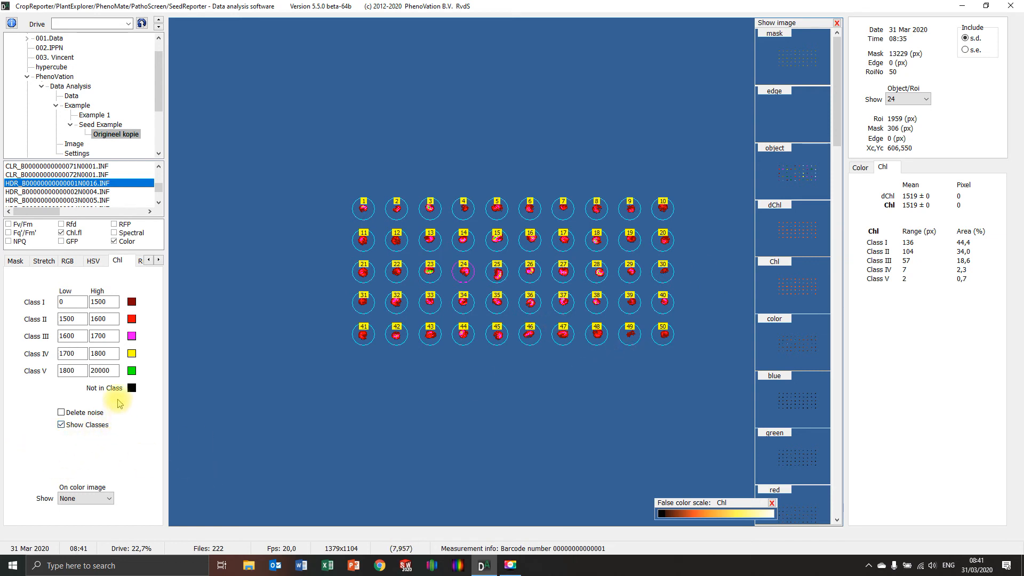
Step: Set up the log file to output Chl, Red, Green, Blue and all Chl classes, and log the current image's data
right_click(216, 357)
click(235, 389)
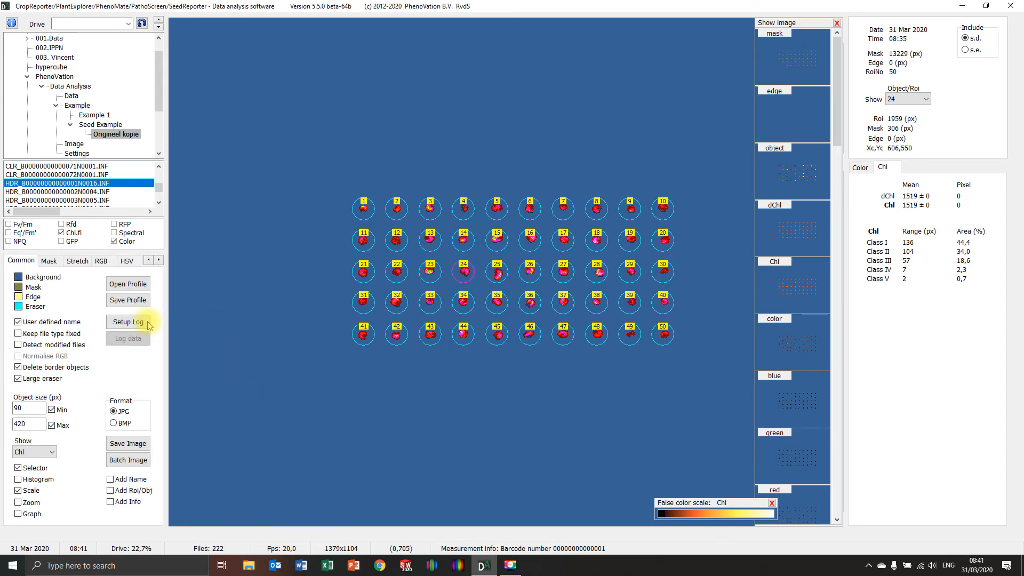
click(128, 322)
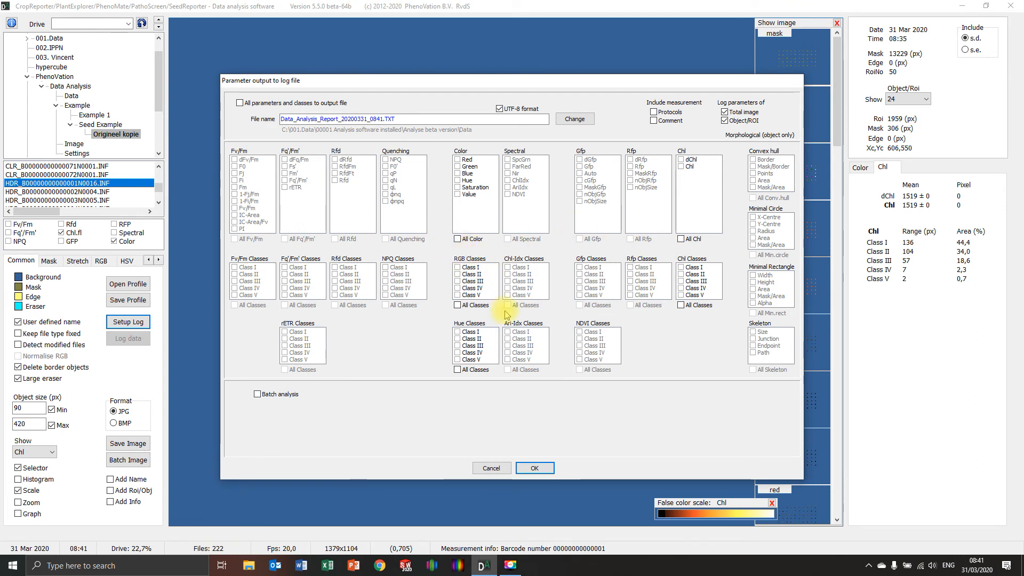
click(681, 167)
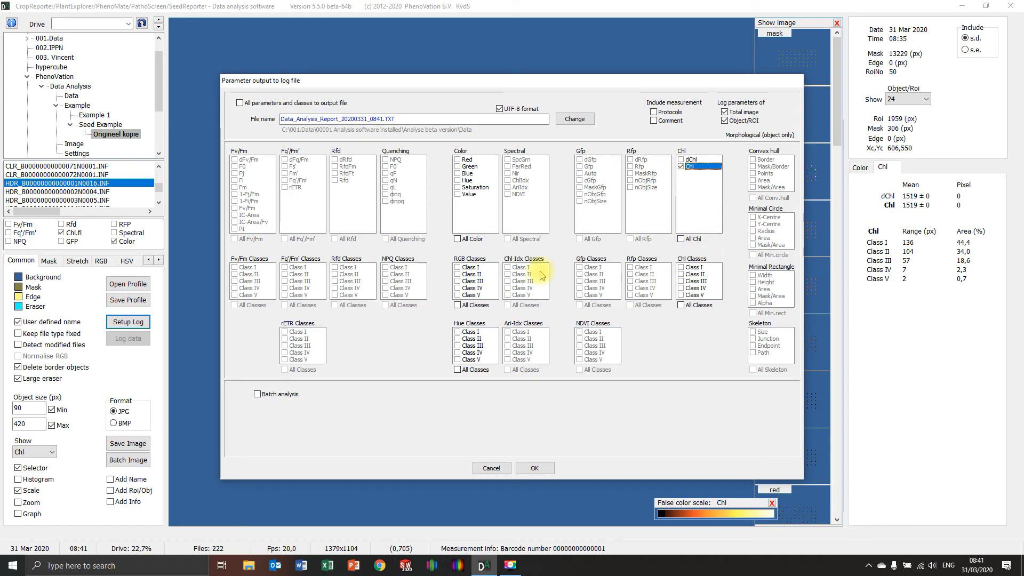
click(459, 159)
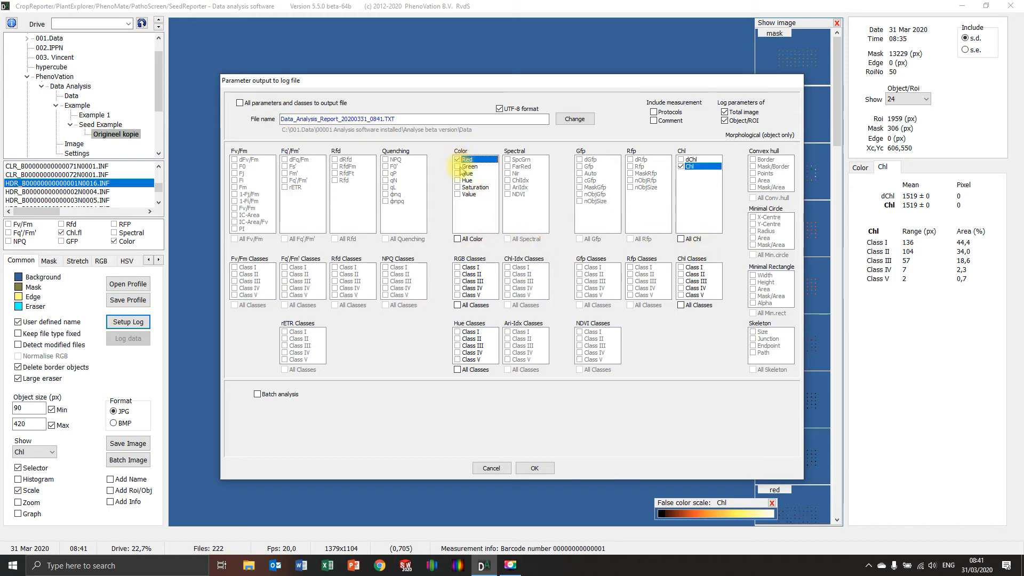
click(459, 173)
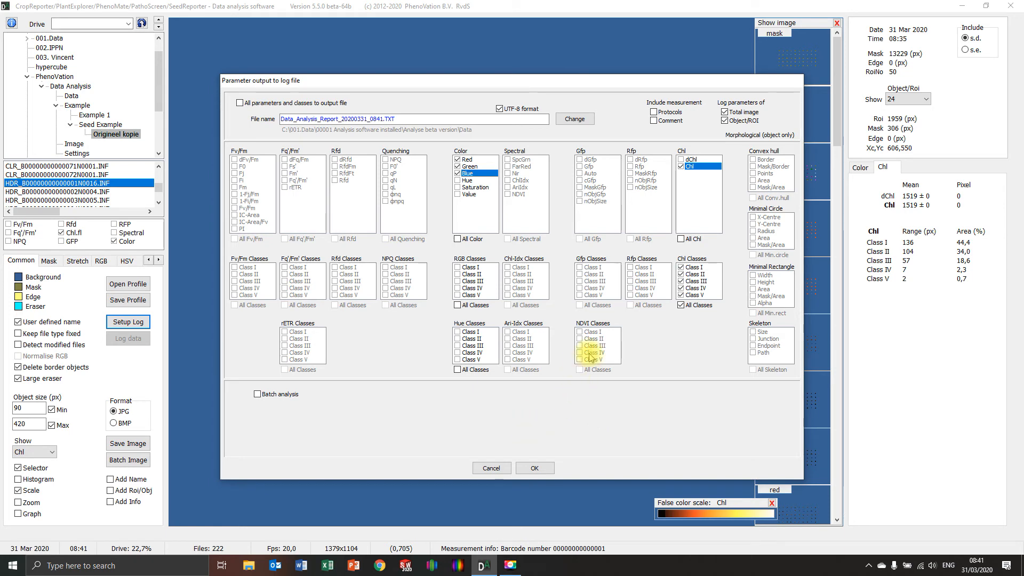
click(530, 467)
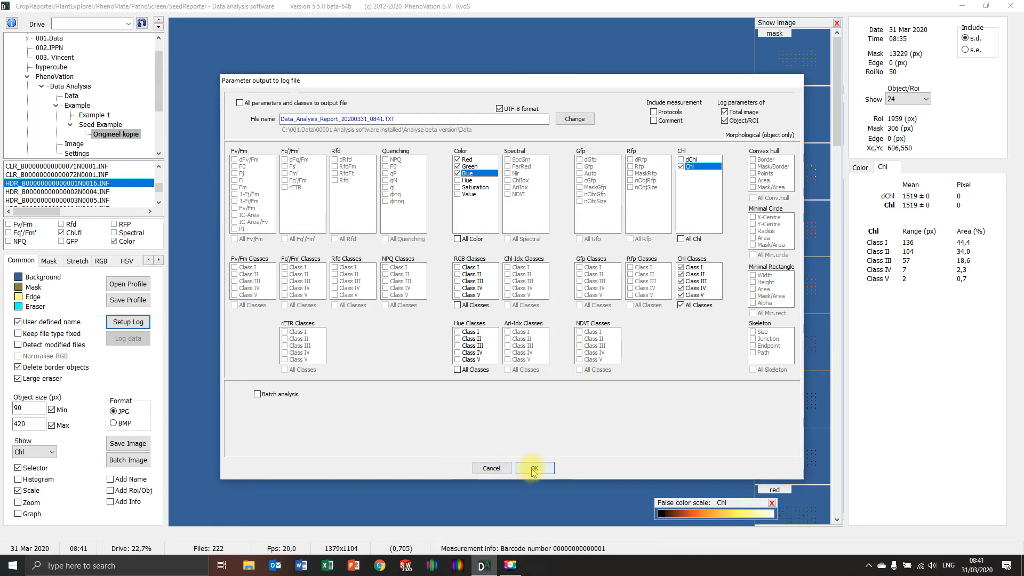
click(127, 339)
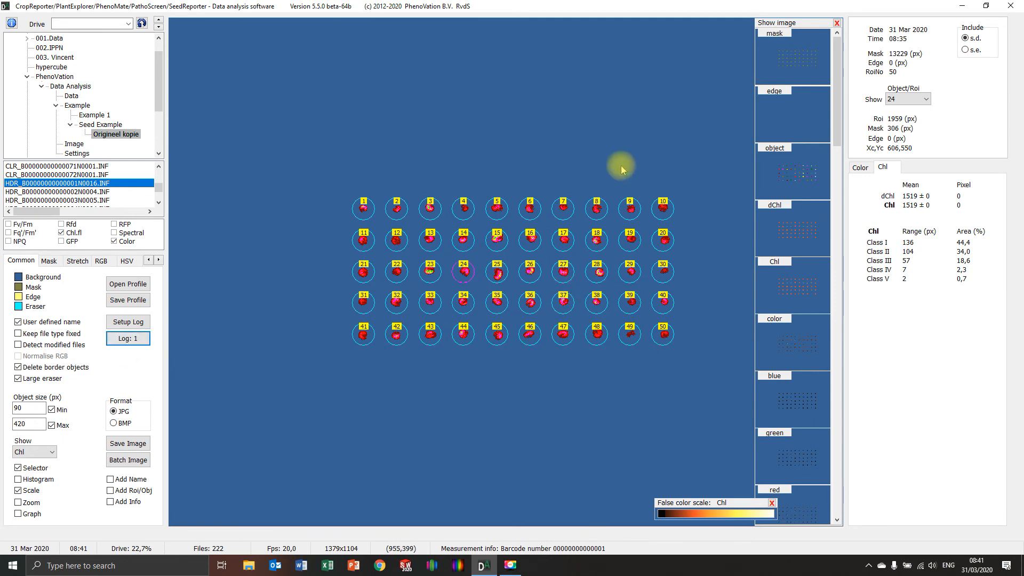
Step: Run a logged batch analysis on the files matching HDR_B* and interrupt it partway through
click(124, 323)
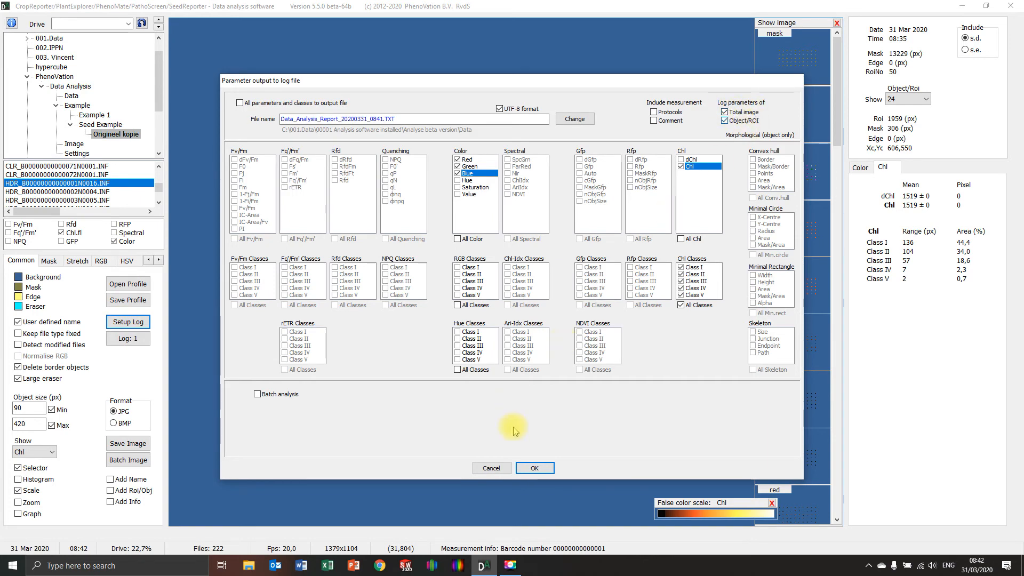
click(491, 468)
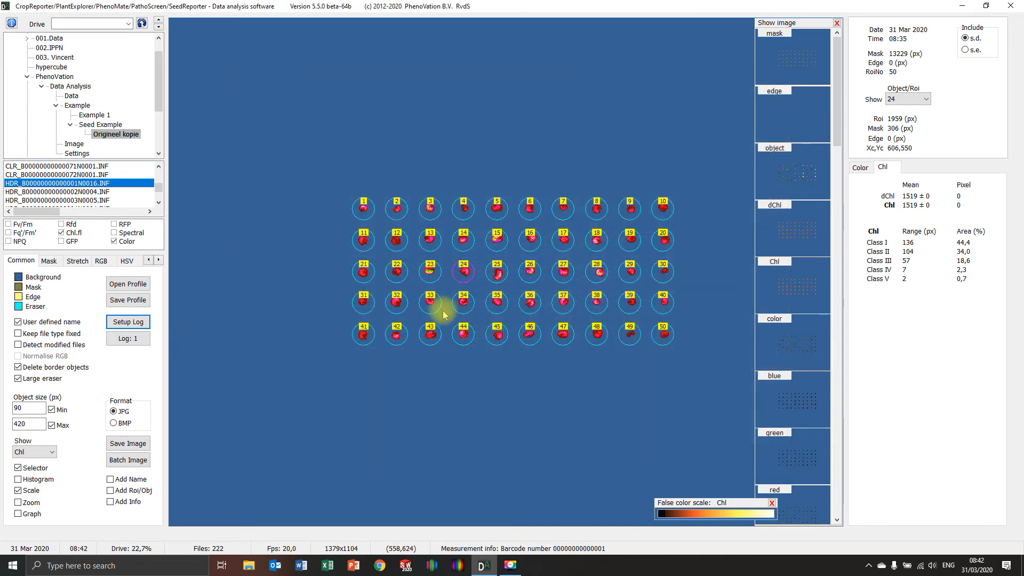
click(128, 322)
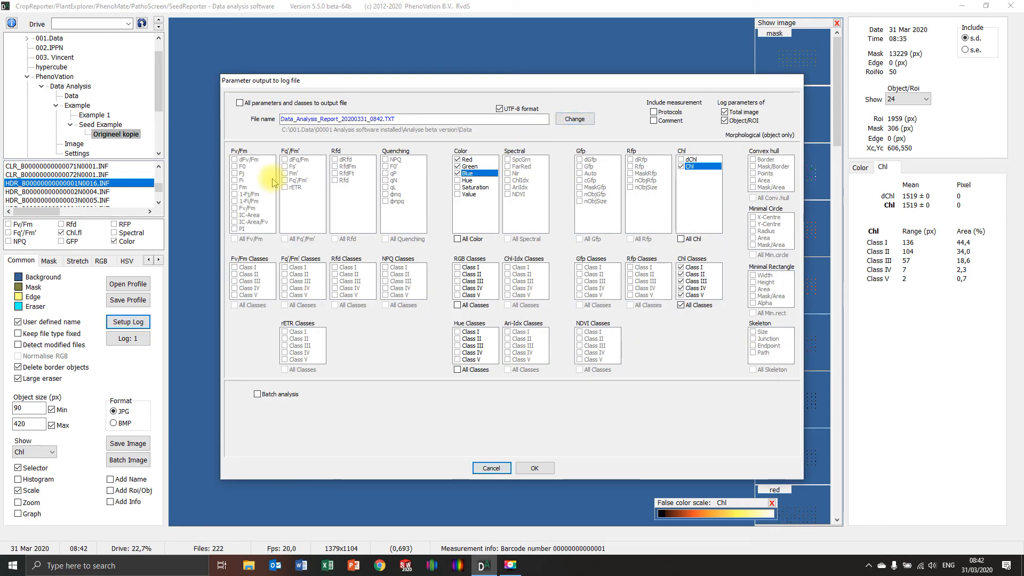
click(257, 394)
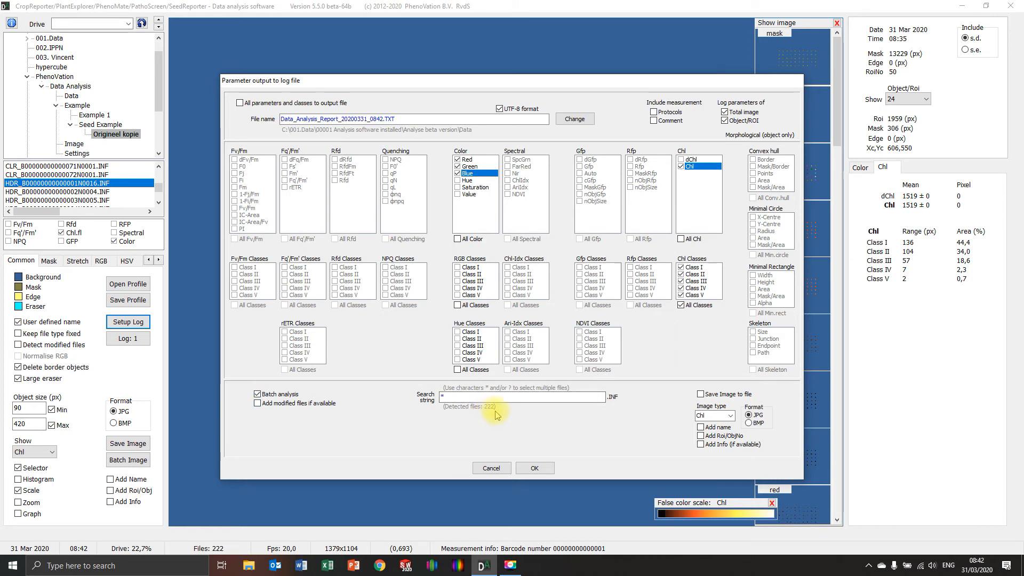
click(476, 396)
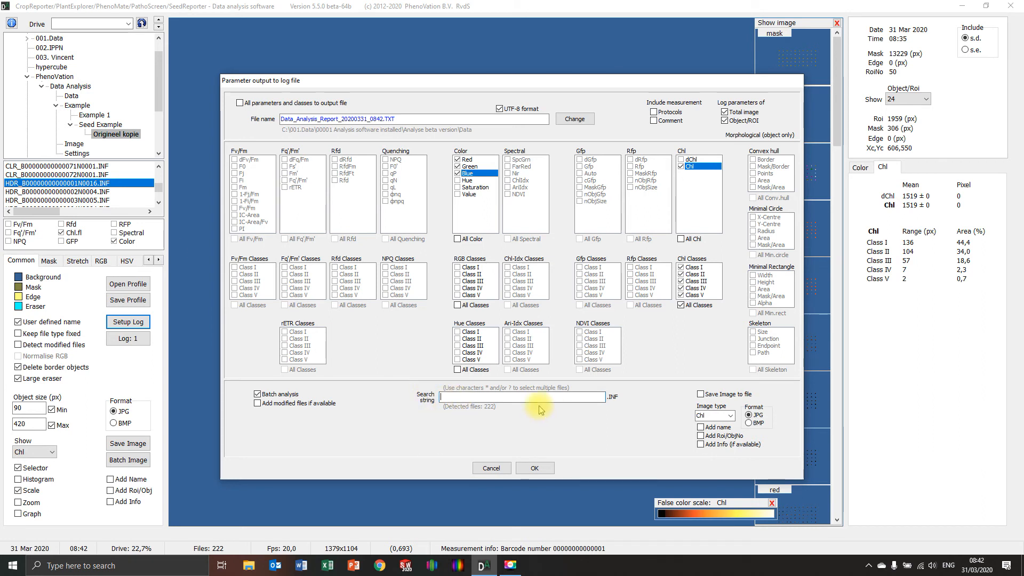
text(HDR_B*)
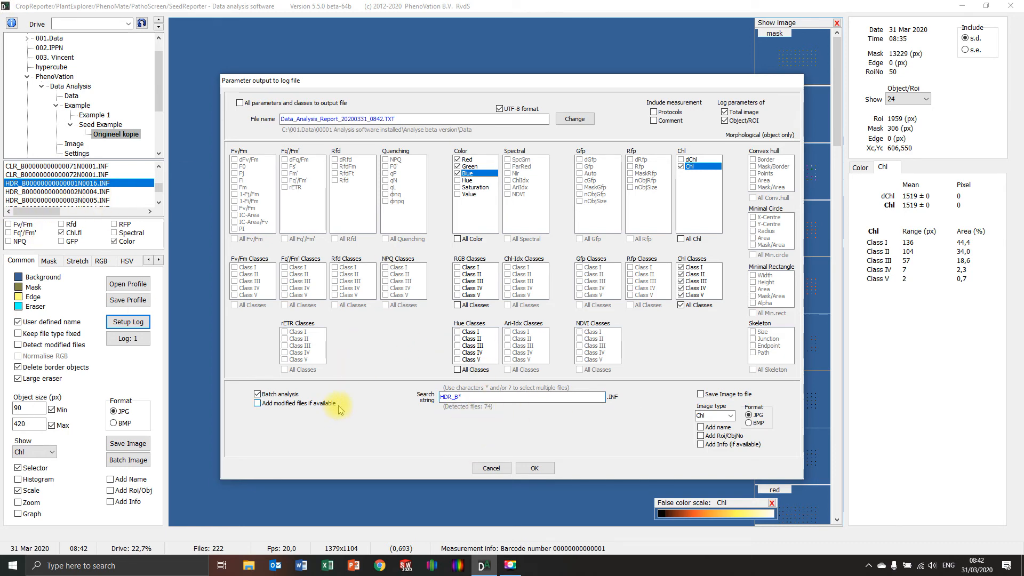
click(534, 468)
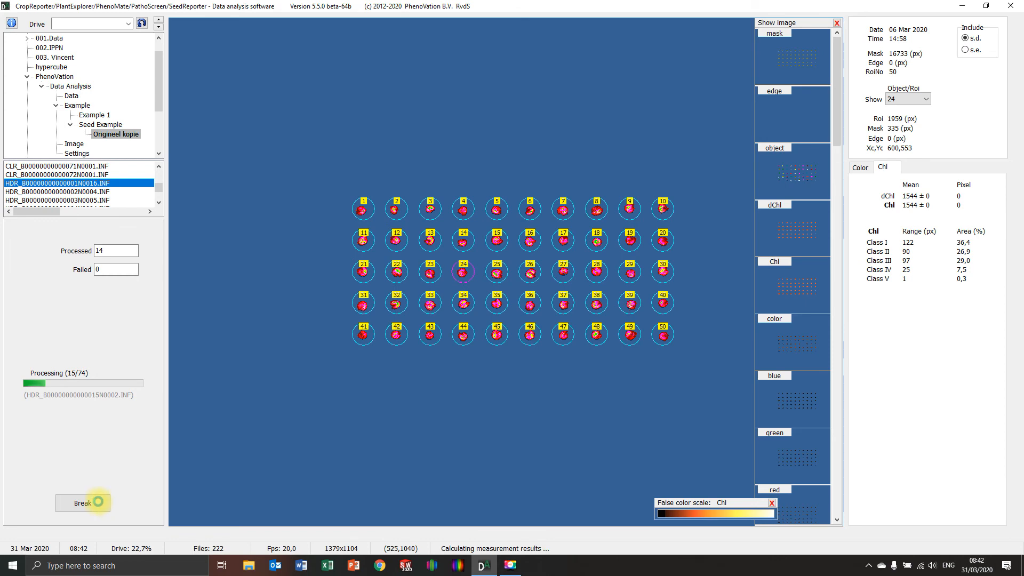
click(97, 502)
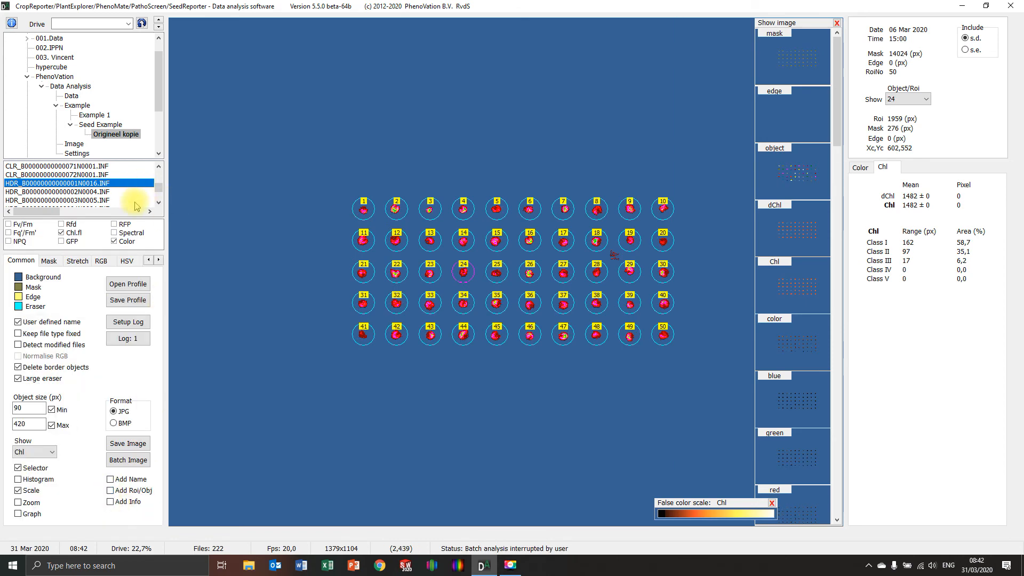
Step: Load the HDR measurement file ending in 3N0005 and set its ROI analysis to None
click(91, 201)
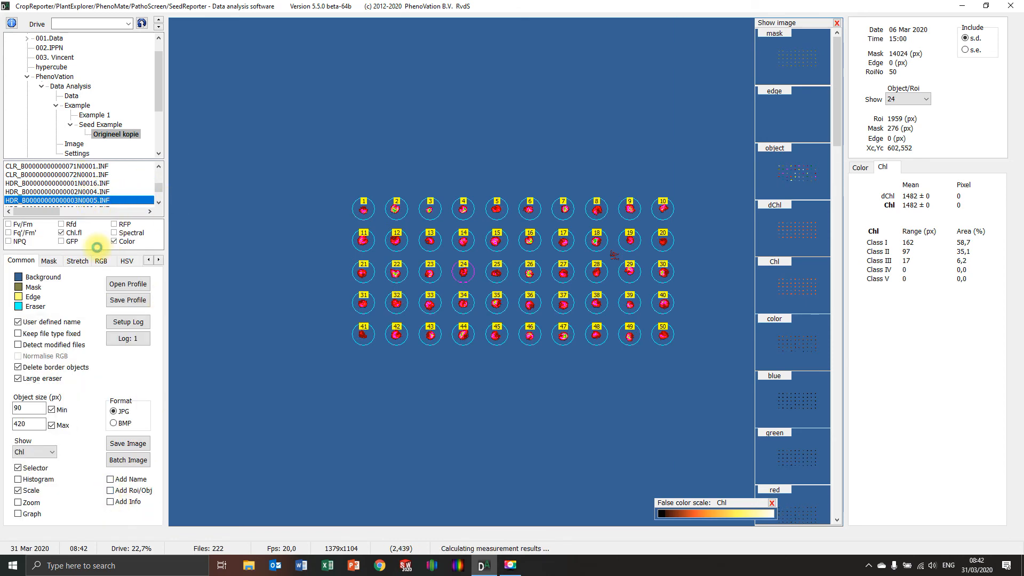
right_click(269, 248)
click(329, 281)
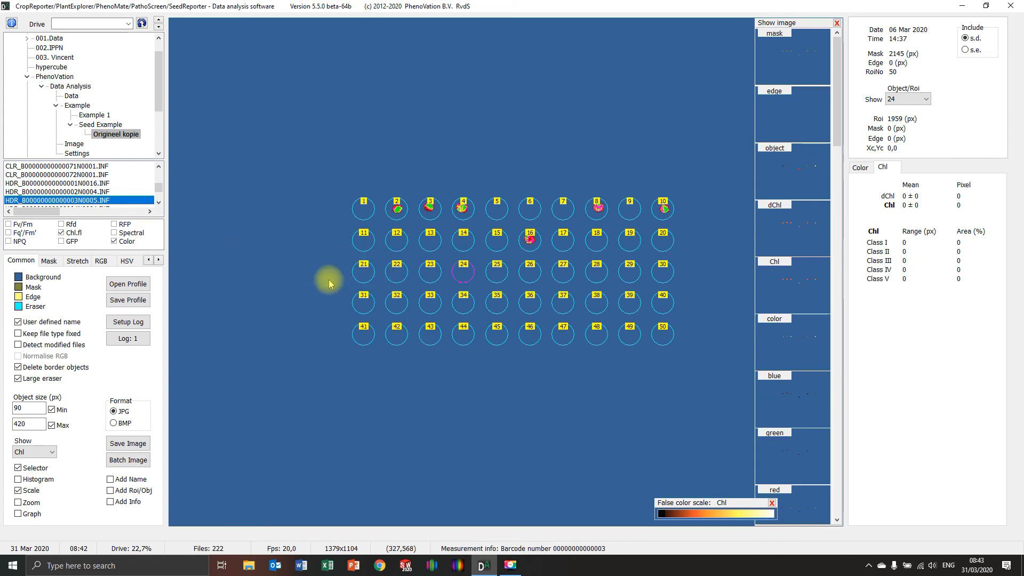
click(158, 260)
click(158, 259)
click(159, 259)
click(159, 260)
click(159, 260)
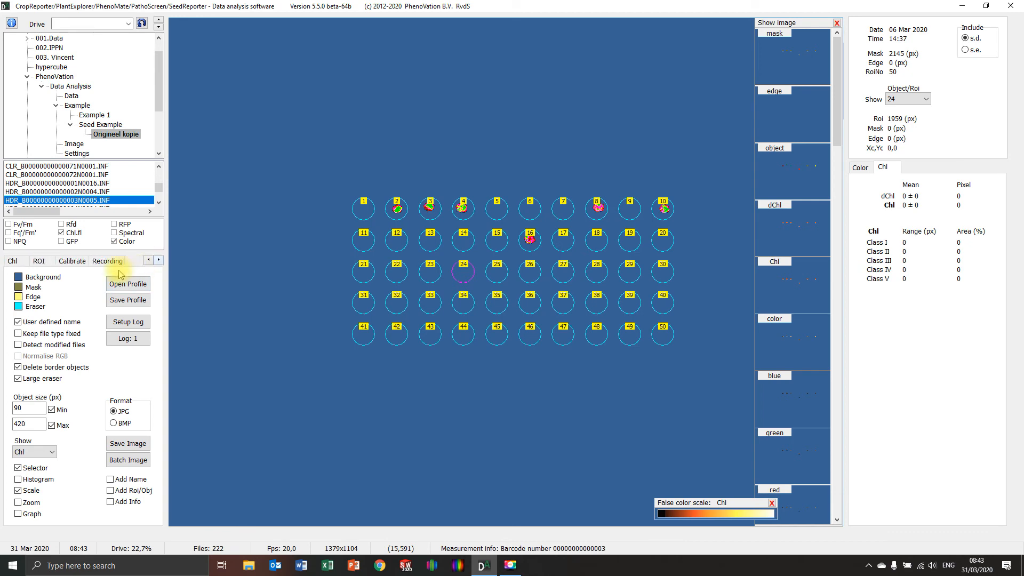
click(39, 261)
click(23, 290)
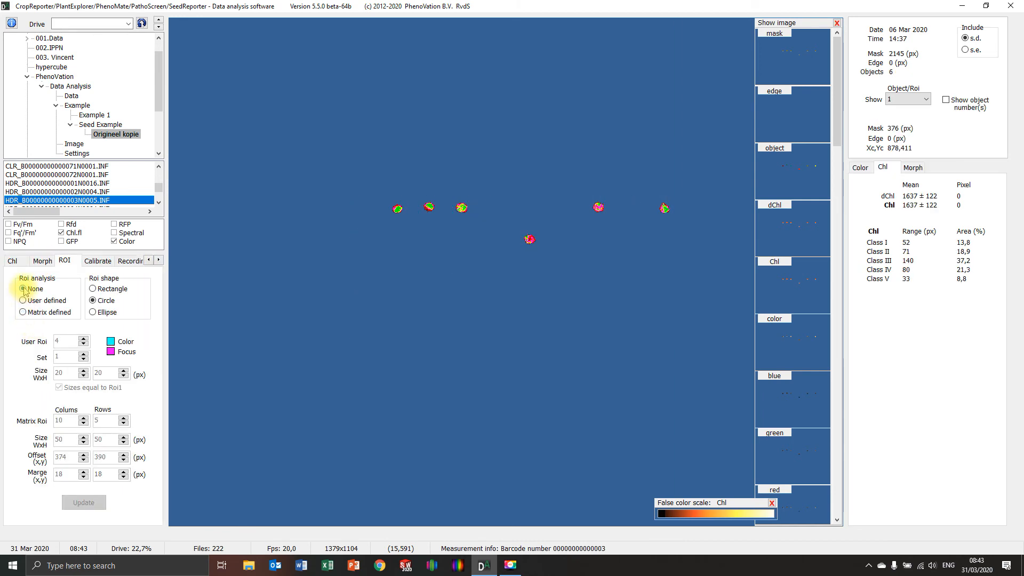
Step: Turn off the class display in the Chl class settings so the image shows plain Chl false colour
right_click(253, 255)
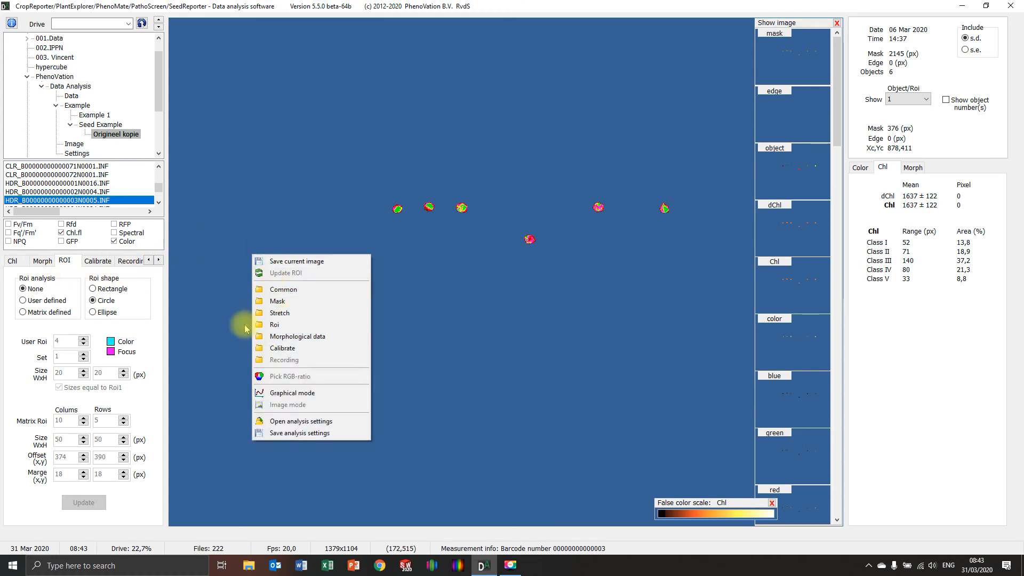
click(217, 327)
click(149, 261)
click(149, 260)
click(149, 260)
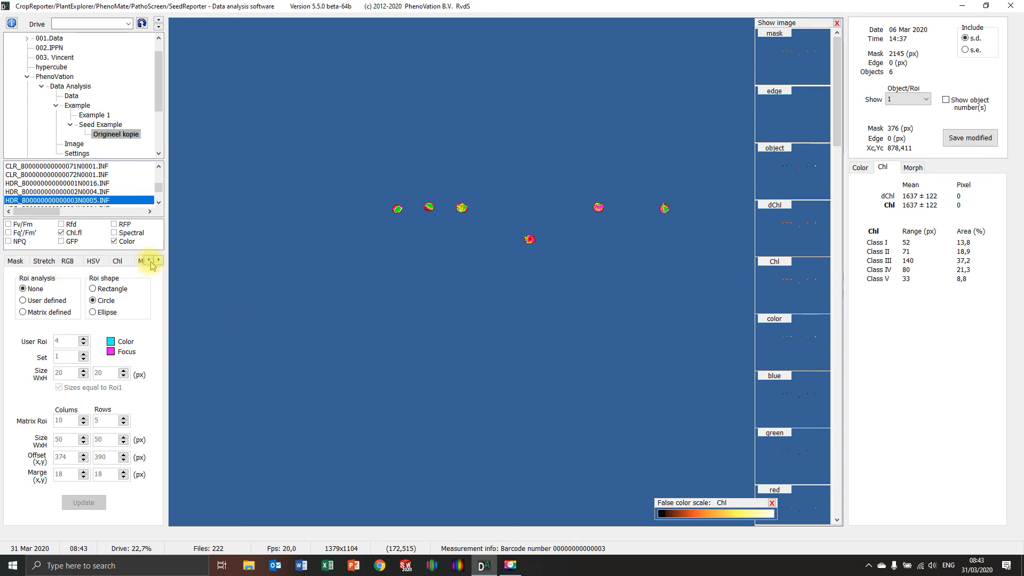
click(149, 260)
click(149, 261)
click(159, 261)
click(159, 260)
click(159, 260)
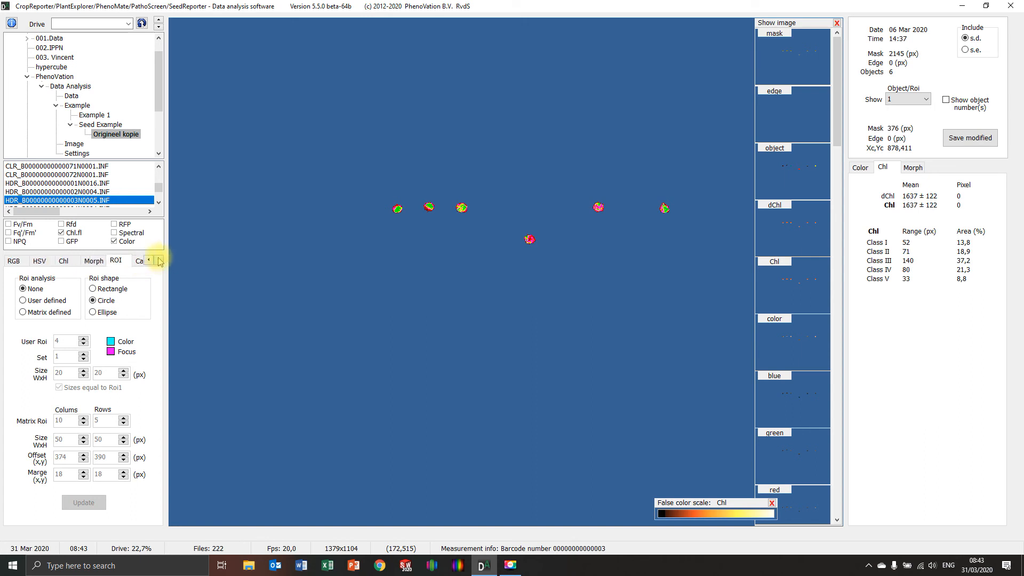
click(63, 260)
click(60, 425)
click(61, 425)
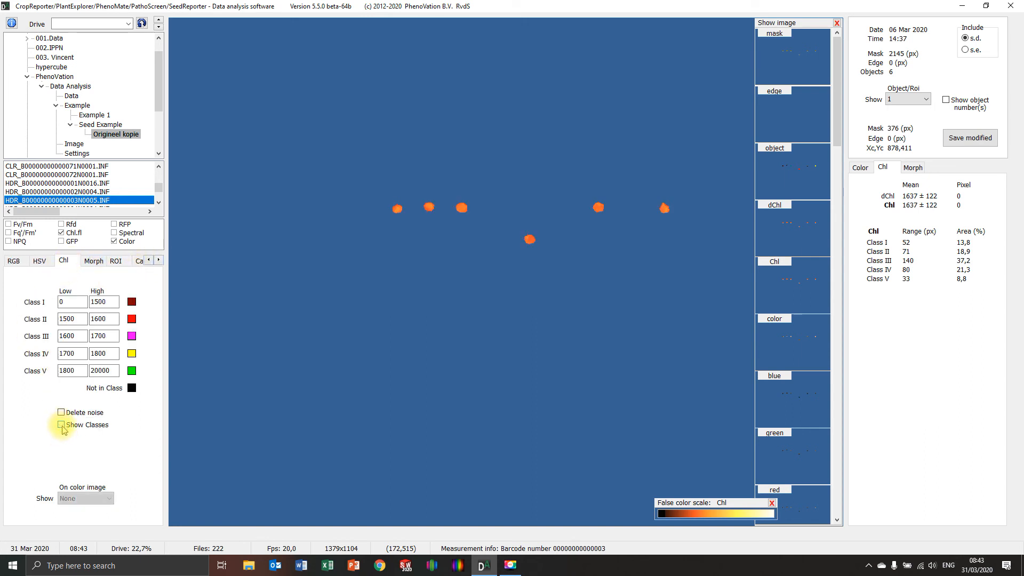
Step: Set the minimum object size to 40 px in the common analysis settings
click(149, 260)
click(149, 260)
click(149, 261)
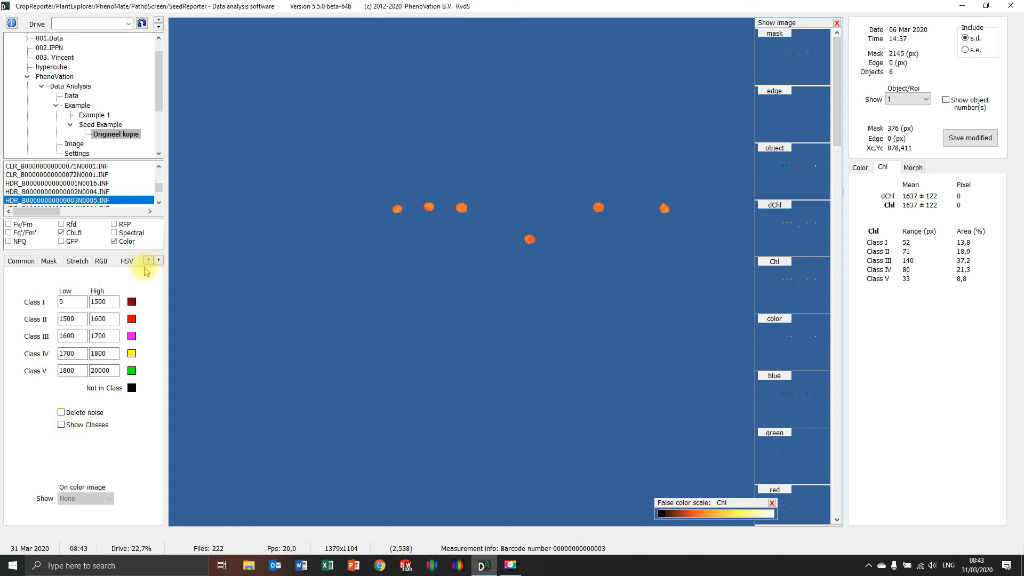
click(20, 261)
drag(37, 408, 2, 418)
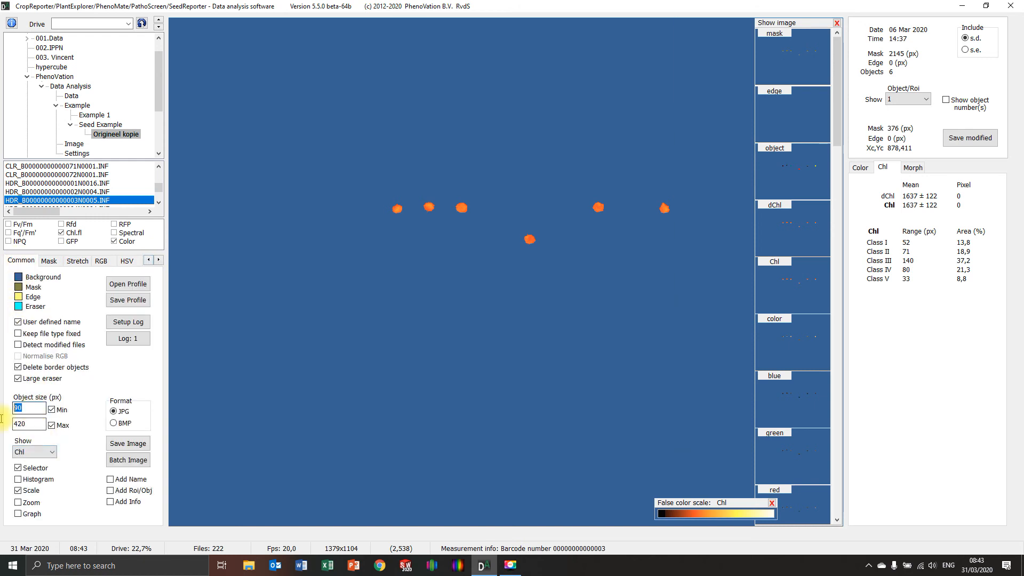
text(4)
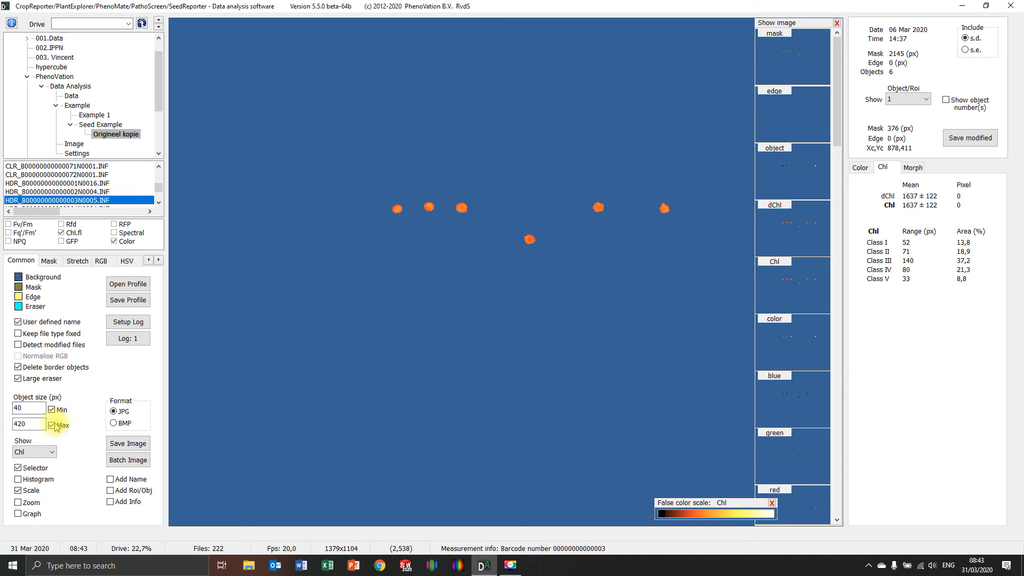
Step: Set the Chl.fl mask level to 1200 and apply it
click(49, 260)
double_click(94, 399)
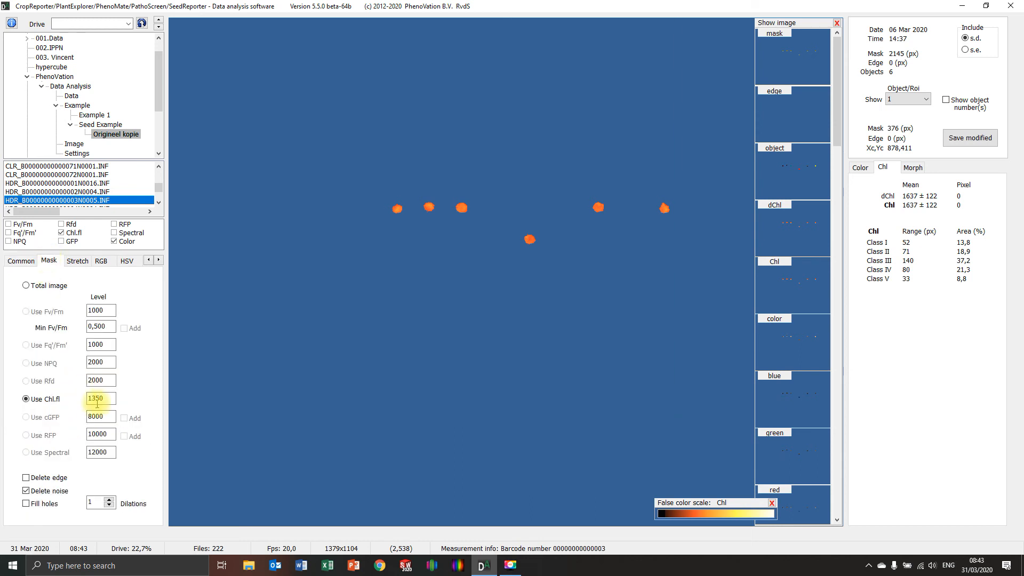
text(1200)
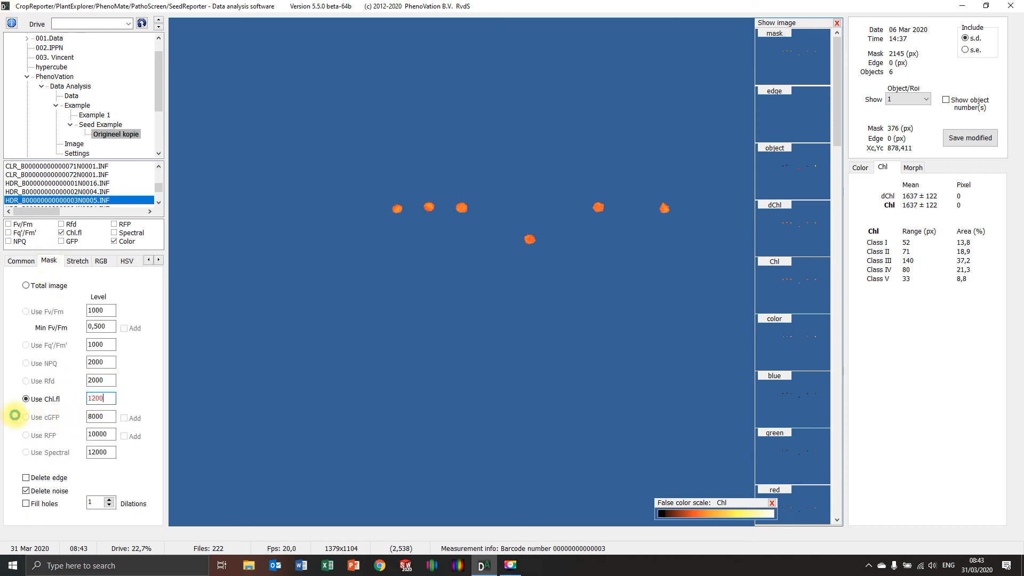
key(Return)
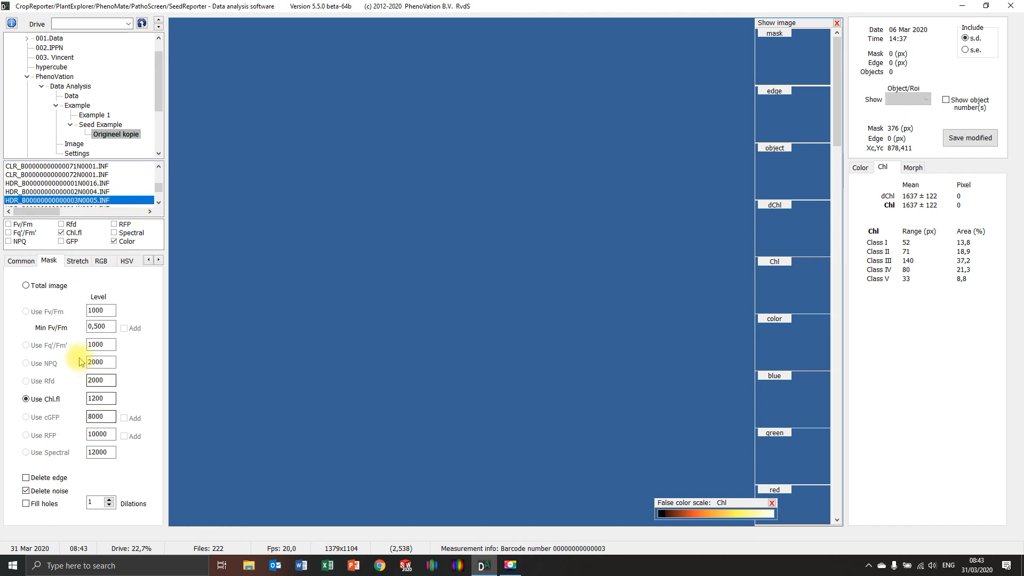
Step: Switch the mask to Total image to show the whole unmasked measurement
click(21, 261)
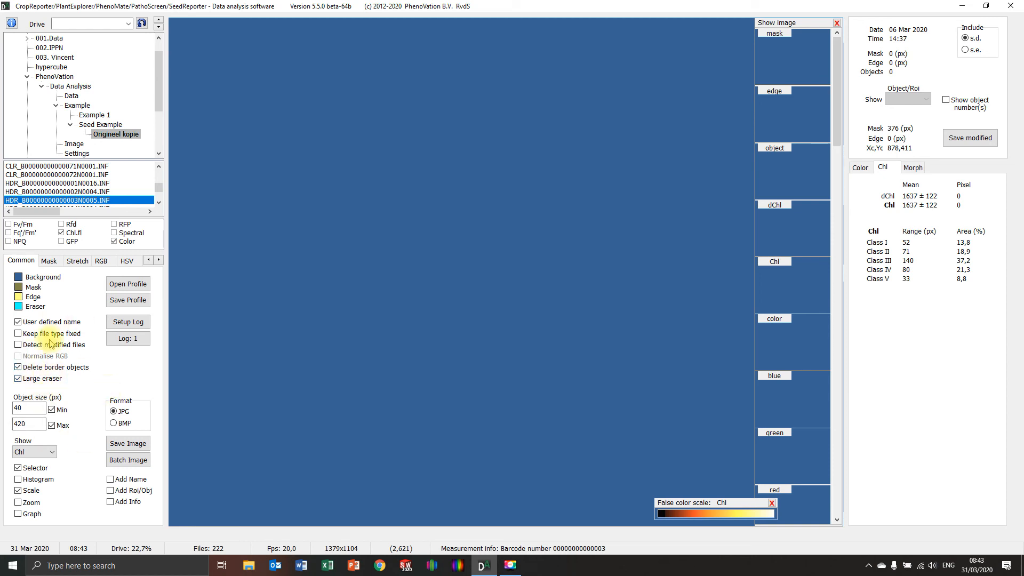
click(48, 261)
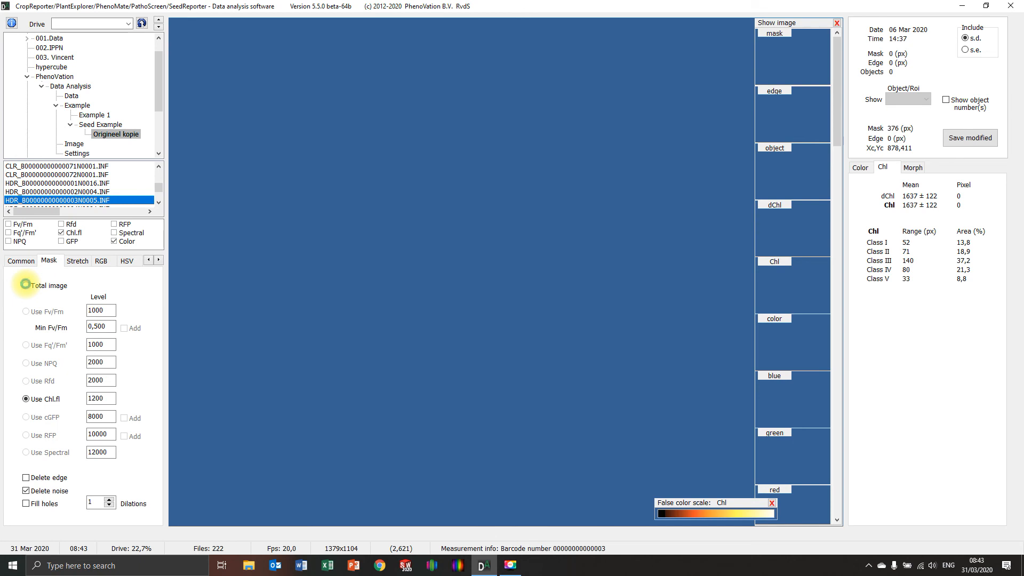
click(104, 278)
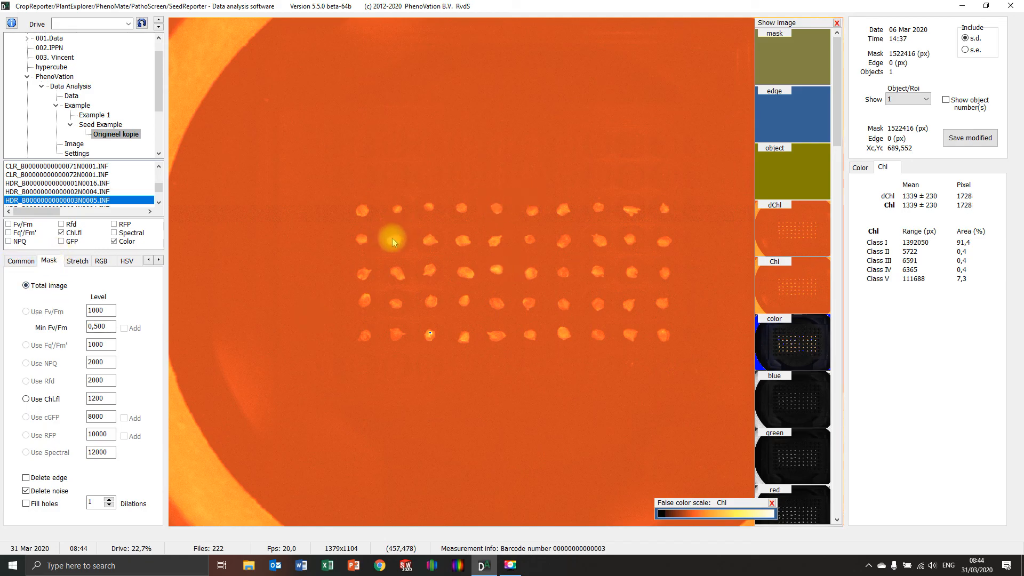
Step: Disable the maximum object size limit in the common analysis settings
click(21, 260)
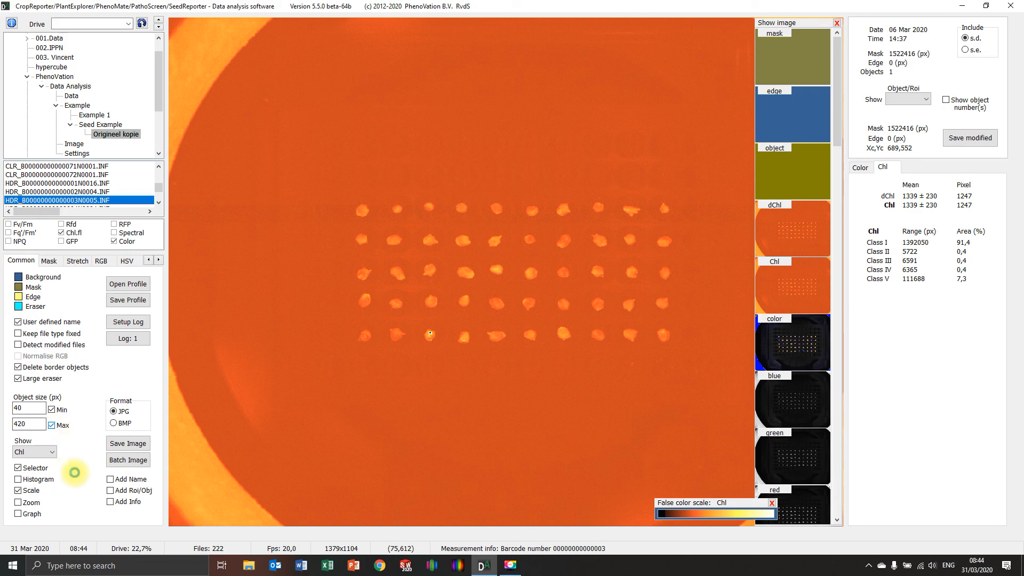
click(49, 261)
click(21, 260)
click(51, 425)
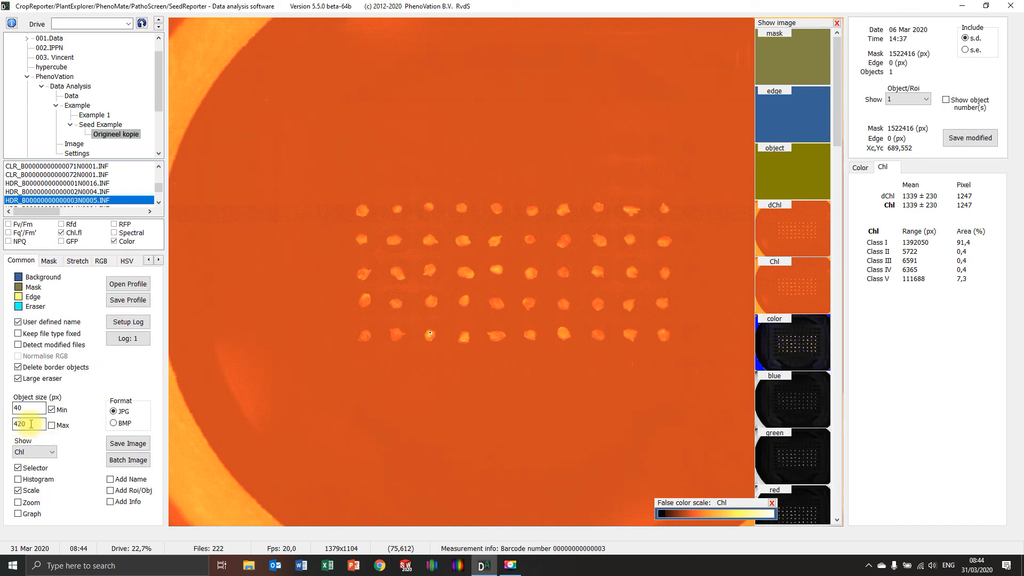
Step: Base the mask on Chl.fl and set its level to 1500
click(51, 261)
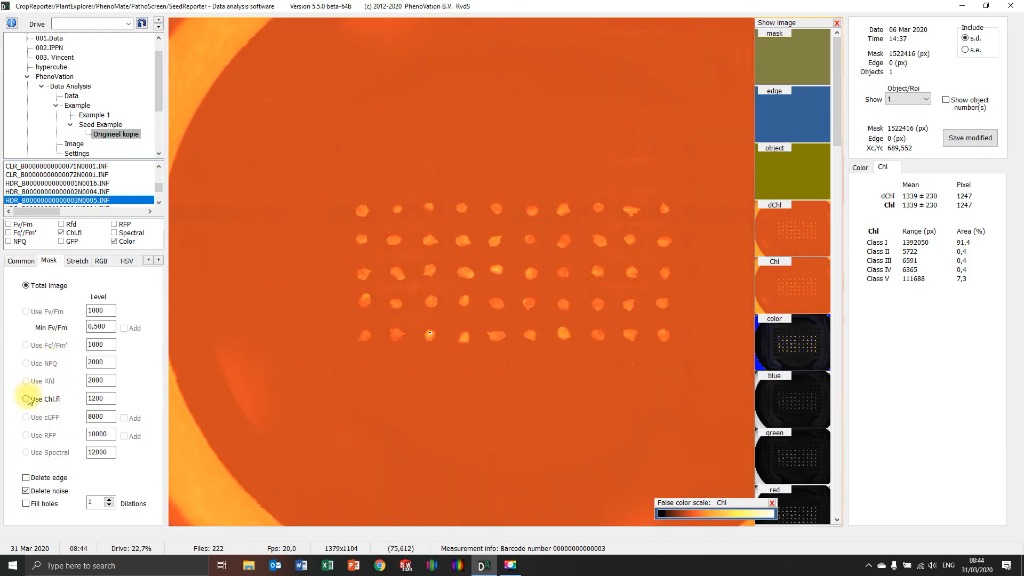
click(29, 397)
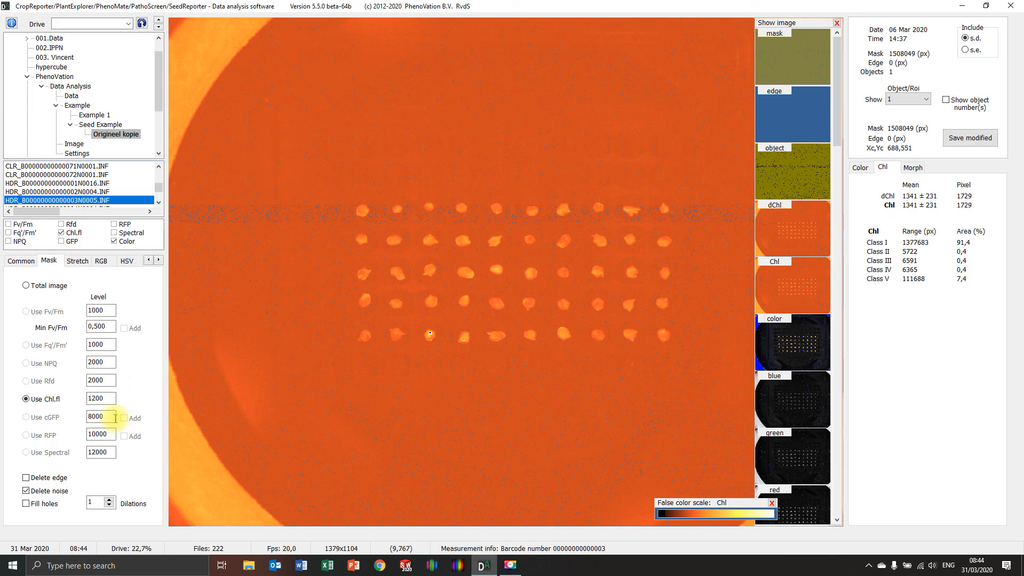
double_click(101, 398)
text(1)
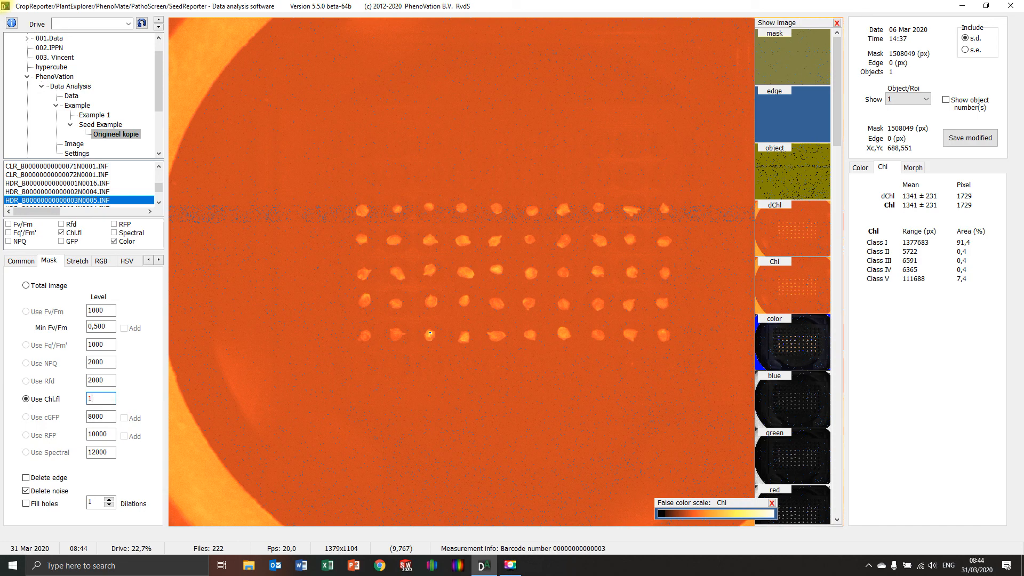
text(500)
key(Return)
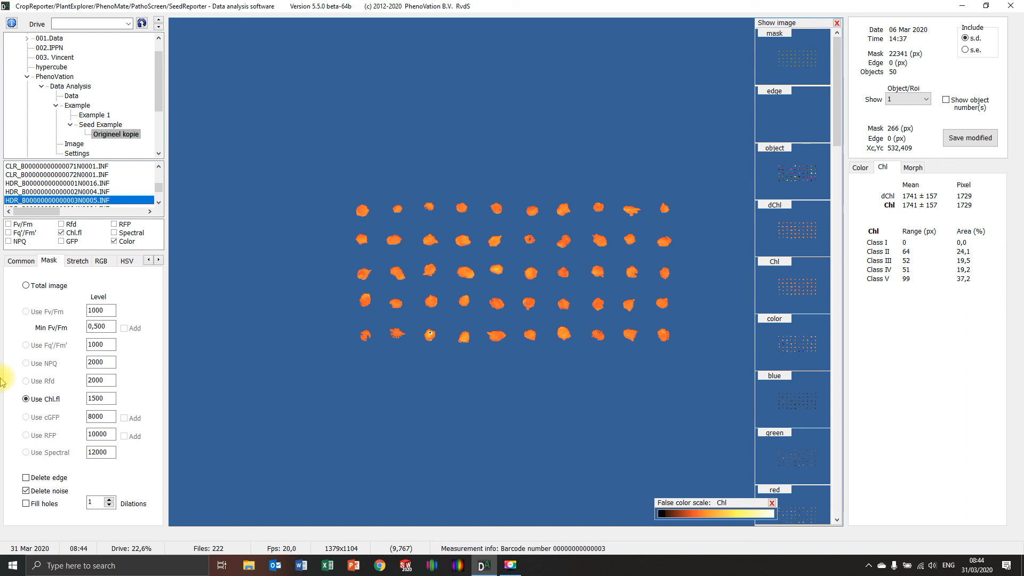
Step: Set the ROI analysis to Matrix defined and update the ROI grid over the seeds
click(21, 261)
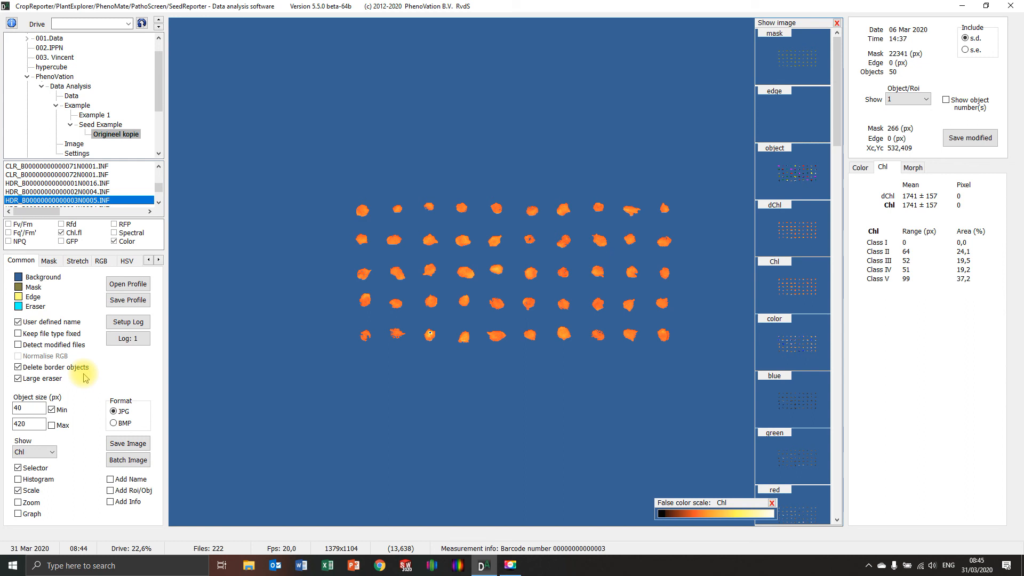
right_click(175, 266)
click(205, 338)
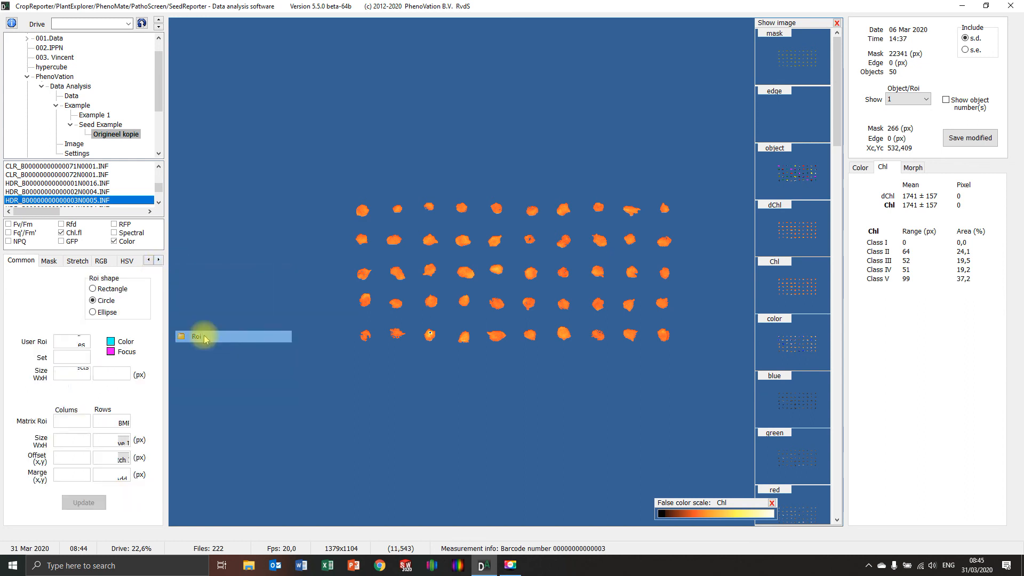
click(23, 300)
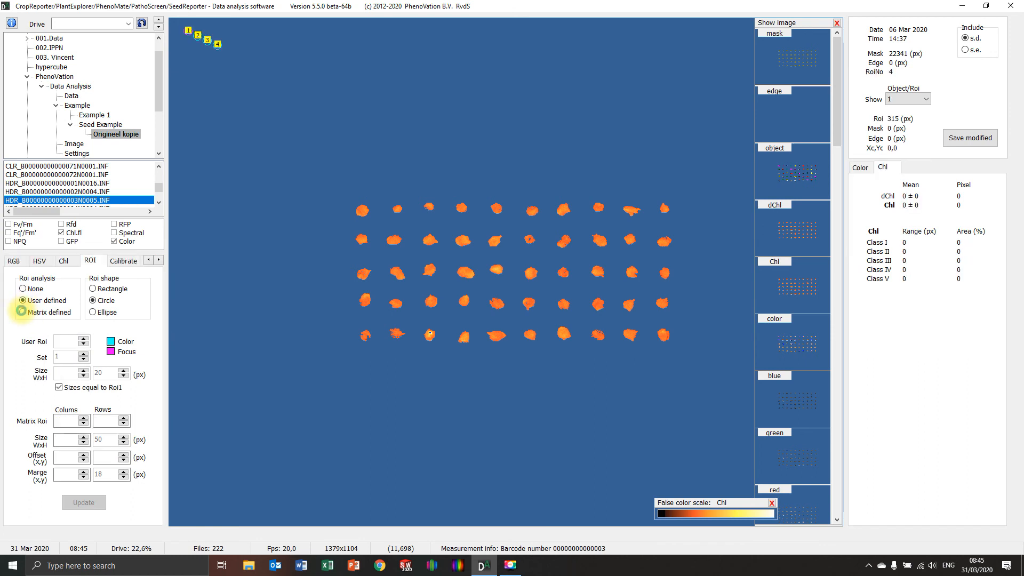
click(22, 310)
click(79, 502)
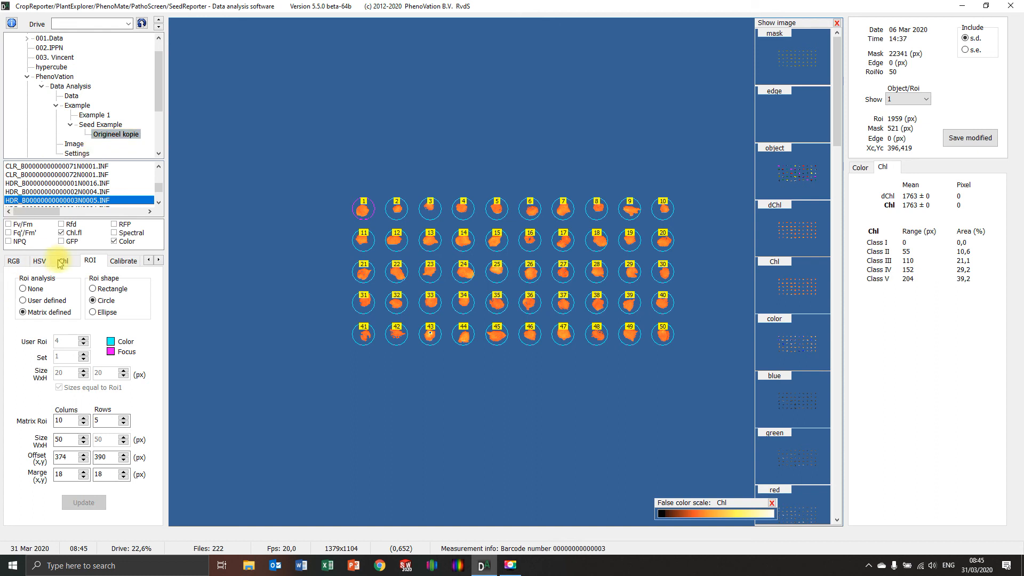
Step: Review the Chl.fl mask level and the object size limits in the mask and common settings
right_click(243, 261)
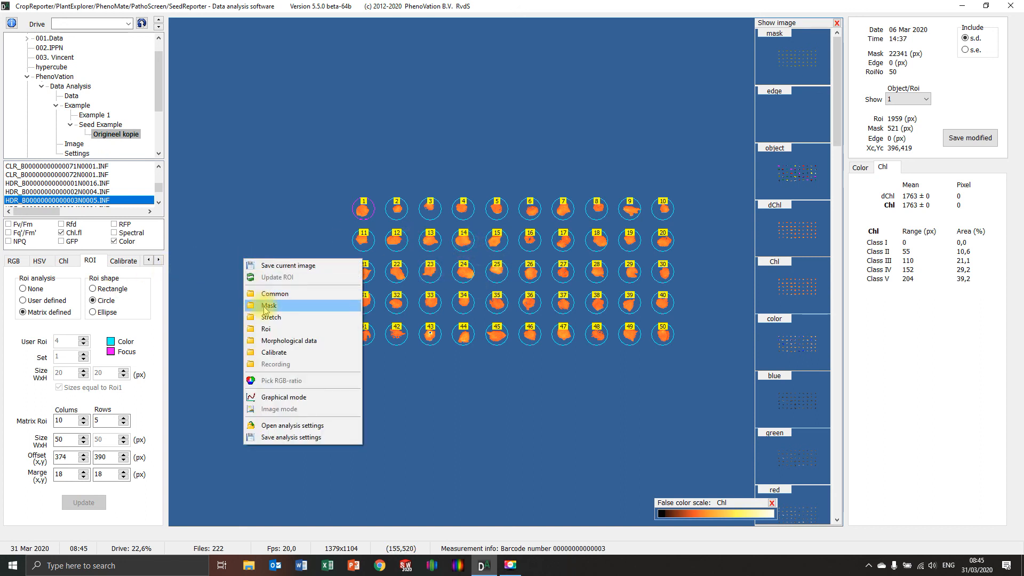
click(268, 303)
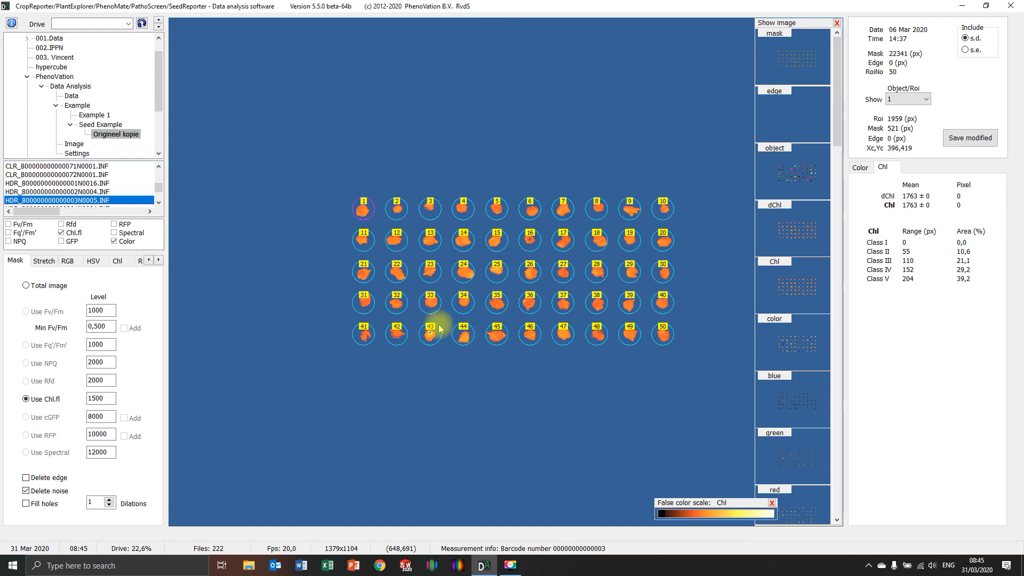
right_click(294, 286)
click(320, 321)
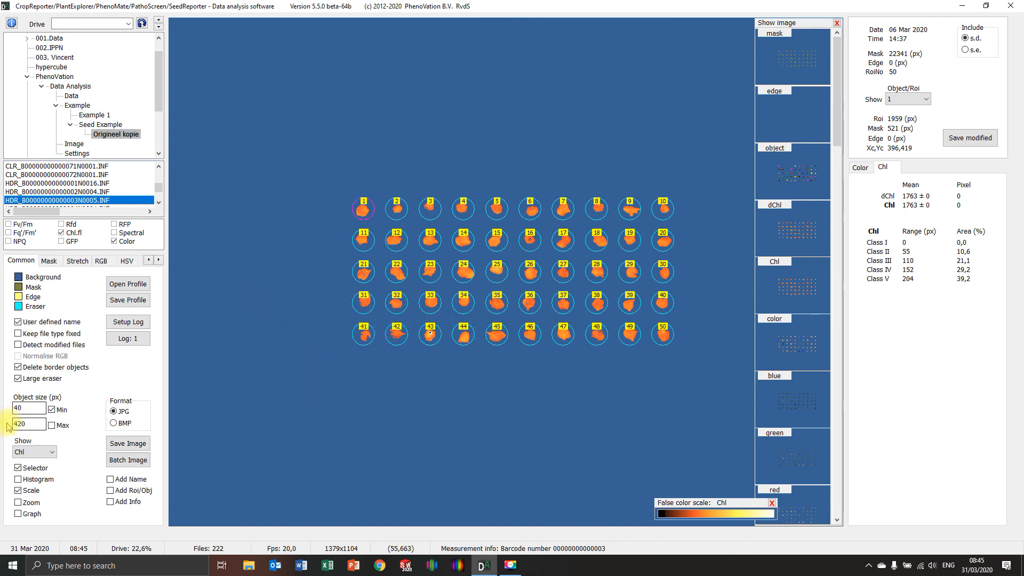